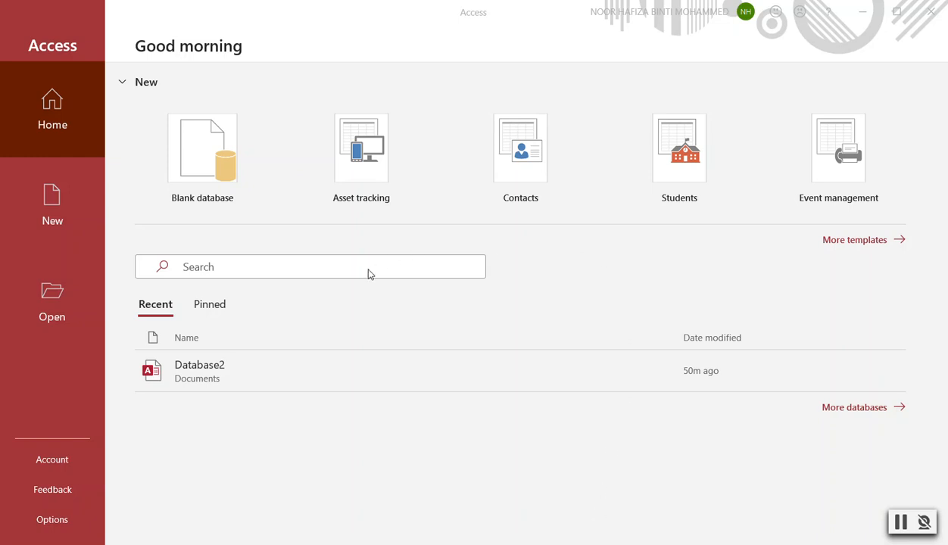
Create a new blank database
{"action": "left_click", "coordinate": [192, 159]}
{"action": "left_click", "coordinate": [191, 159]}
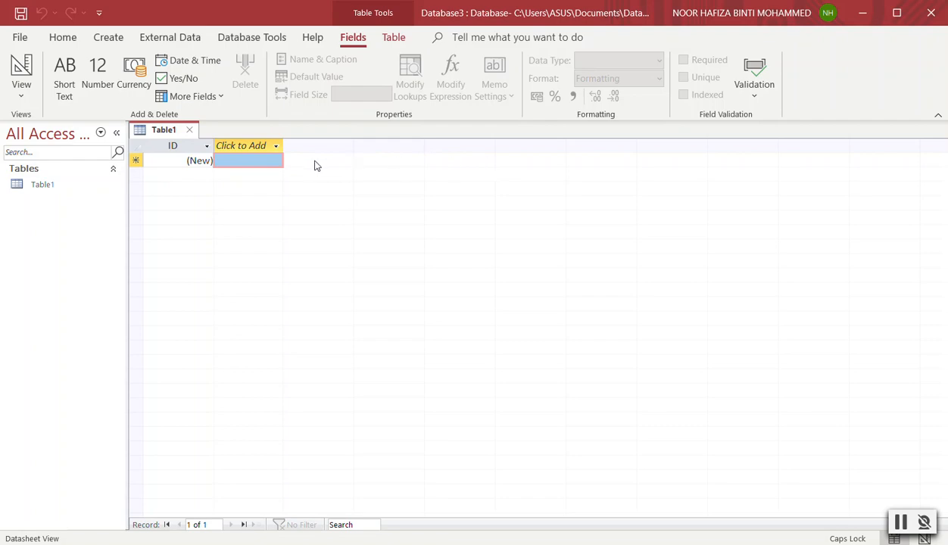
Examine the command groups for Home, Create, External Data, Database Tools, Help, Fields and Table, ending on the Home commands
{"action": "left_click", "coordinate": [58, 42]}
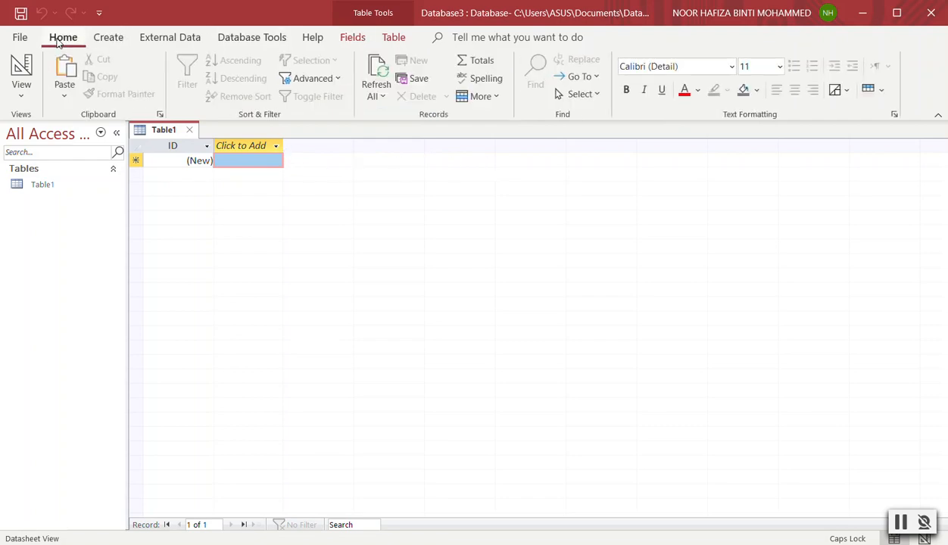
{"action": "left_click", "coordinate": [110, 42]}
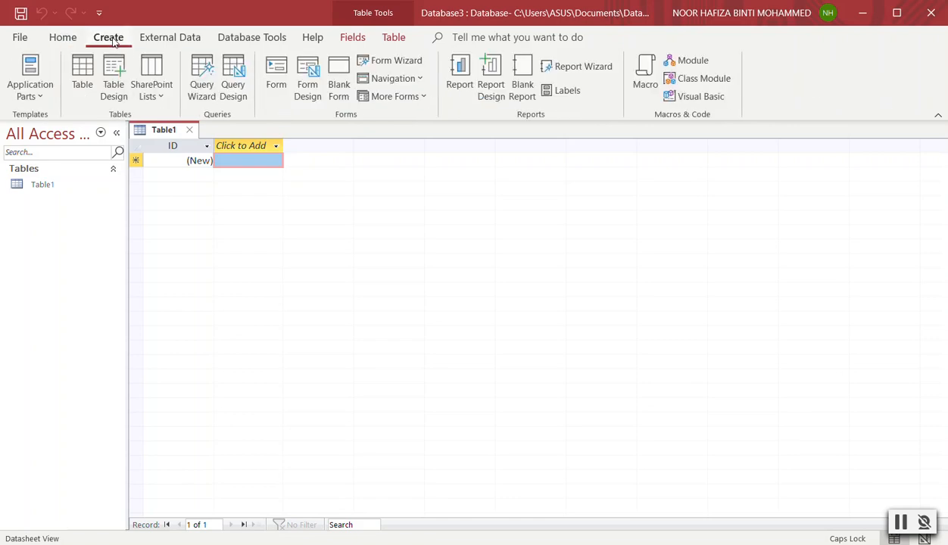
{"action": "left_click", "coordinate": [179, 37]}
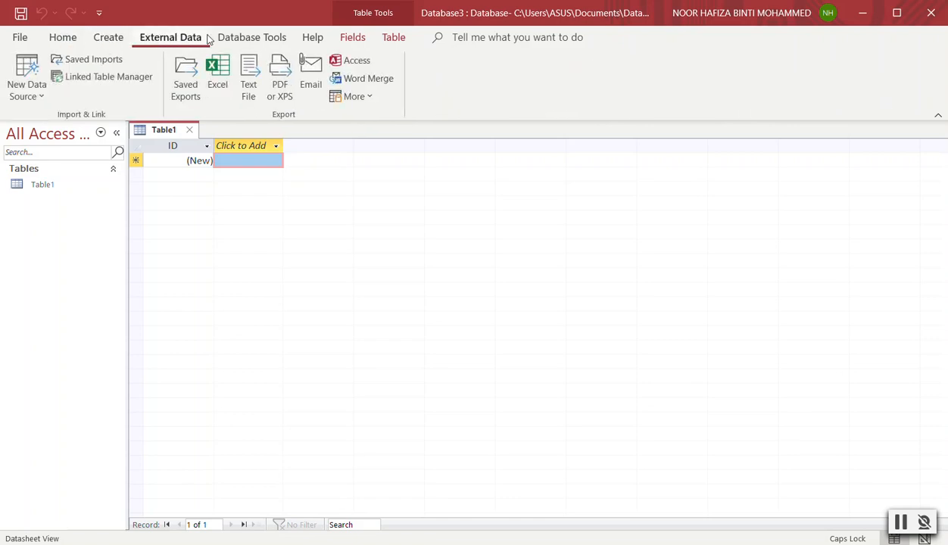
{"action": "left_click", "coordinate": [235, 42]}
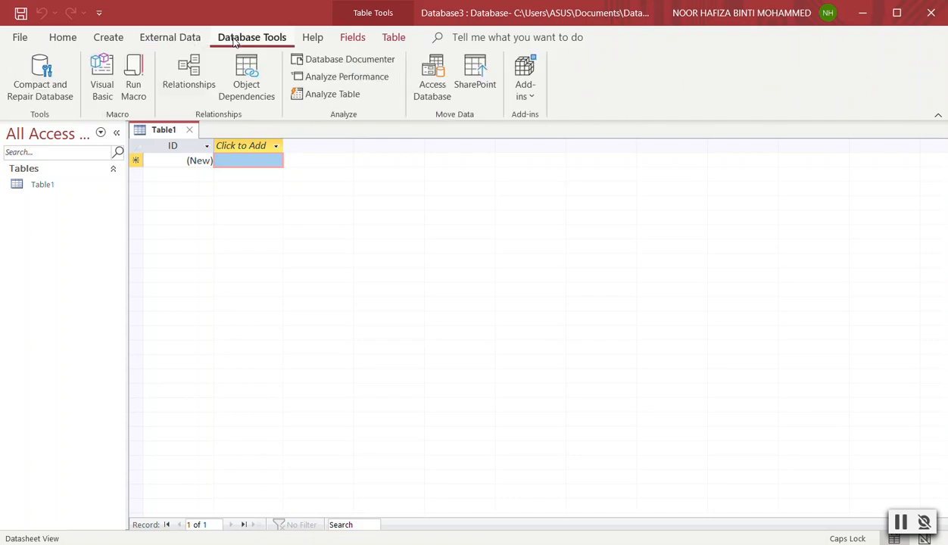
{"action": "left_click", "coordinate": [319, 39]}
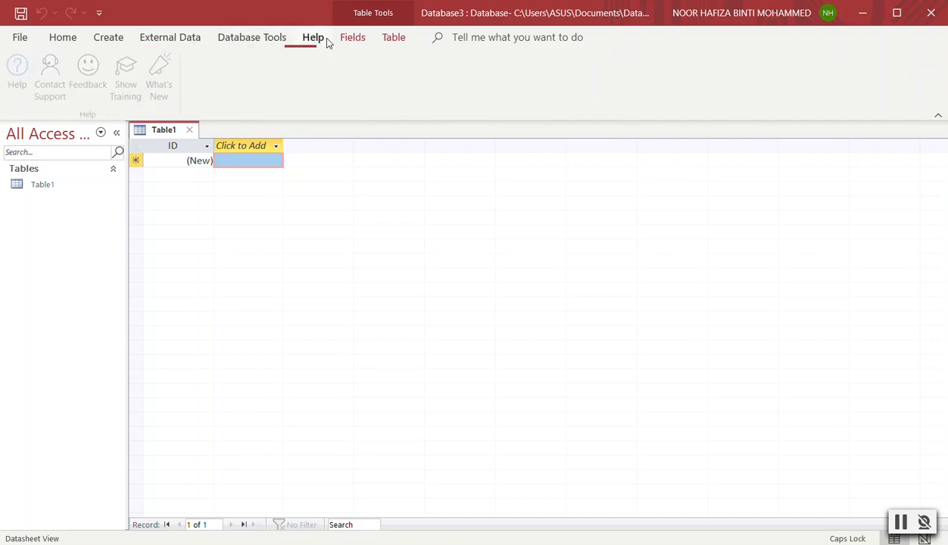
{"action": "left_click", "coordinate": [340, 40]}
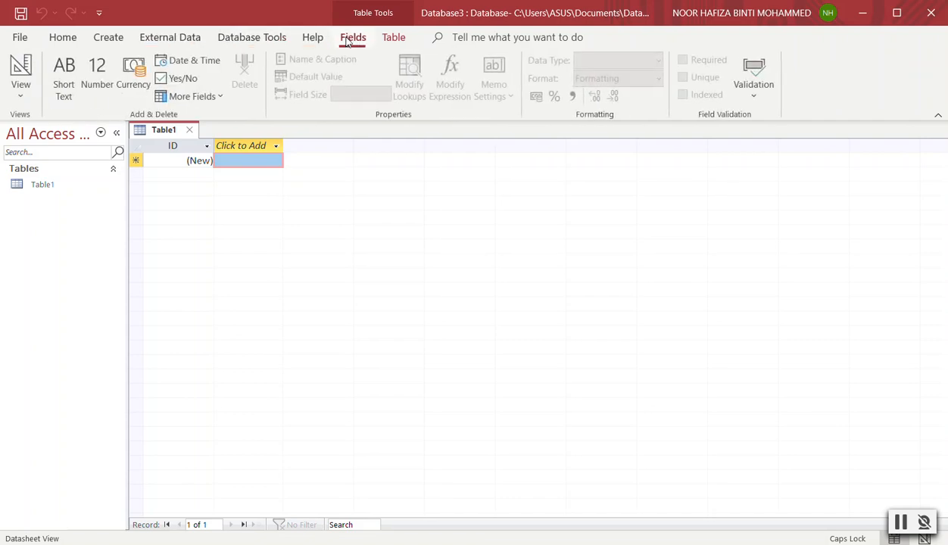
{"action": "left_click", "coordinate": [399, 36]}
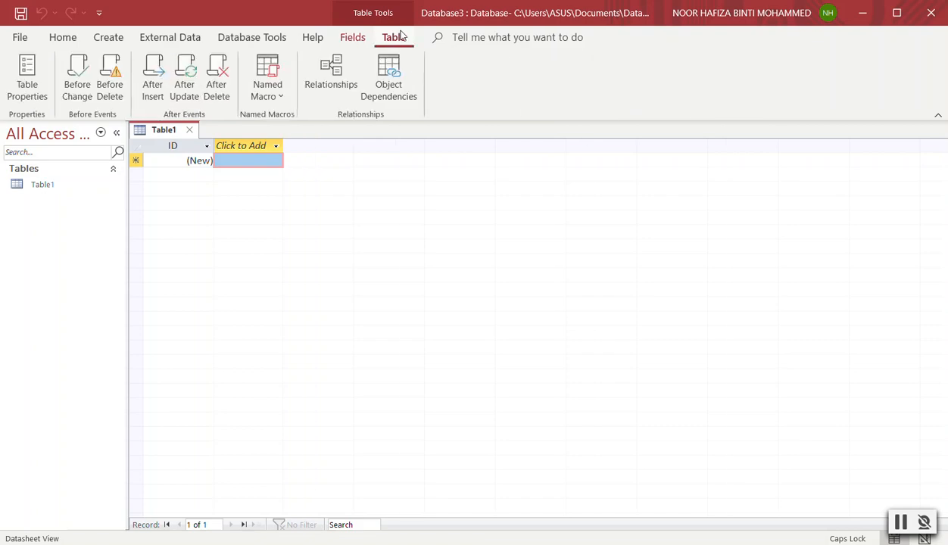
{"action": "left_click", "coordinate": [63, 39]}
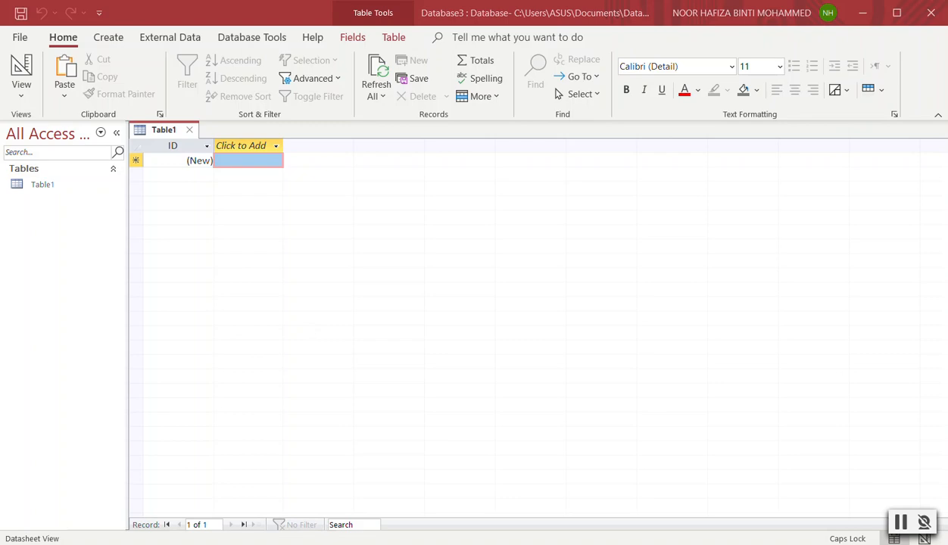
Switch to the Excel workbook Book1 to view the student list, and return to the Access database
{"action": "key", "text": "alt+Tab"}
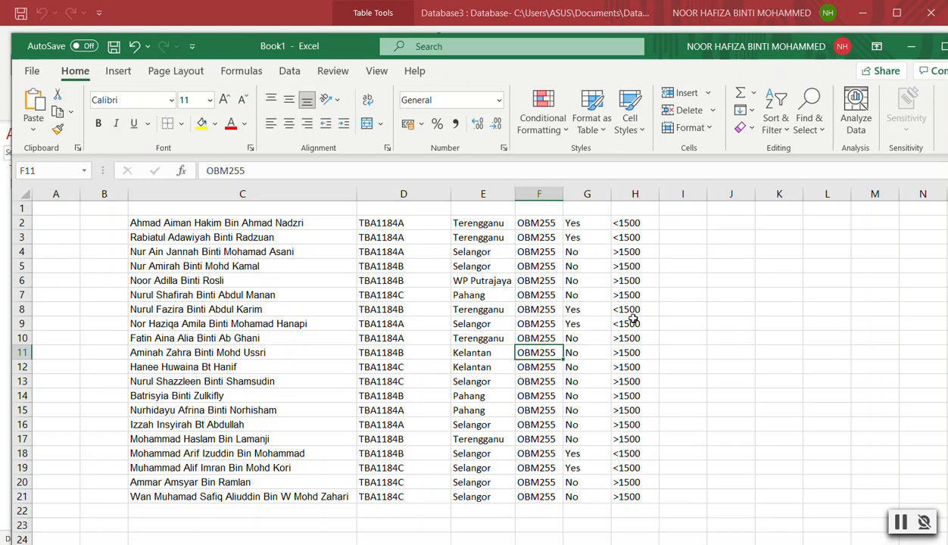
{"action": "left_click", "coordinate": [862, 15]}
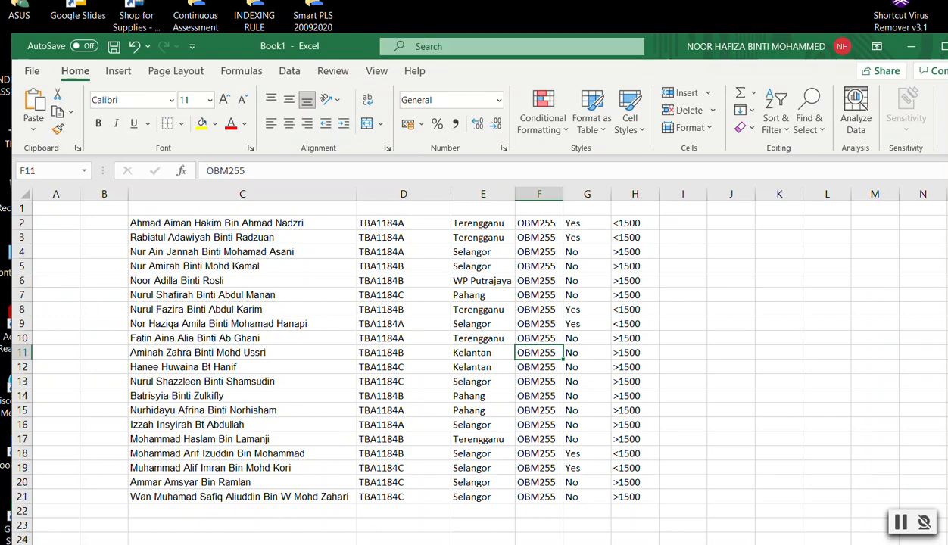
{"action": "key", "text": "super"}
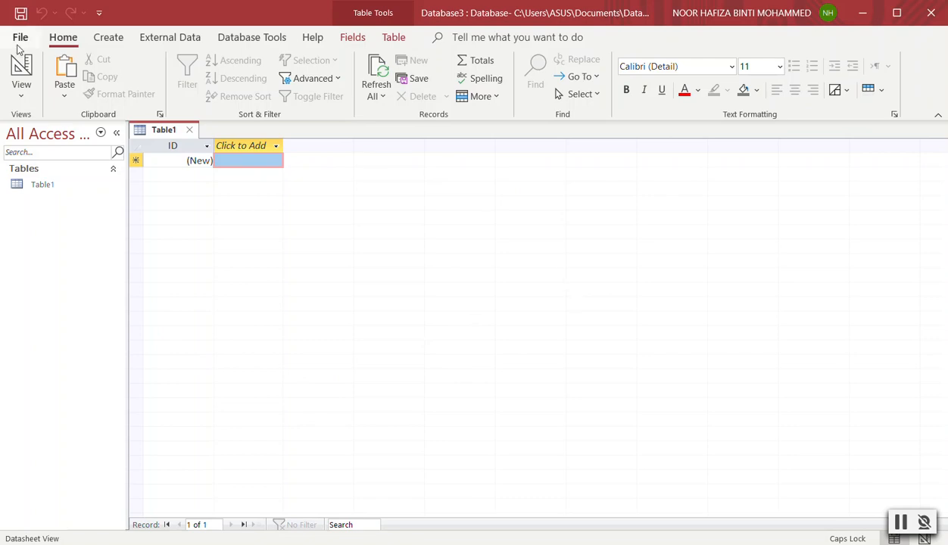
Switch the table to Design View, saving it under the name Student Info
{"action": "left_click", "coordinate": [21, 98]}
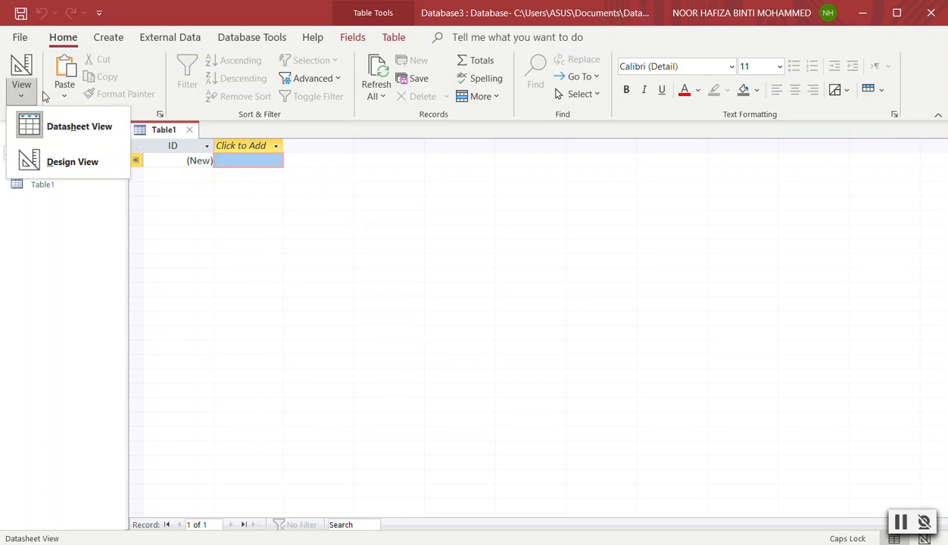
{"action": "left_click", "coordinate": [21, 97]}
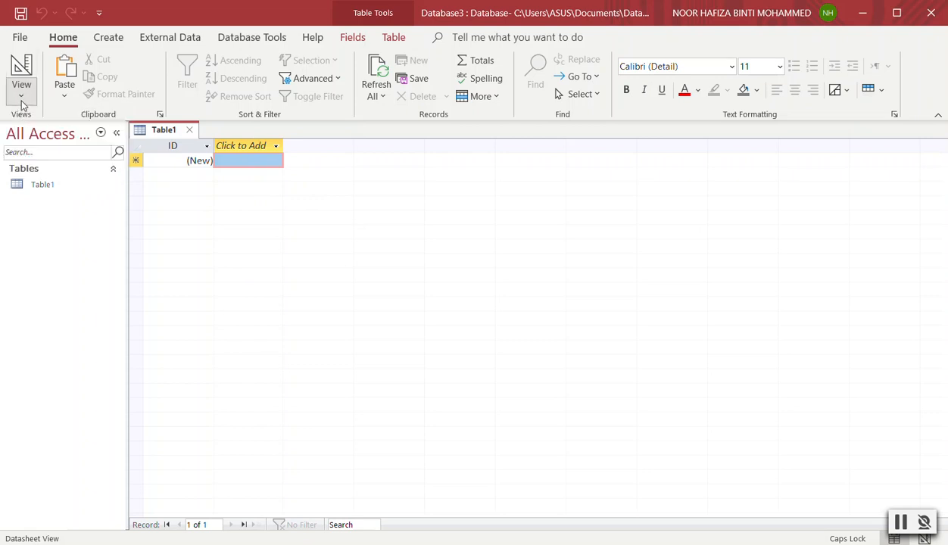
{"action": "left_click", "coordinate": [20, 101]}
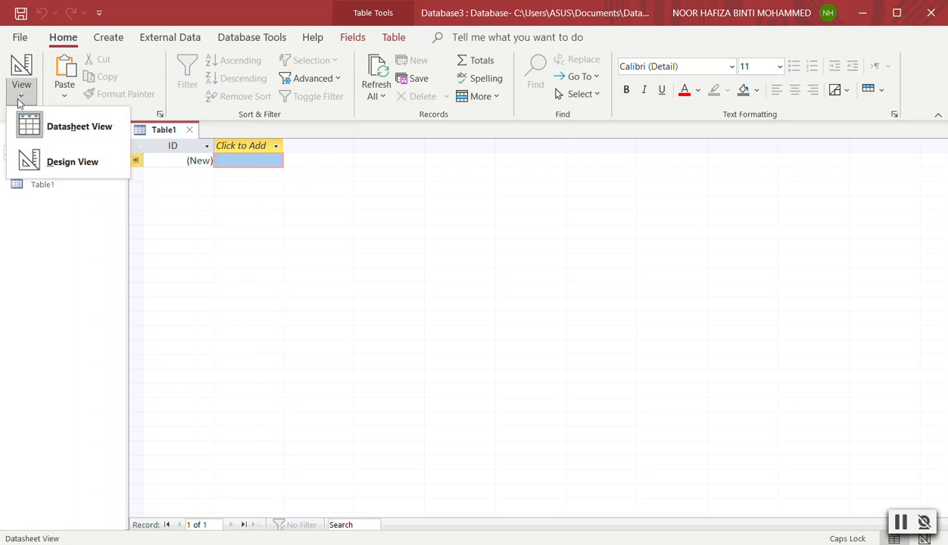
{"action": "left_click", "coordinate": [42, 162]}
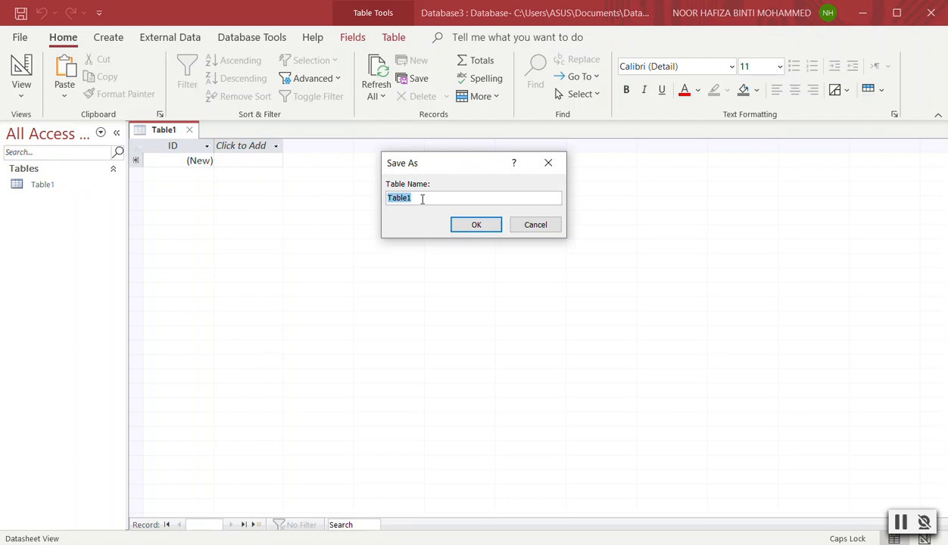
{"action": "type", "text": "ST"}
{"action": "key", "text": "BackSpace"}
{"action": "key", "text": "BackSpace"}
{"action": "type", "text": "S"}
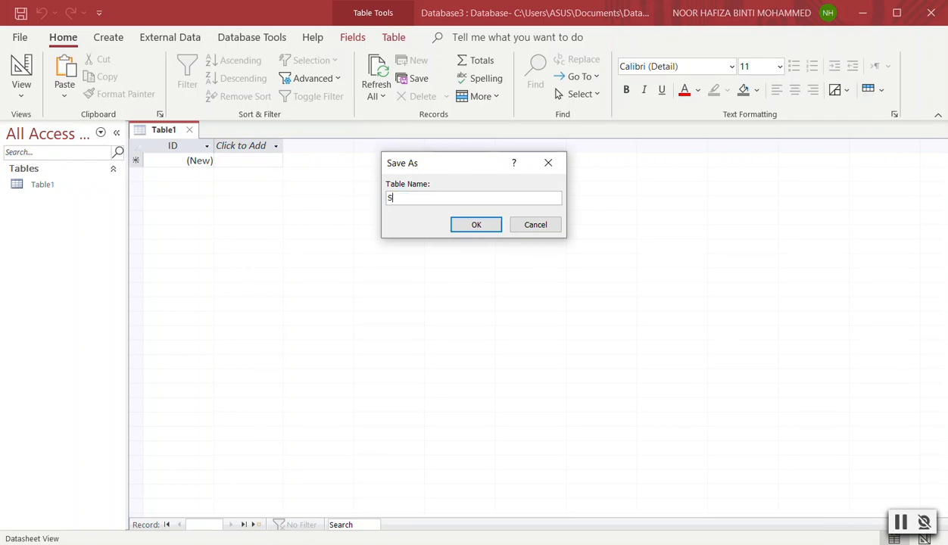
{"action": "type", "text": "tudent Na"}
{"action": "key", "text": "BackSpace"}
{"action": "key", "text": "BackSpace"}
{"action": "type", "text": "Info"}
{"action": "left_click", "coordinate": [480, 225]}
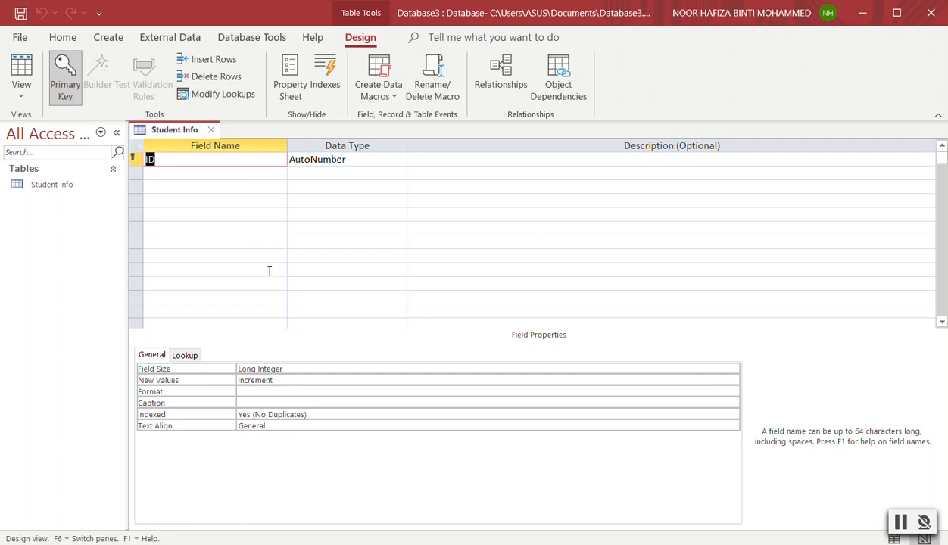
Return the Student Info table to Datasheet View and add a Long Text field named Name, accepting the reserved word
{"action": "left_click", "coordinate": [22, 94]}
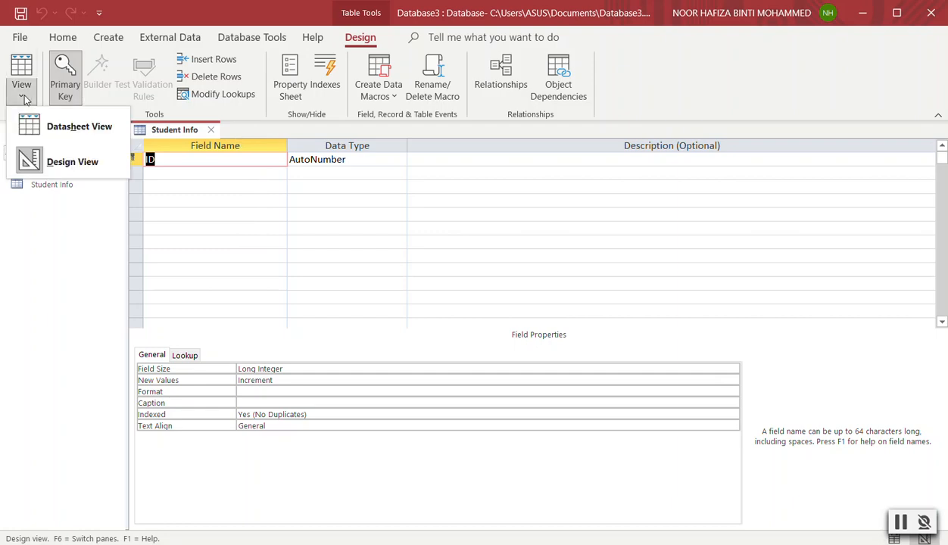
{"action": "left_click", "coordinate": [37, 129]}
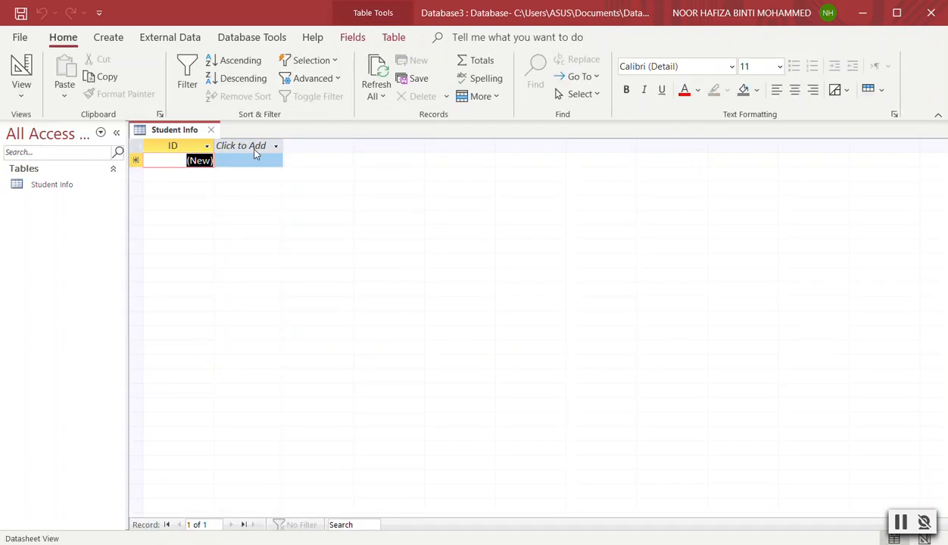
{"action": "left_click", "coordinate": [258, 150]}
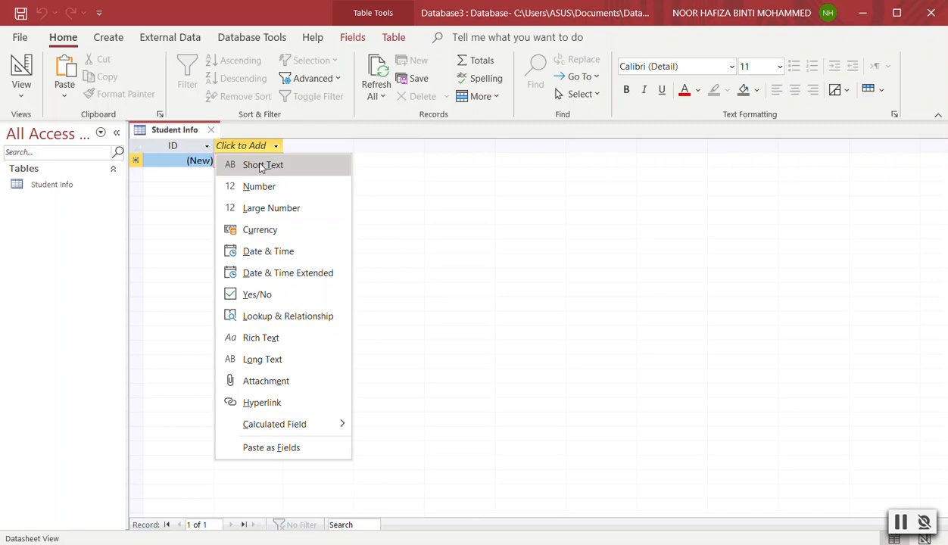
{"action": "left_click", "coordinate": [273, 360]}
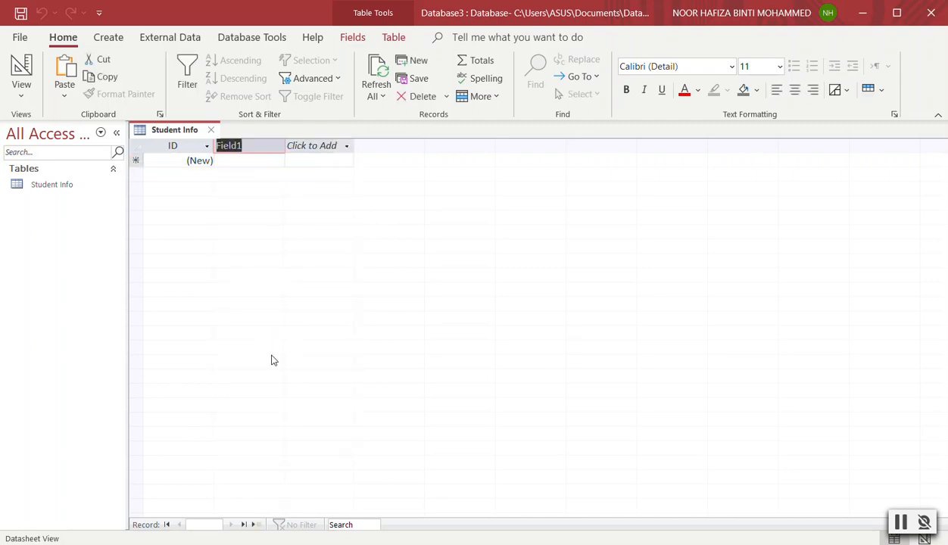
{"action": "left_click", "coordinate": [262, 143]}
{"action": "left_click_drag", "start_coordinate": [245, 141], "coordinate": [210, 138]}
{"action": "type", "text": "Name"}
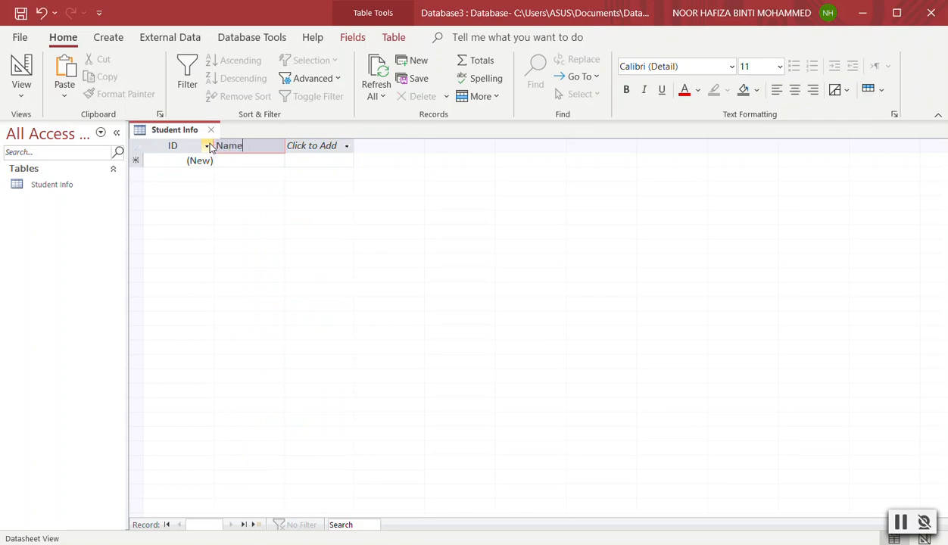
{"action": "left_click", "coordinate": [266, 161]}
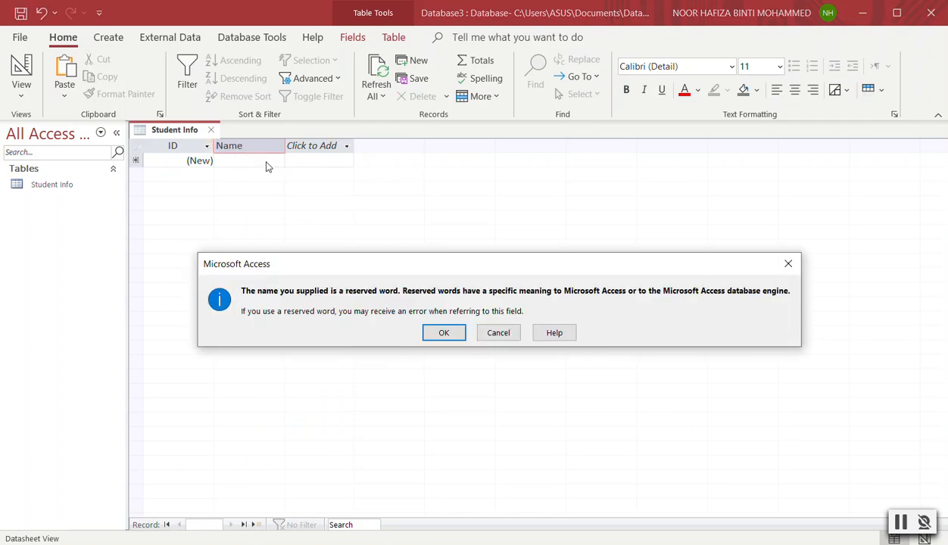
{"action": "left_click", "coordinate": [440, 334]}
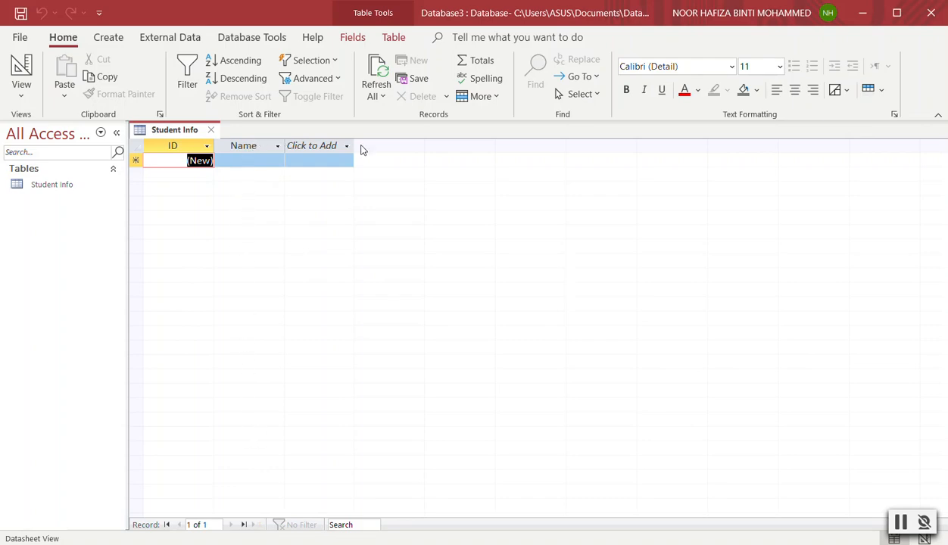
Add two Short Text fields named Group and State after the Name field
{"action": "left_click", "coordinate": [318, 148]}
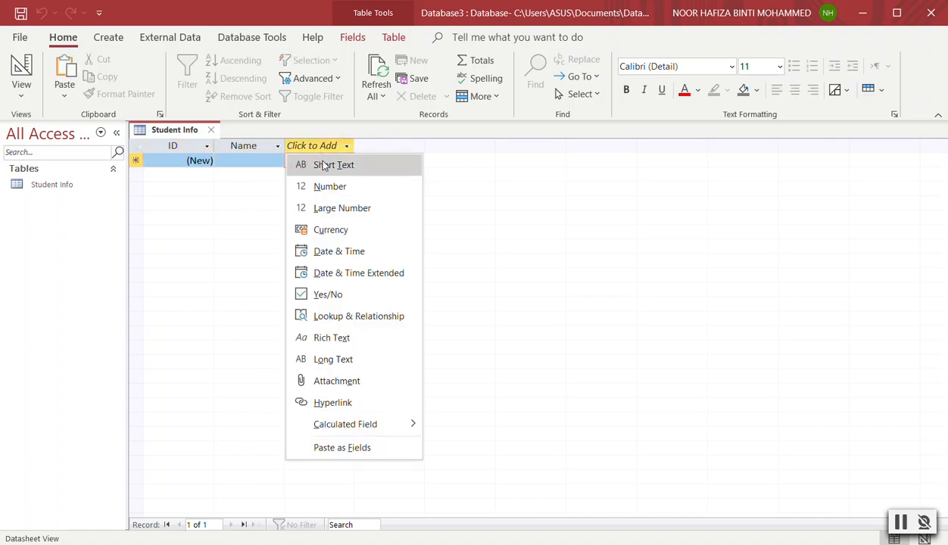
{"action": "left_click", "coordinate": [321, 163]}
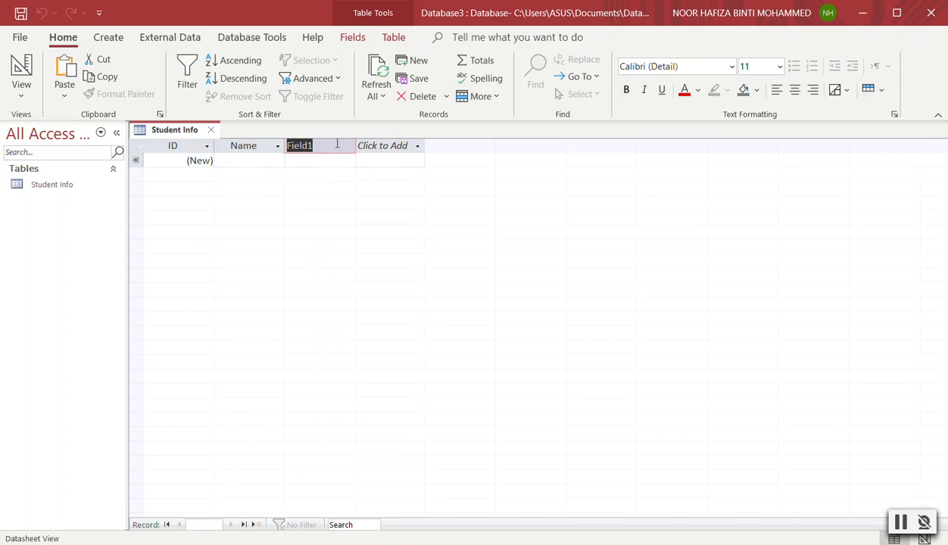
{"action": "type", "text": "Group"}
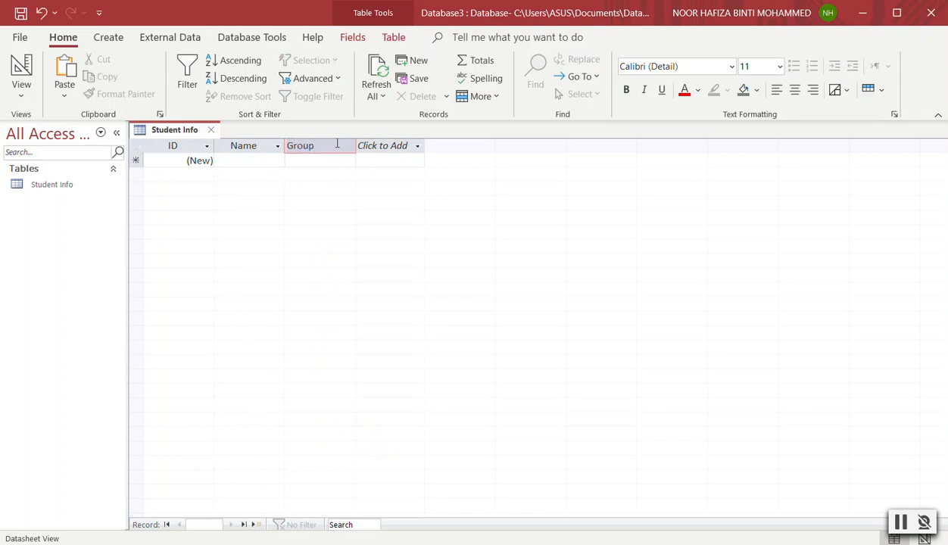
{"action": "left_click", "coordinate": [393, 143]}
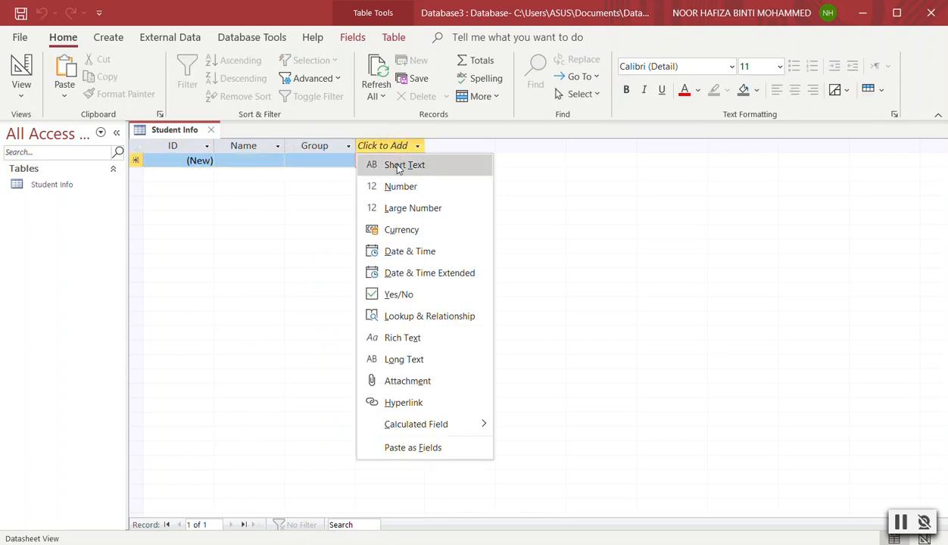
{"action": "left_click", "coordinate": [395, 164]}
{"action": "type", "text": "State"}
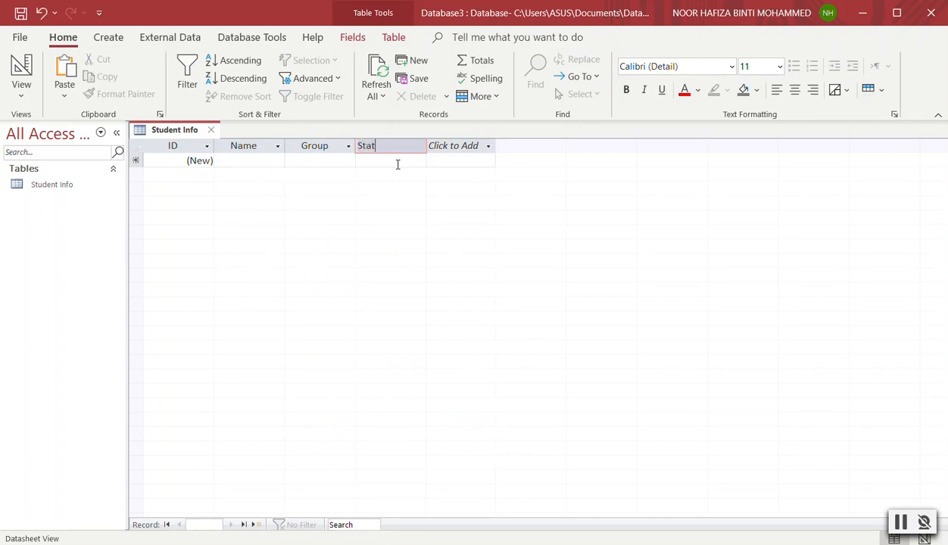
Add a Short Text field named Zakat after the State field
{"action": "left_click", "coordinate": [451, 147]}
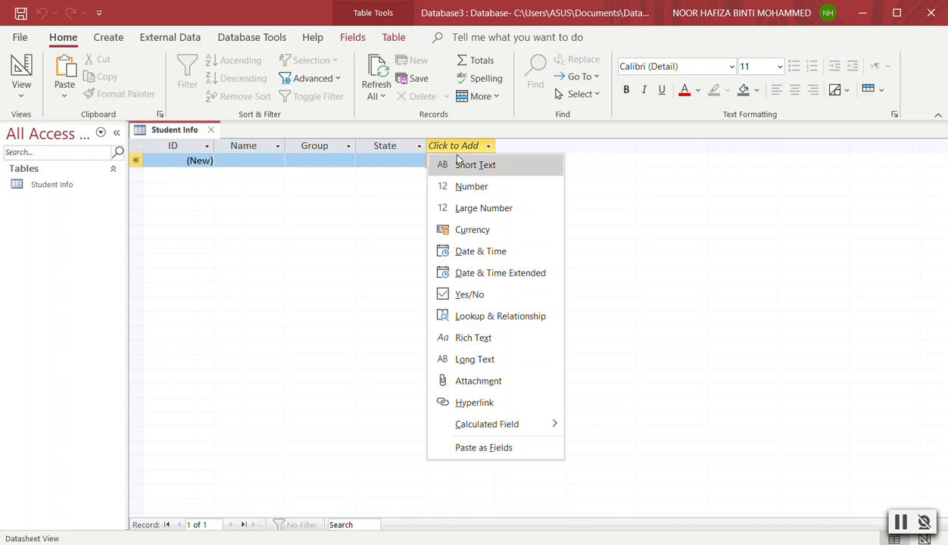
{"action": "left_click", "coordinate": [457, 160]}
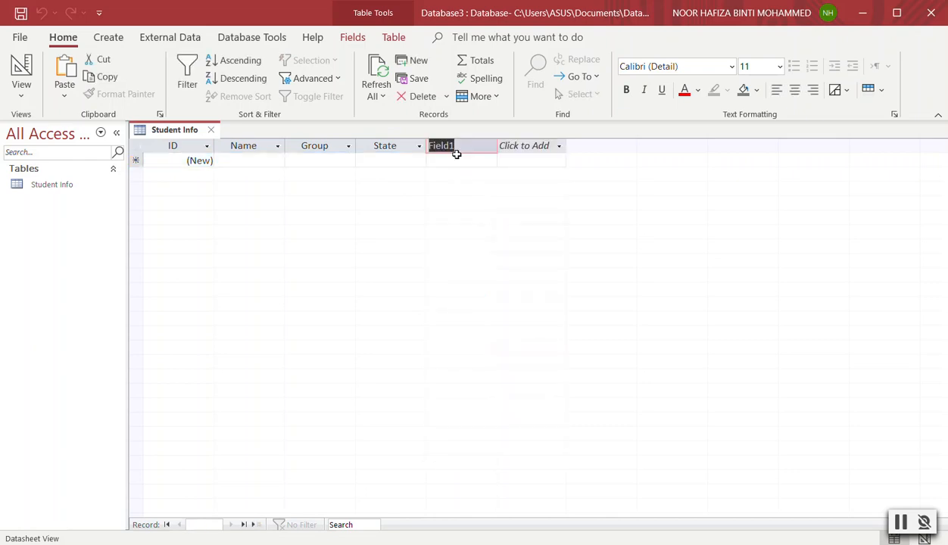
{"action": "type", "text": "Zakat"}
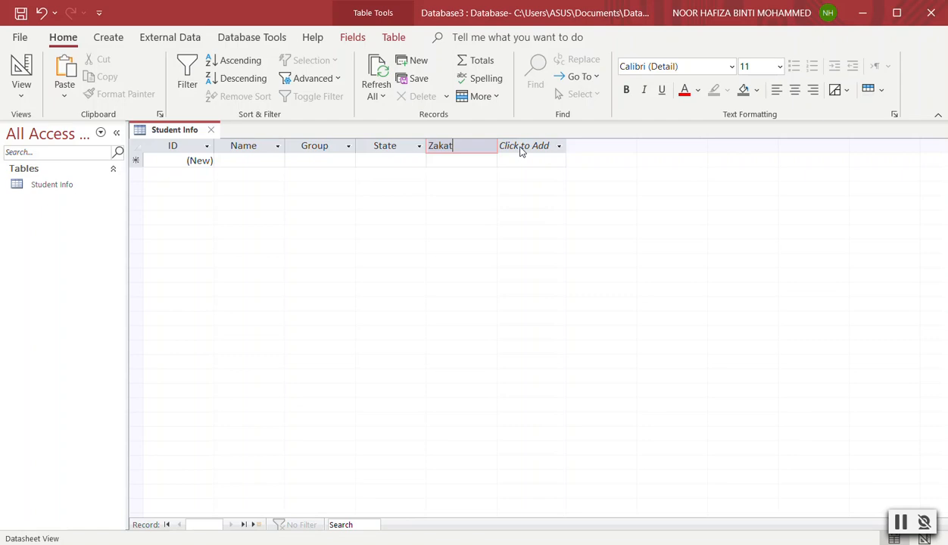
Add a Short Text field named Income after the Zakat field
{"action": "left_click", "coordinate": [520, 147]}
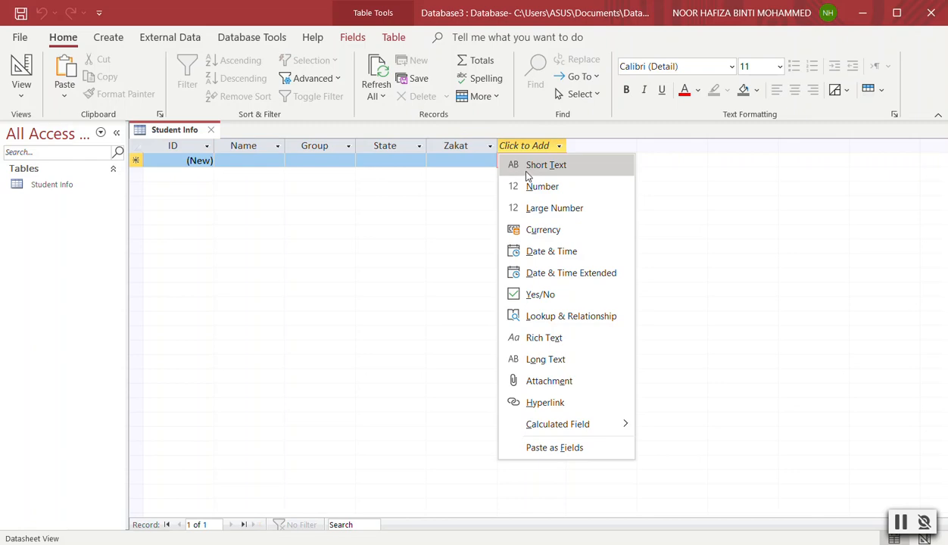
{"action": "left_click", "coordinate": [529, 166]}
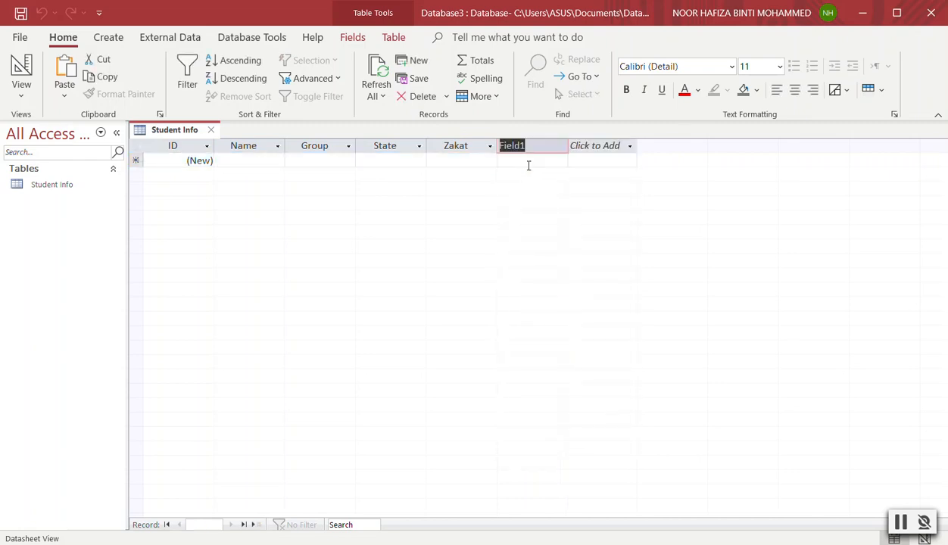
{"action": "type", "text": "Income"}
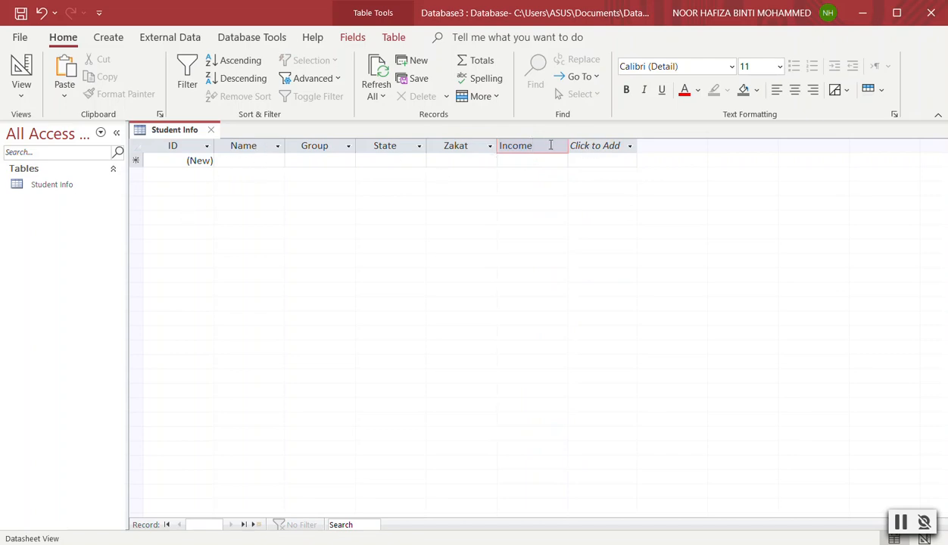
{"action": "left_click_drag", "start_coordinate": [550, 146], "coordinate": [485, 148]}
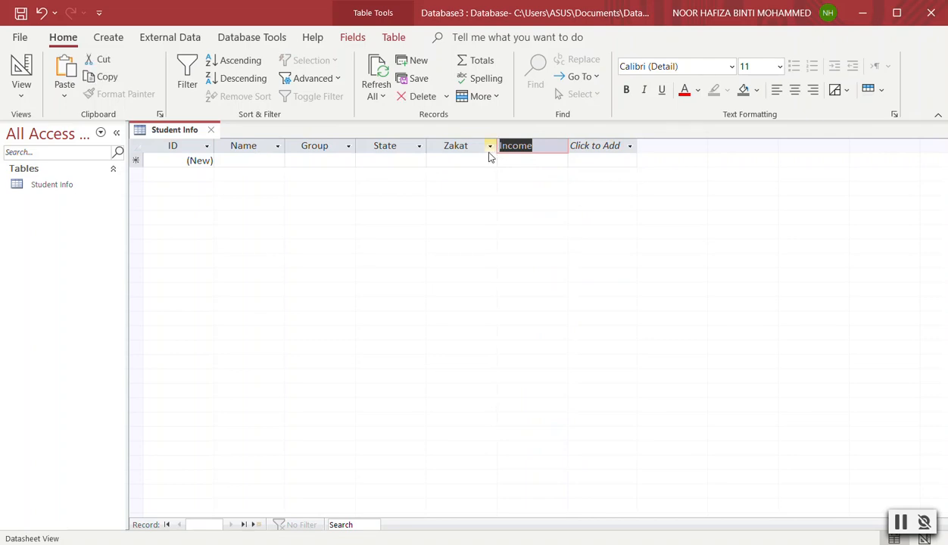
{"action": "key", "text": "ctrl+z"}
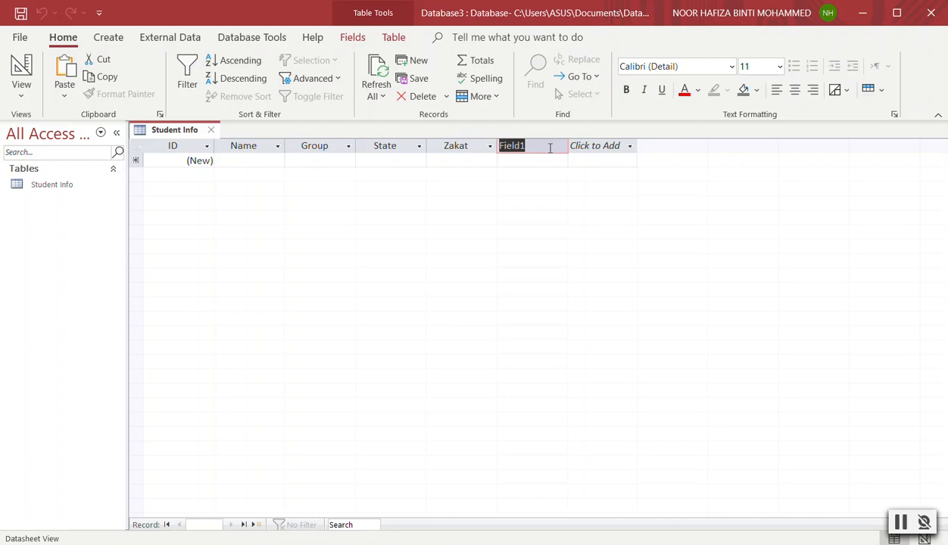
{"action": "key", "text": "BackSpace"}
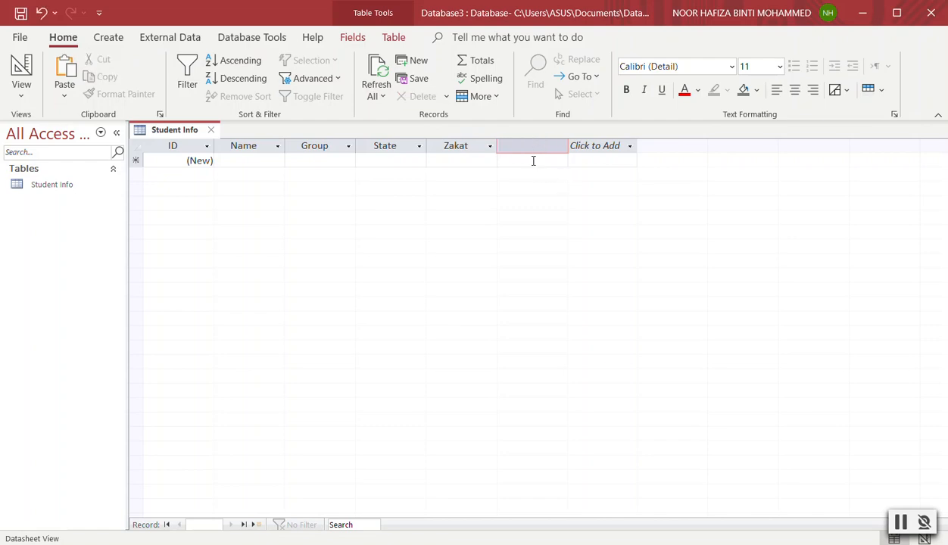
{"action": "left_click", "coordinate": [533, 162]}
{"action": "left_click", "coordinate": [469, 338]}
{"action": "left_click", "coordinate": [535, 164]}
{"action": "left_click", "coordinate": [477, 336]}
{"action": "type", "text": "Income"}
{"action": "left_click", "coordinate": [539, 165]}
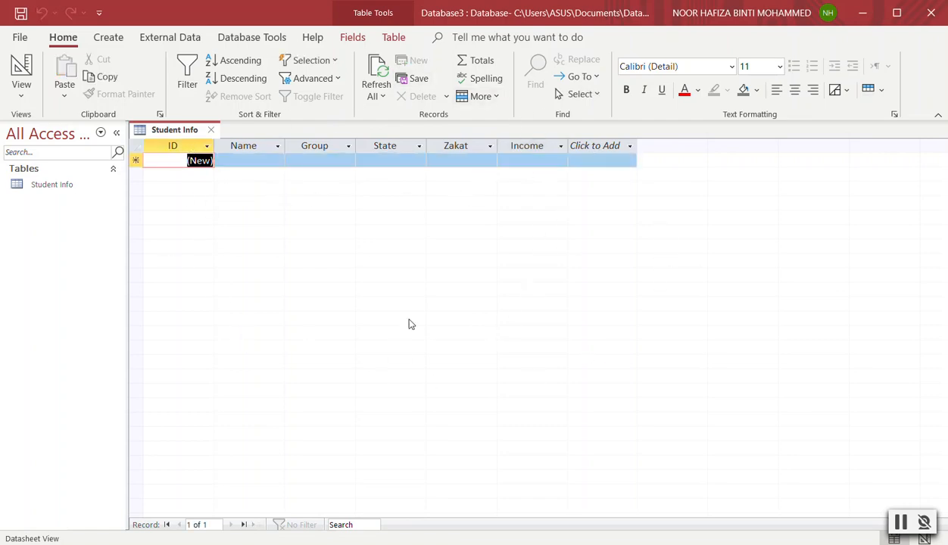
Switch the Student Info table to Design View and add a field named Telephone with the Number data type
{"action": "left_click", "coordinate": [21, 95]}
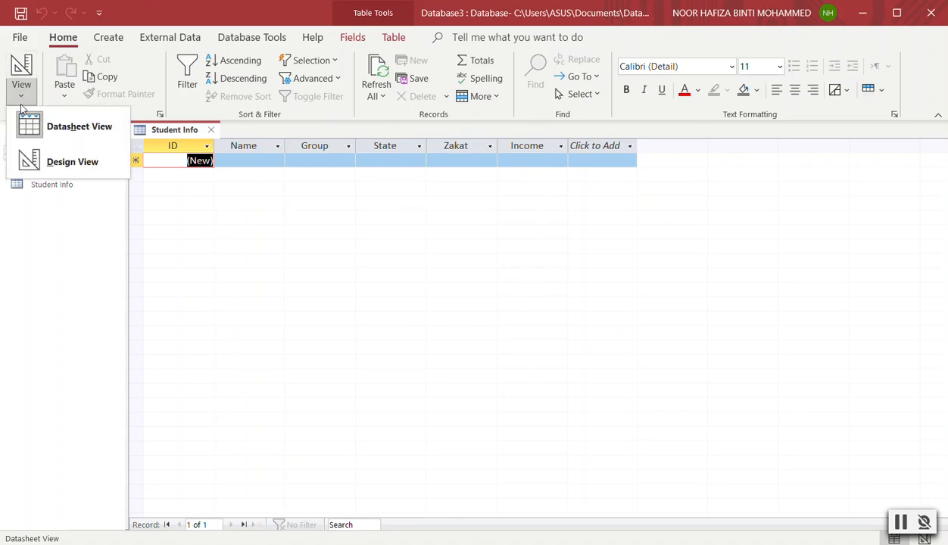
{"action": "left_click", "coordinate": [39, 159]}
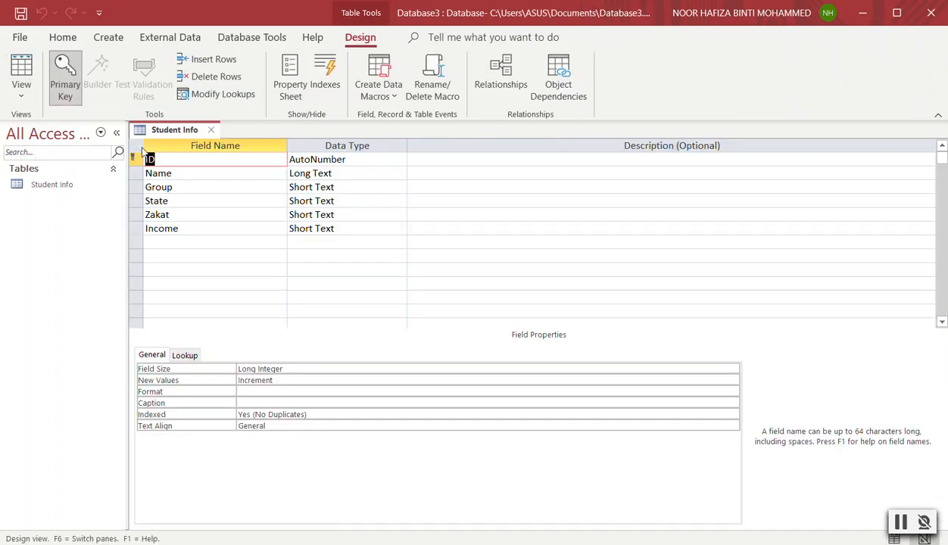
{"action": "left_click", "coordinate": [211, 242]}
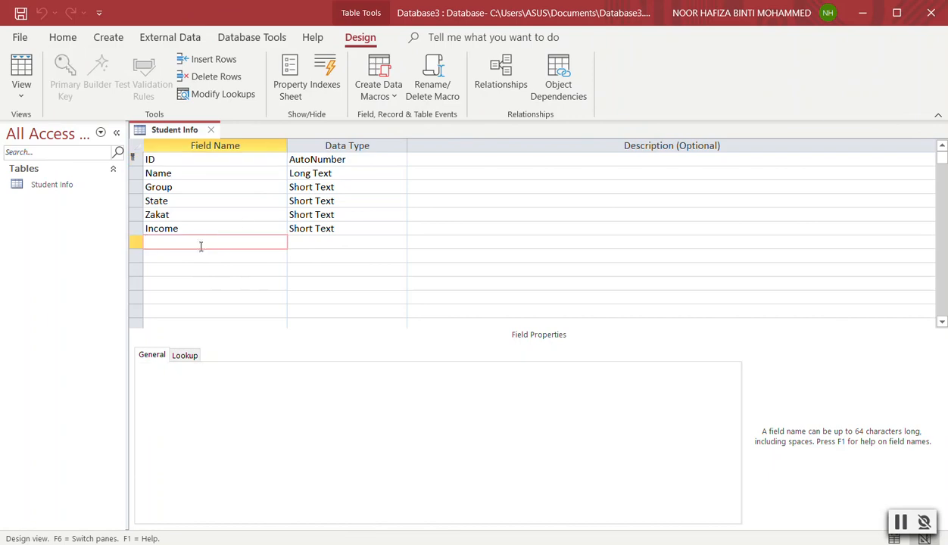
{"action": "type", "text": "Telephone"}
{"action": "left_click", "coordinate": [305, 241]}
{"action": "left_click", "coordinate": [400, 242]}
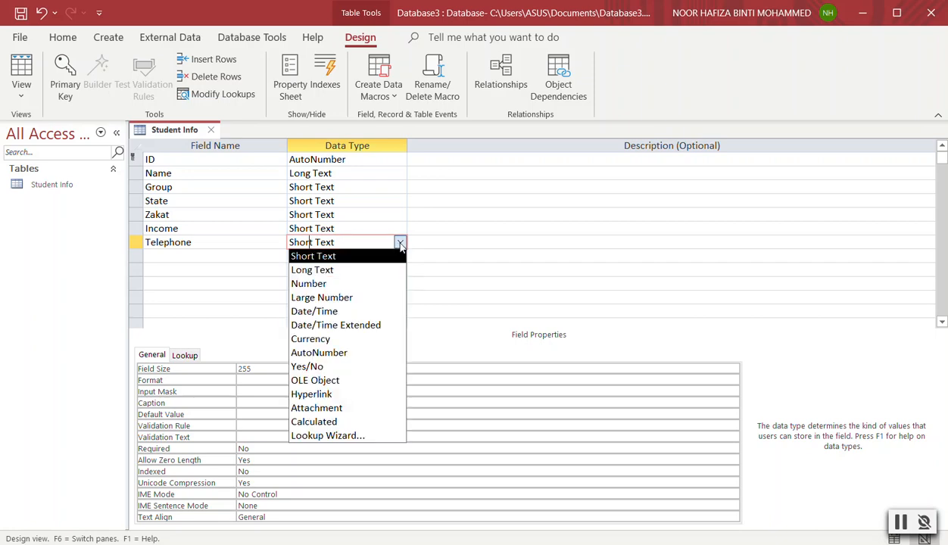
{"action": "left_click", "coordinate": [372, 284]}
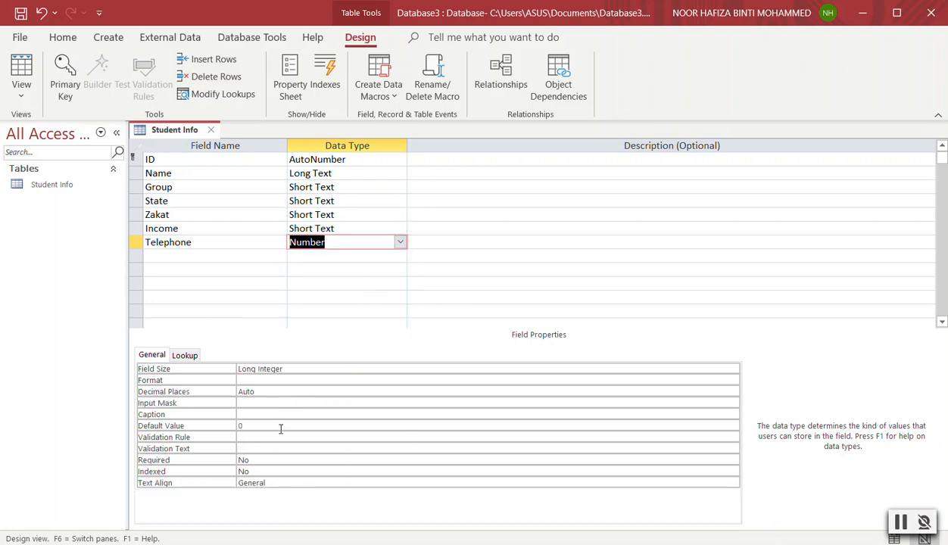
{"action": "left_click", "coordinate": [713, 380]}
{"action": "left_click", "coordinate": [732, 380]}
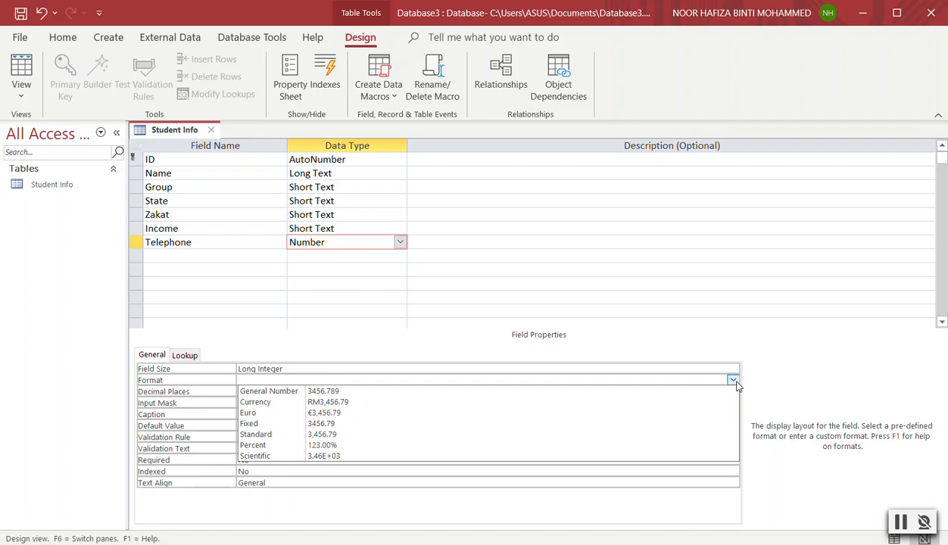
{"action": "left_click", "coordinate": [710, 347]}
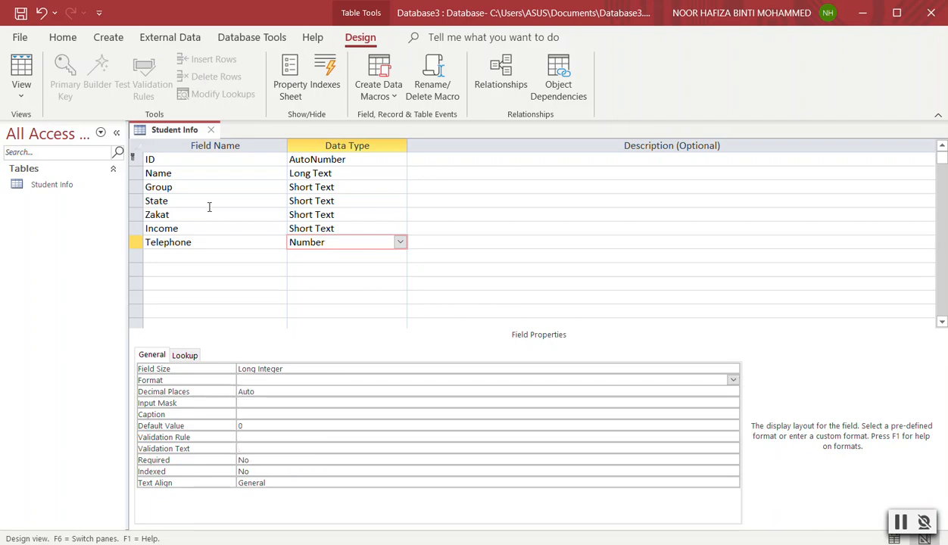
Return the Student Info table to Datasheet View, saving the design changes
{"action": "left_click", "coordinate": [21, 90]}
{"action": "left_click", "coordinate": [38, 126]}
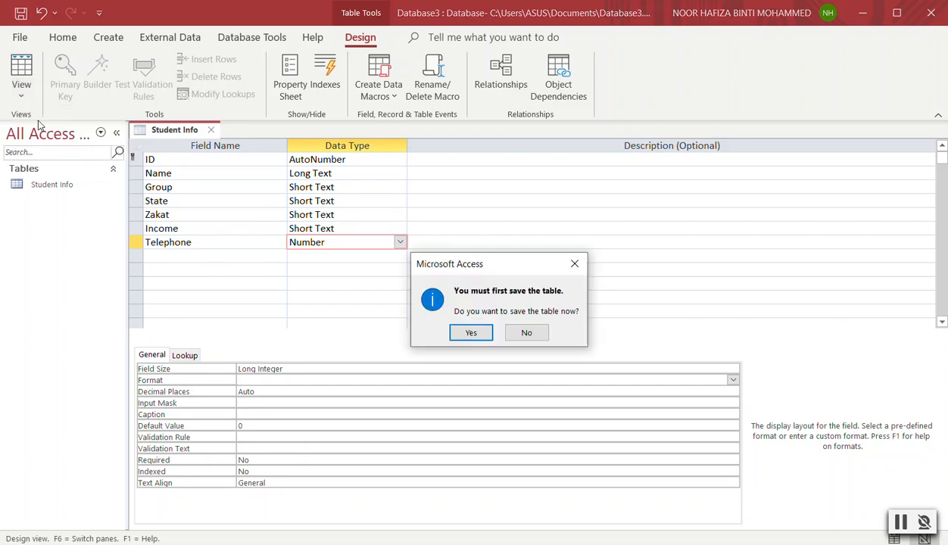
{"action": "left_click", "coordinate": [472, 333]}
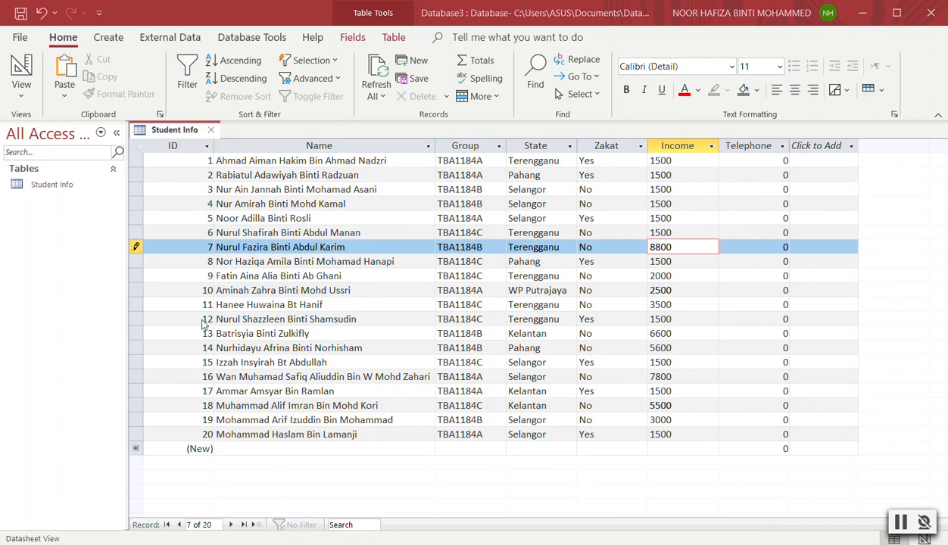
Switch the table to Design View and describe the Name field as "Full name of the student"
{"action": "left_click", "coordinate": [25, 98]}
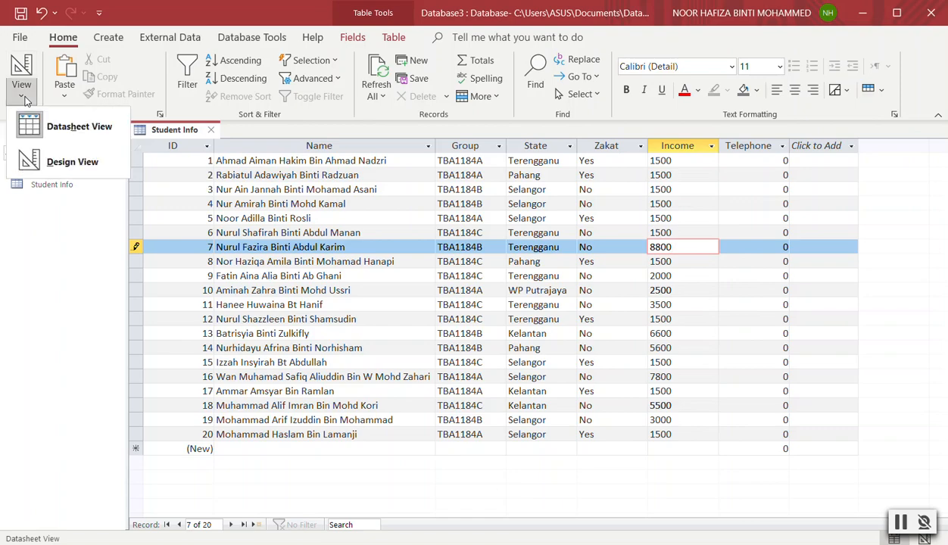
{"action": "left_click", "coordinate": [60, 157]}
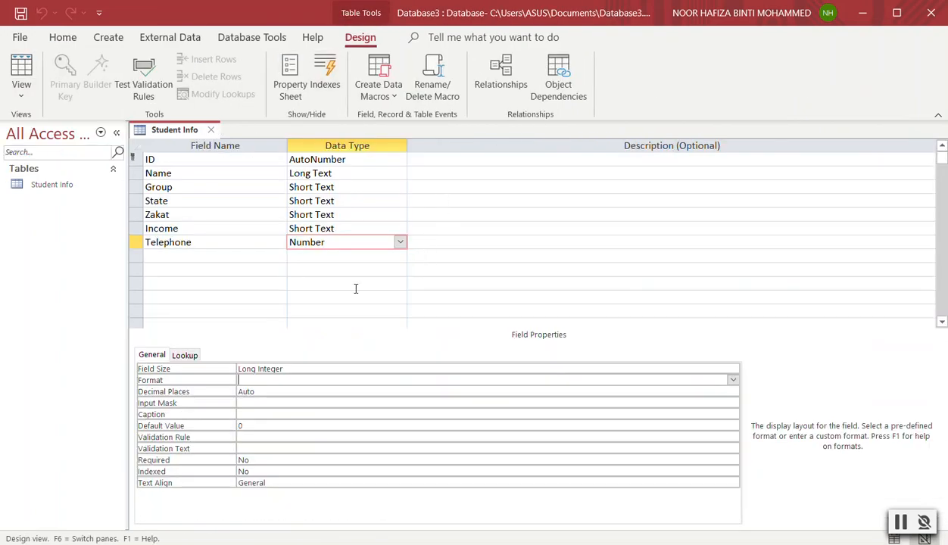
{"action": "left_click", "coordinate": [450, 161]}
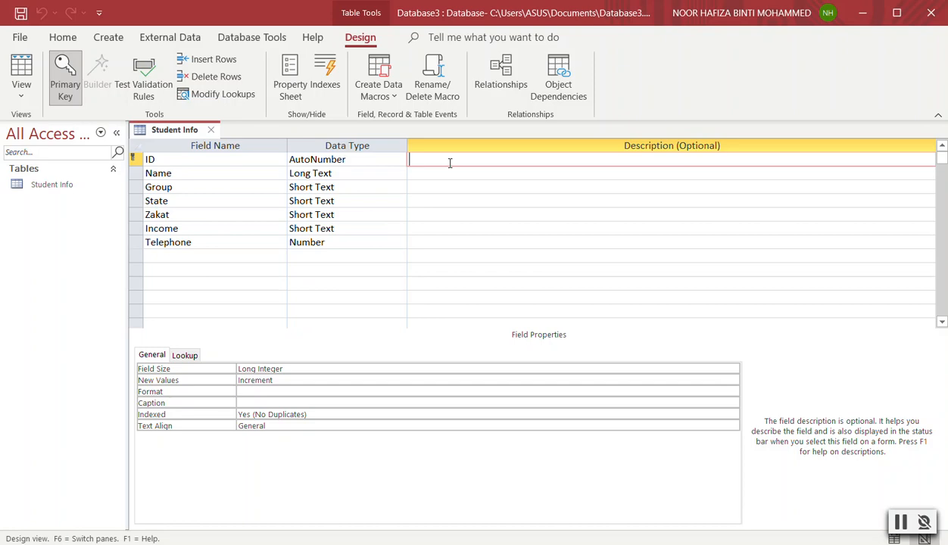
{"action": "left_click", "coordinate": [453, 171]}
{"action": "type", "text": "Nam"}
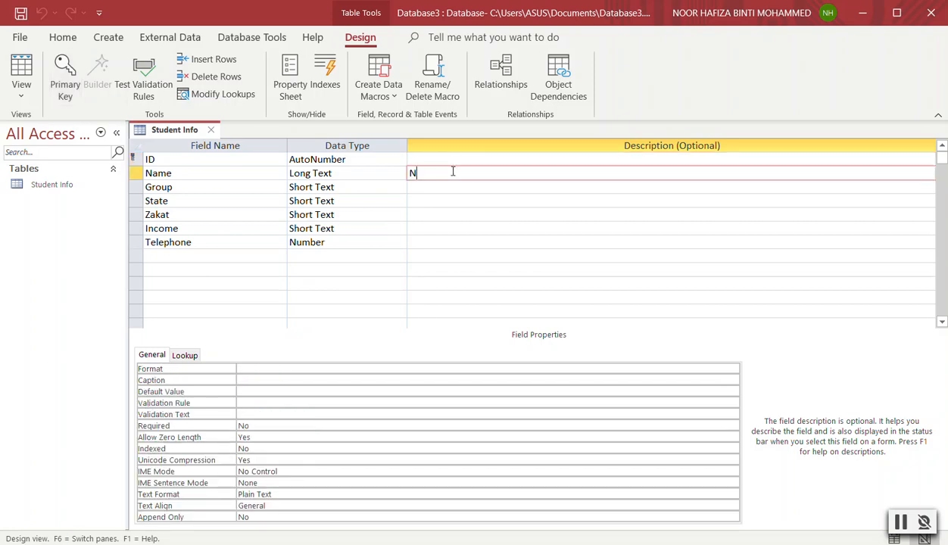
{"action": "key", "text": "BackSpace"}
{"action": "key", "text": "BackSpace"}
{"action": "key", "text": "BackSpace"}
{"action": "type", "text": "Full name of the student"}
Describe the Group field as "Student Group" and the State field as "Student State"
{"action": "left_click", "coordinate": [453, 189]}
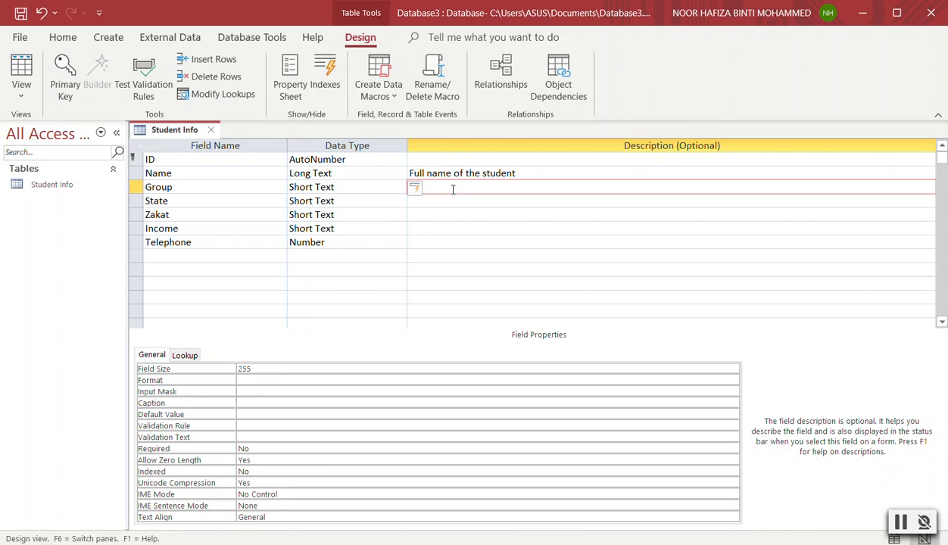
{"action": "type", "text": "Student Group"}
{"action": "left_click", "coordinate": [455, 202]}
{"action": "type", "text": "S"}
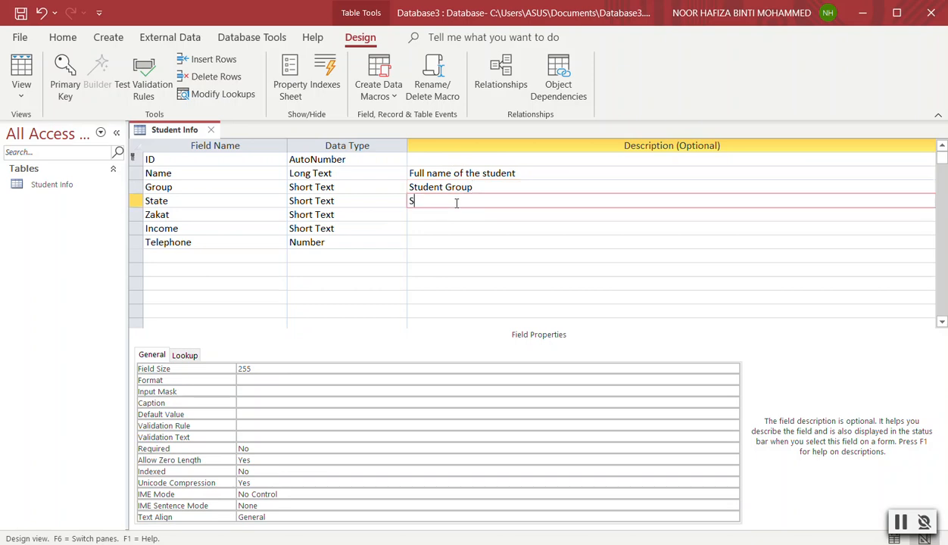
{"action": "type", "text": "tudent State"}
Describe the Zakat field as "Available For Zakat" and the Income field as "Parents' Income"
{"action": "left_click", "coordinate": [459, 214]}
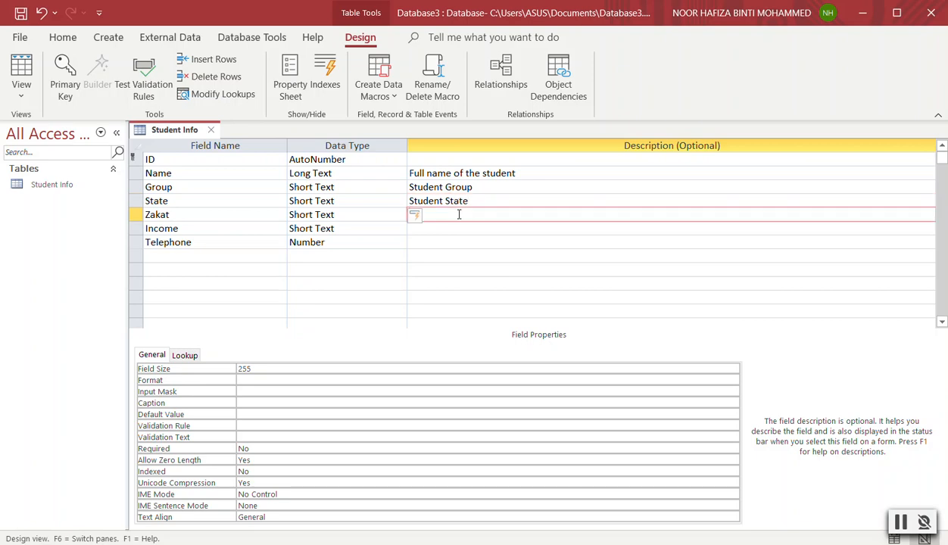
{"action": "type", "text": "Available For Zakat"}
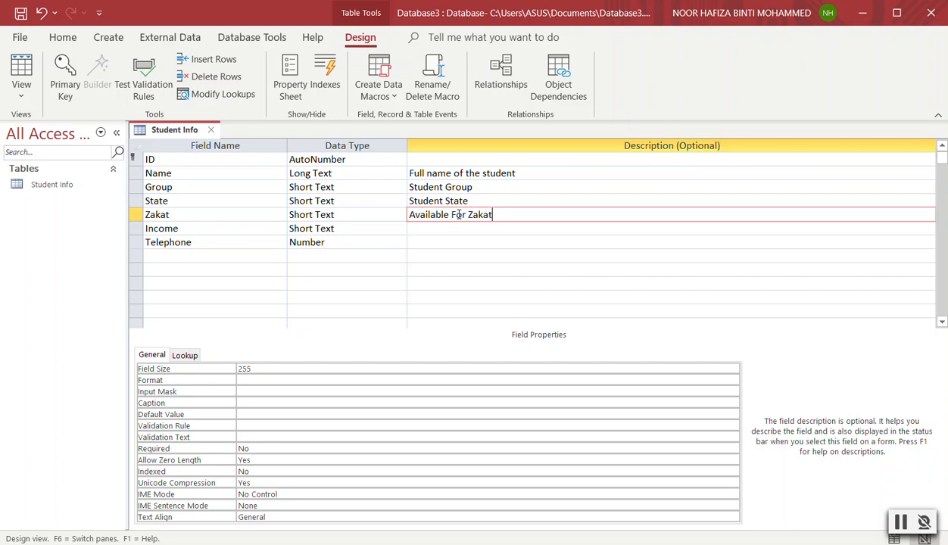
{"action": "left_click", "coordinate": [459, 231]}
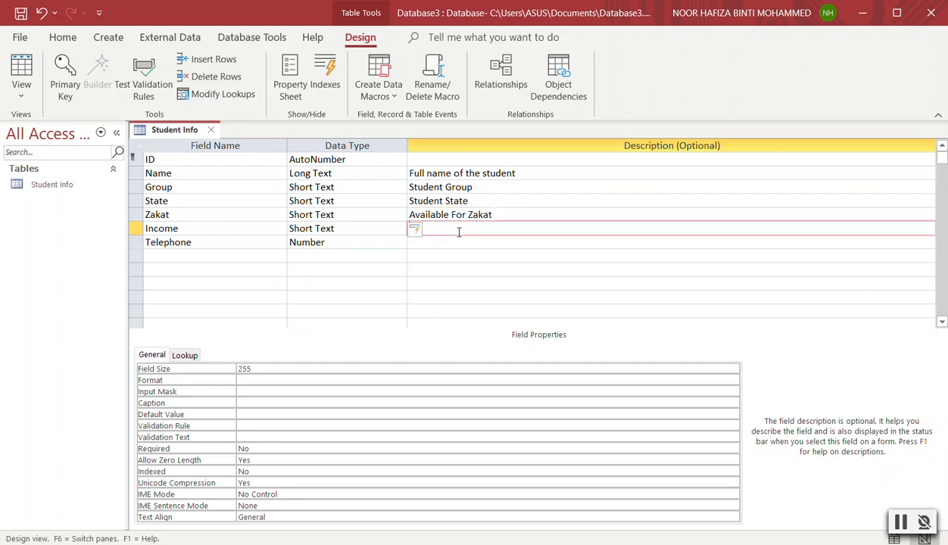
{"action": "type", "text": "Parents' Income"}
Describe the Telephone field as "Telephone number" and return to Datasheet View, saving the table
{"action": "left_click", "coordinate": [459, 242]}
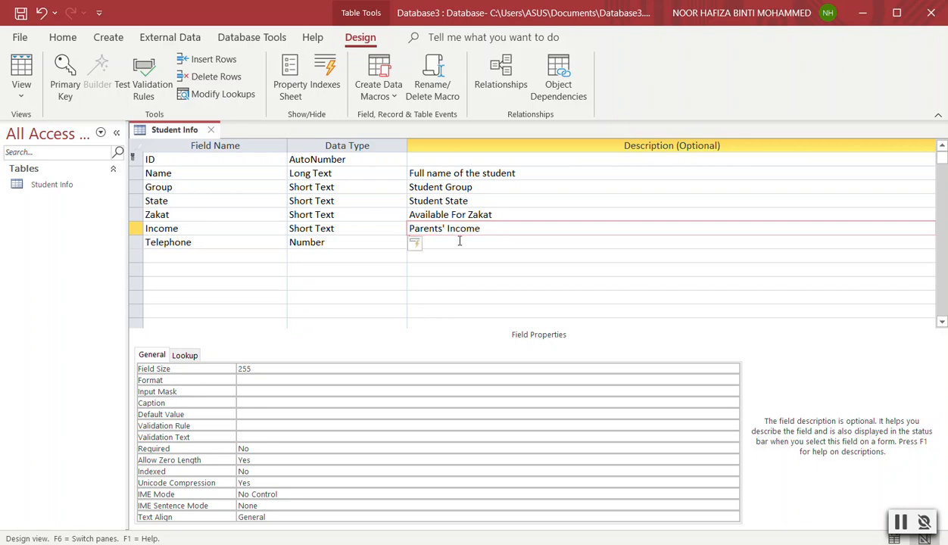
{"action": "type", "text": "Telephone number"}
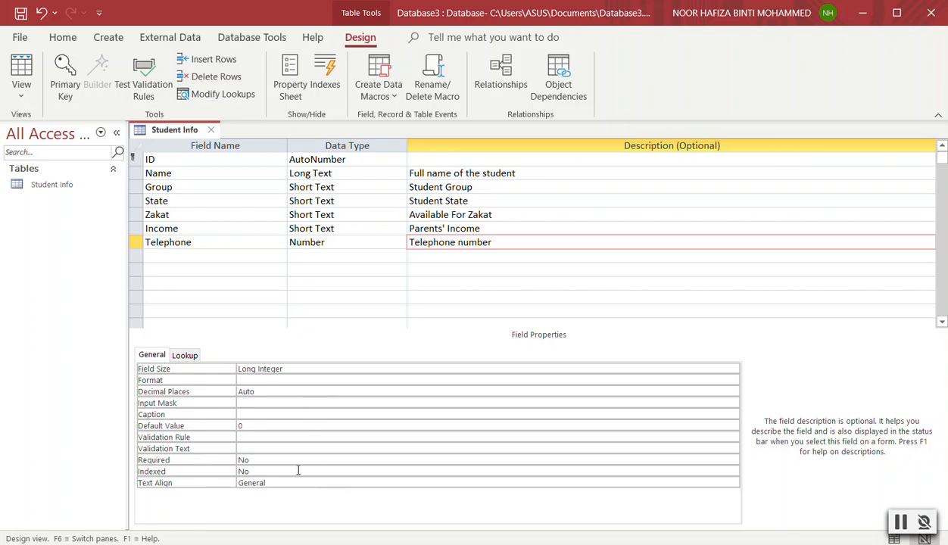
{"action": "left_click", "coordinate": [736, 447]}
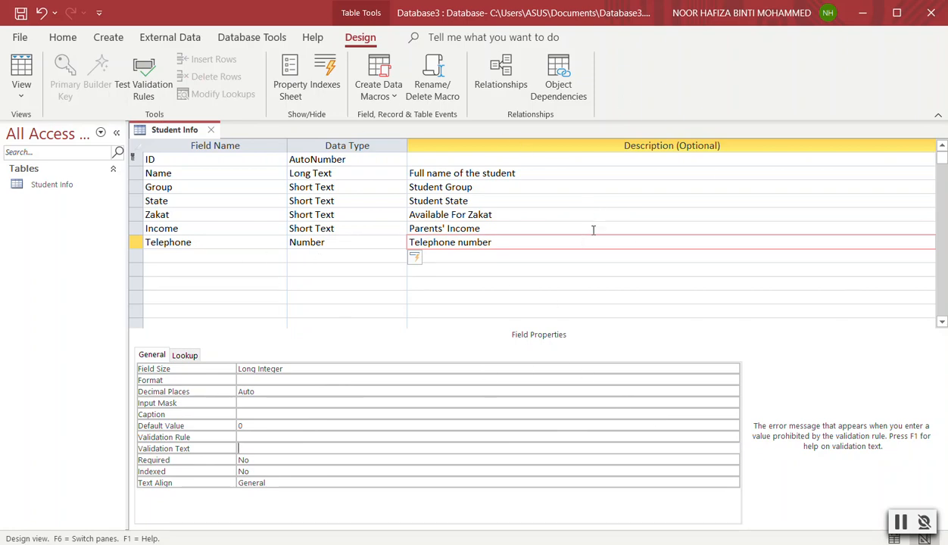
{"action": "left_click", "coordinate": [21, 96]}
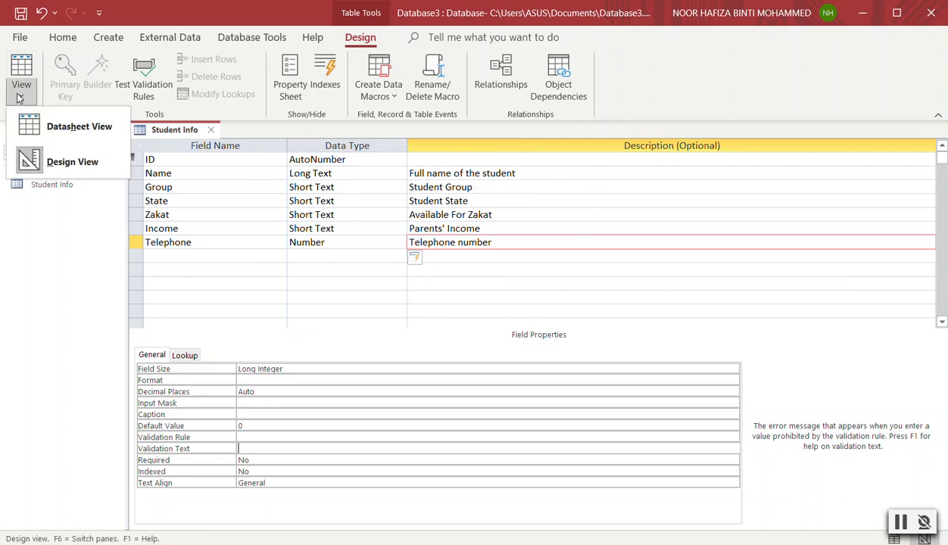
{"action": "left_click", "coordinate": [44, 118]}
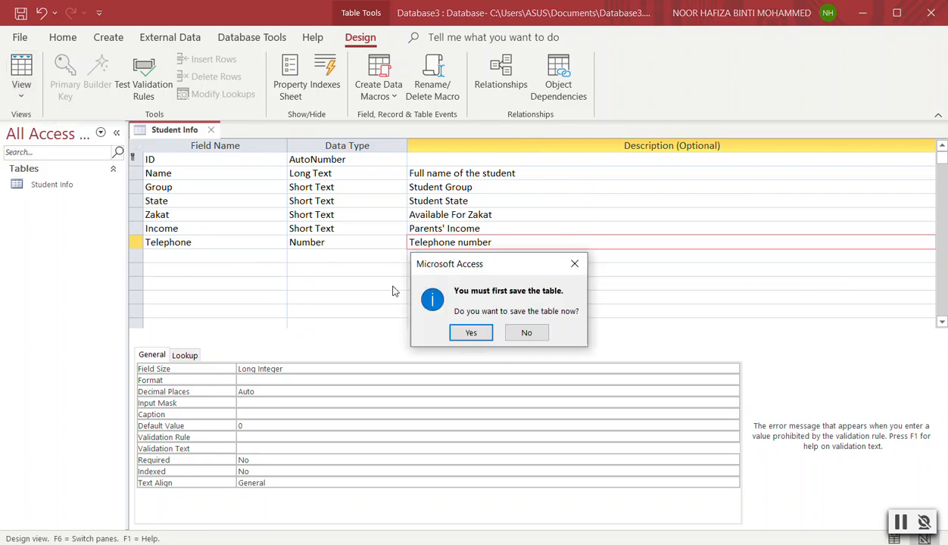
{"action": "left_click", "coordinate": [471, 332]}
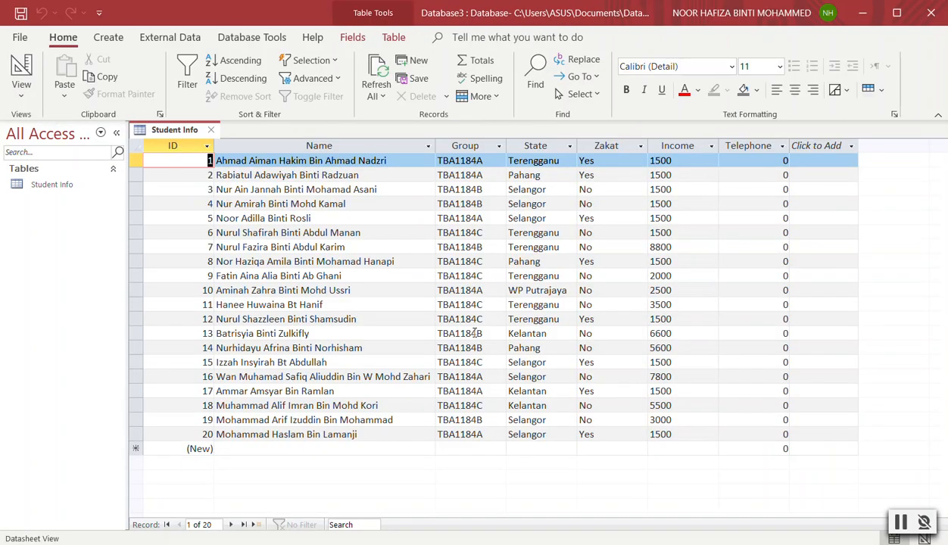
Create a second, blank table in the database
{"action": "left_click", "coordinate": [61, 190]}
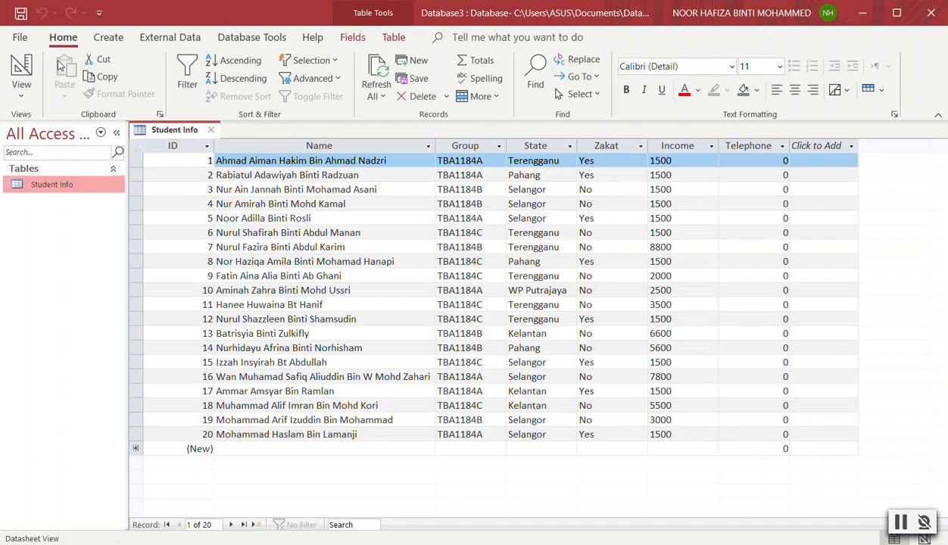
{"action": "left_click", "coordinate": [106, 39]}
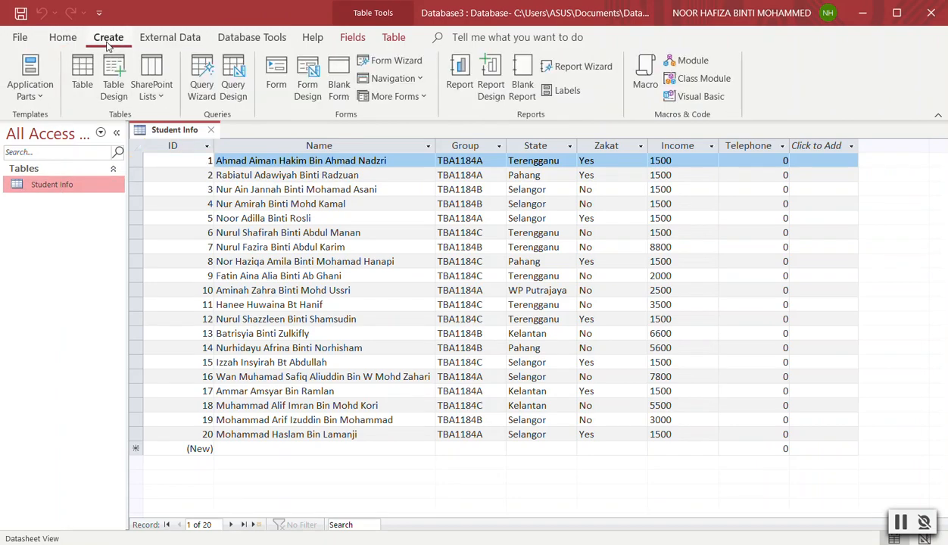
{"action": "left_click", "coordinate": [85, 76]}
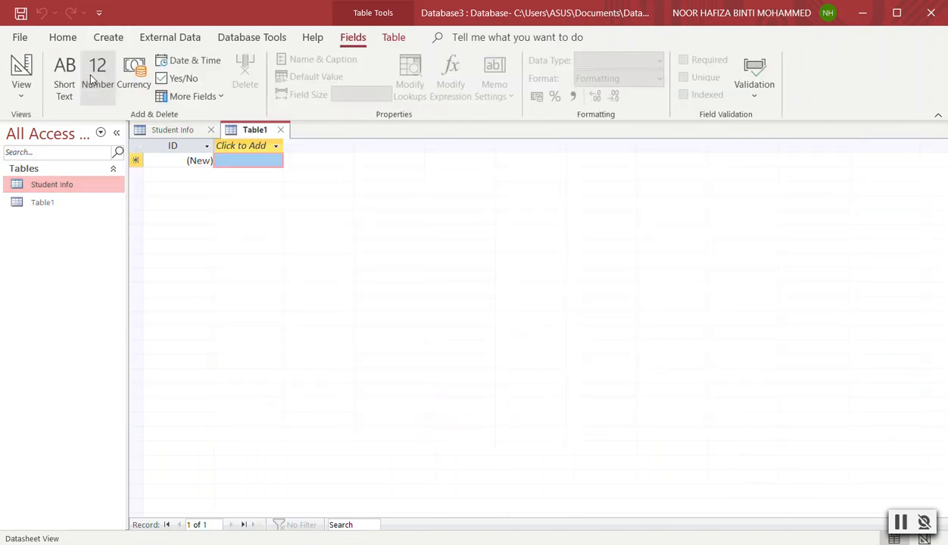
Try to rename Table1 in the list of tables
{"action": "left_click", "coordinate": [67, 203]}
{"action": "right_click", "coordinate": [68, 203]}
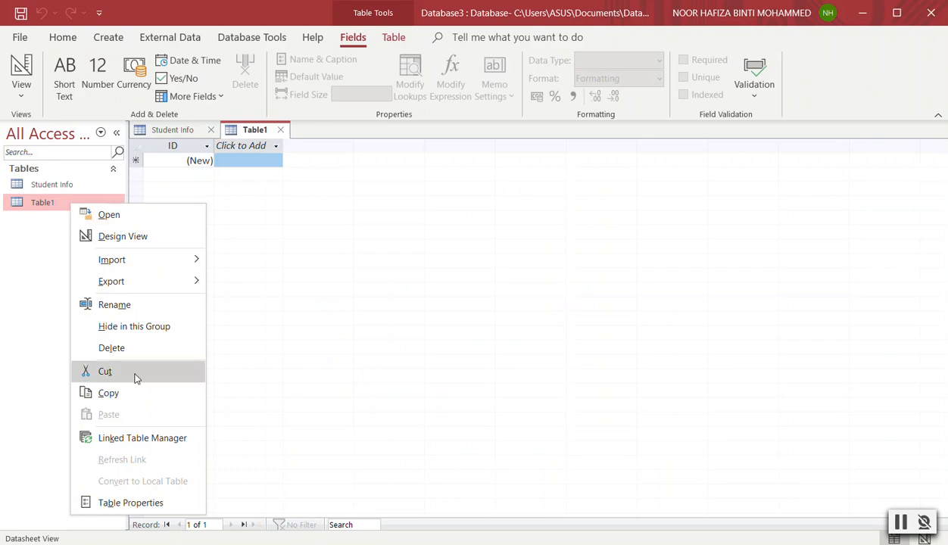
{"action": "left_click", "coordinate": [115, 305]}
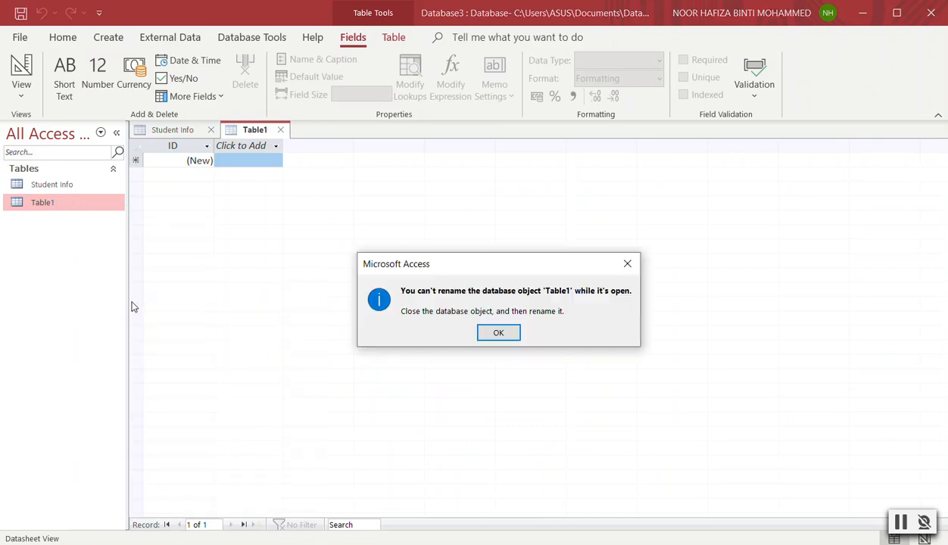
{"action": "left_click", "coordinate": [481, 331]}
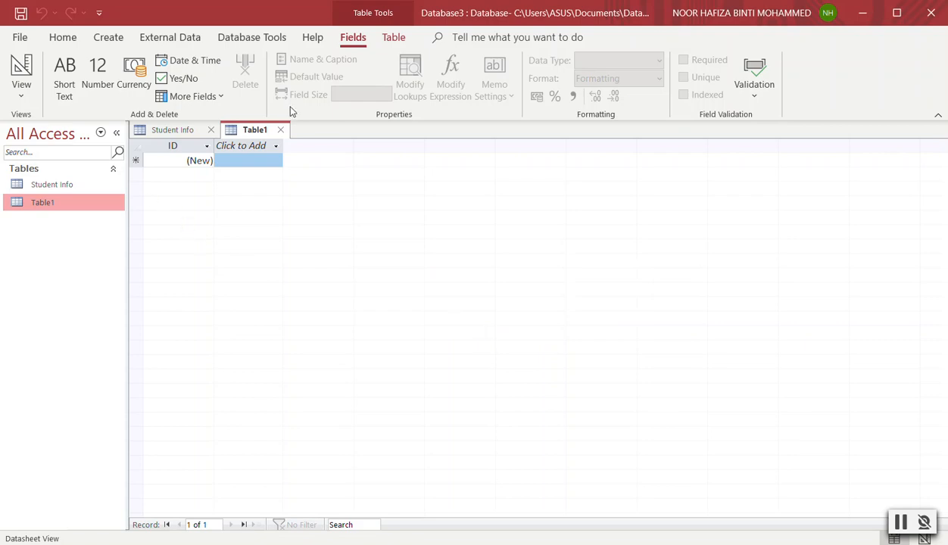
Add a Short Text field named "Interest" to Table1
{"action": "left_click", "coordinate": [259, 146]}
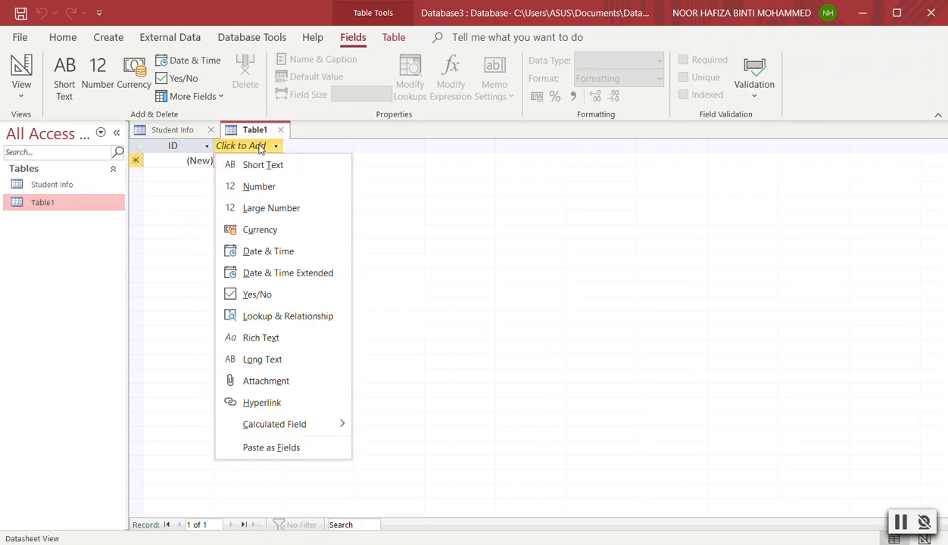
{"action": "left_click", "coordinate": [261, 163]}
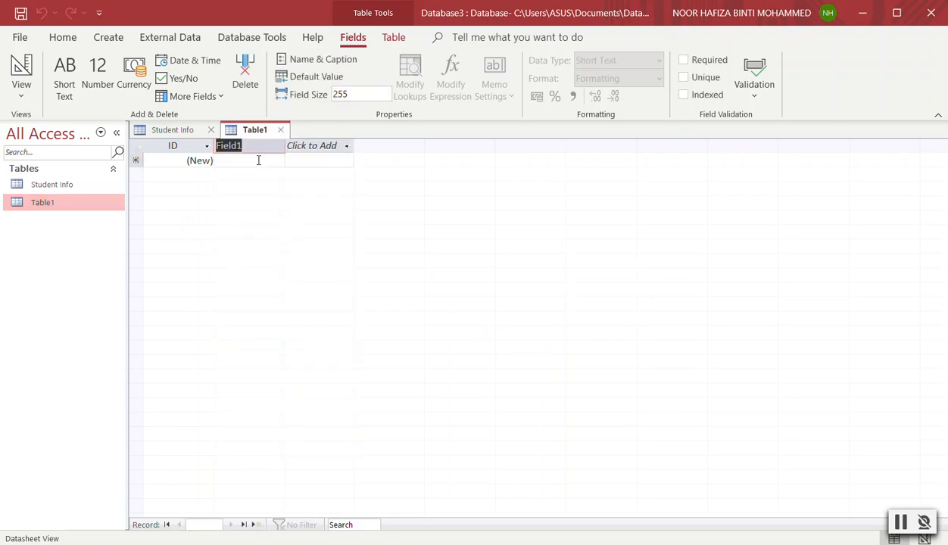
{"action": "type", "text": "Interest"}
Retry renaming Table1 while the table is still open
{"action": "left_click", "coordinate": [97, 206]}
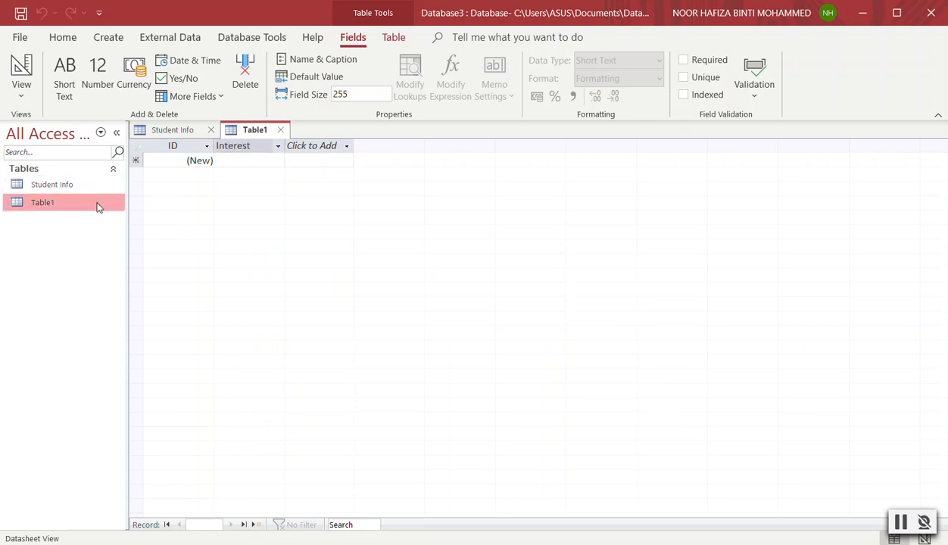
{"action": "right_click", "coordinate": [97, 206]}
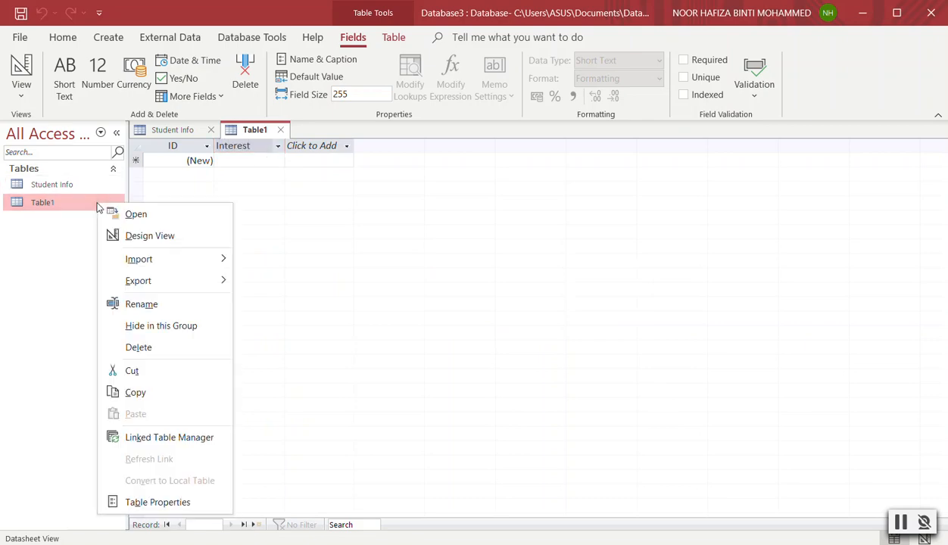
{"action": "left_click", "coordinate": [142, 304]}
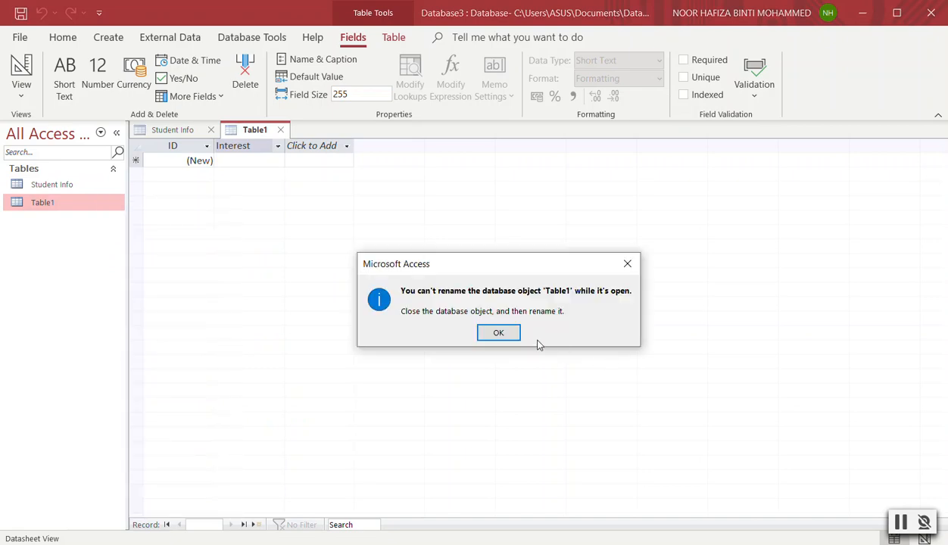
{"action": "left_click", "coordinate": [499, 333]}
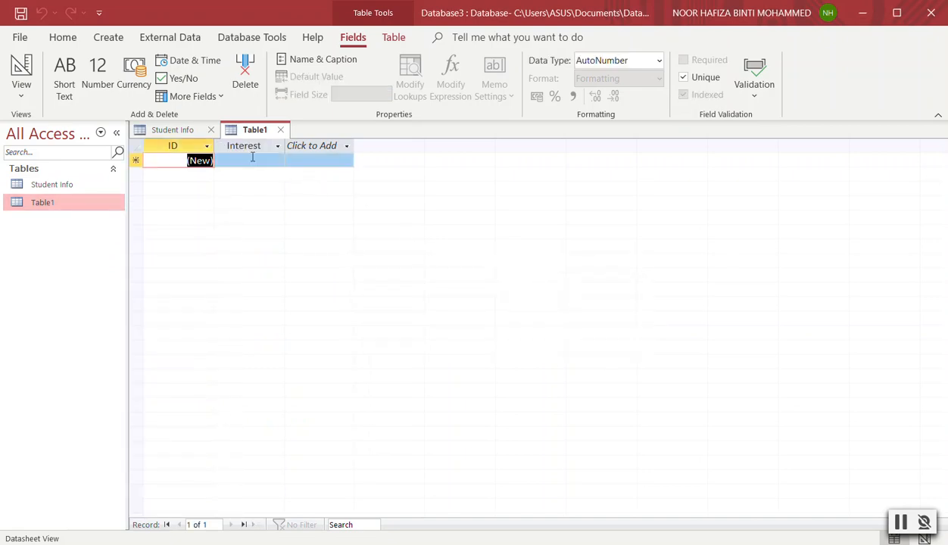
{"action": "right_click", "coordinate": [76, 203]}
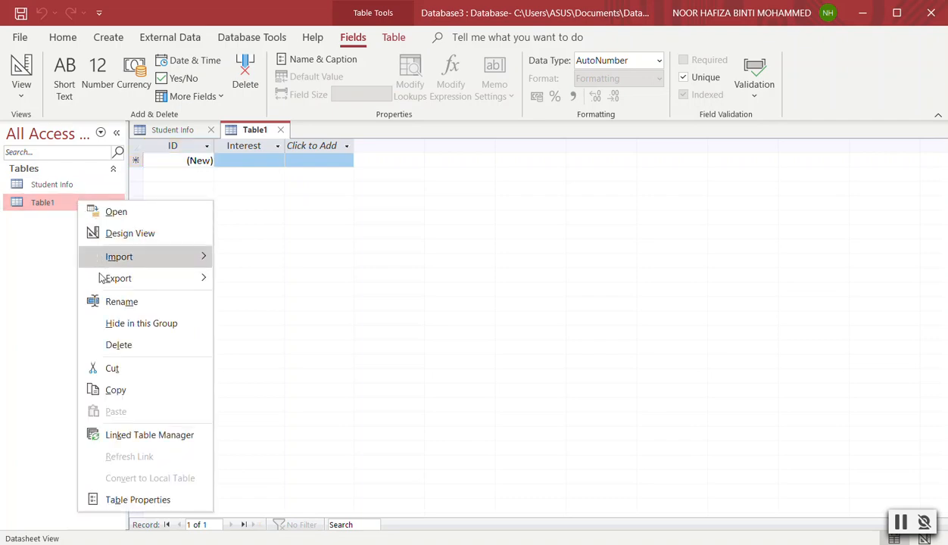
{"action": "left_click", "coordinate": [107, 301]}
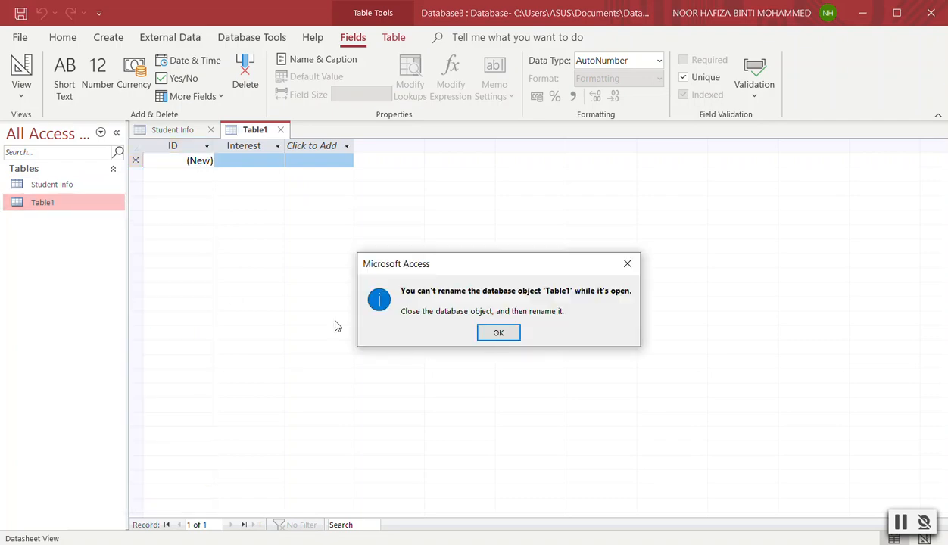
{"action": "left_click", "coordinate": [498, 333]}
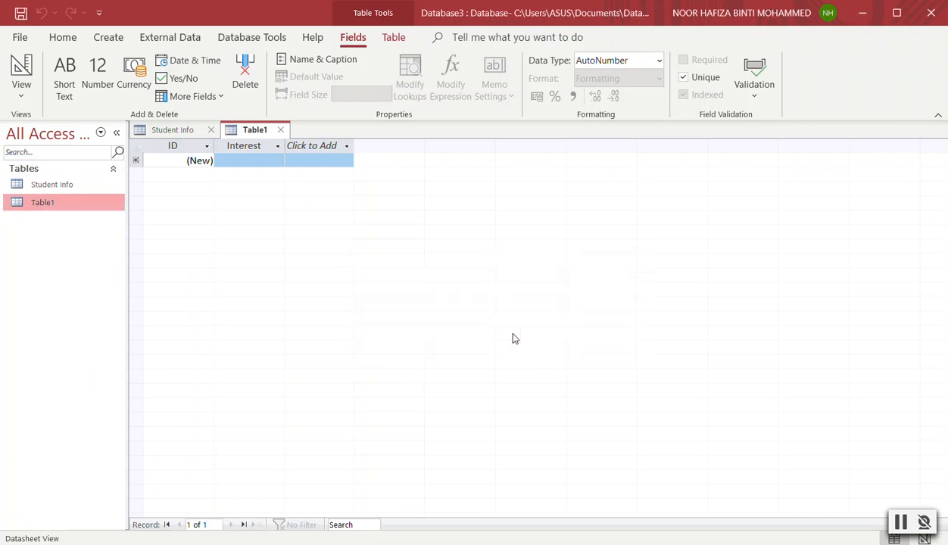
Close Table1, saving its design changes under the table name "Student Interest"
{"action": "left_click", "coordinate": [280, 130]}
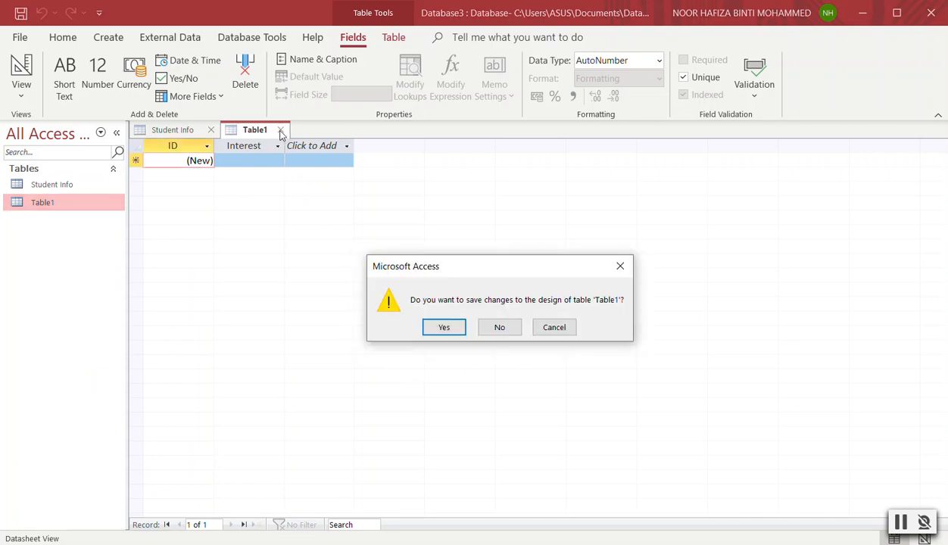
{"action": "left_click", "coordinate": [444, 327]}
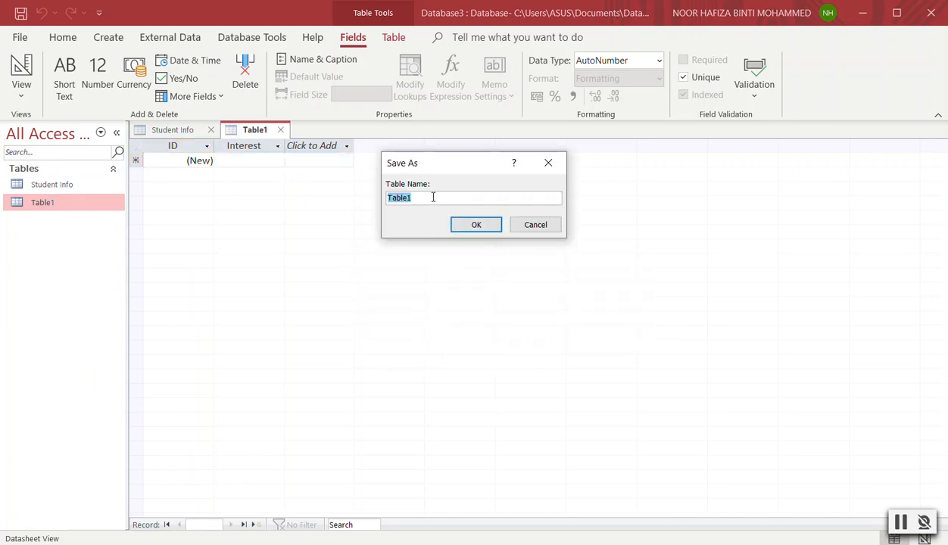
{"action": "type", "text": "Student Interest"}
{"action": "left_click", "coordinate": [480, 225]}
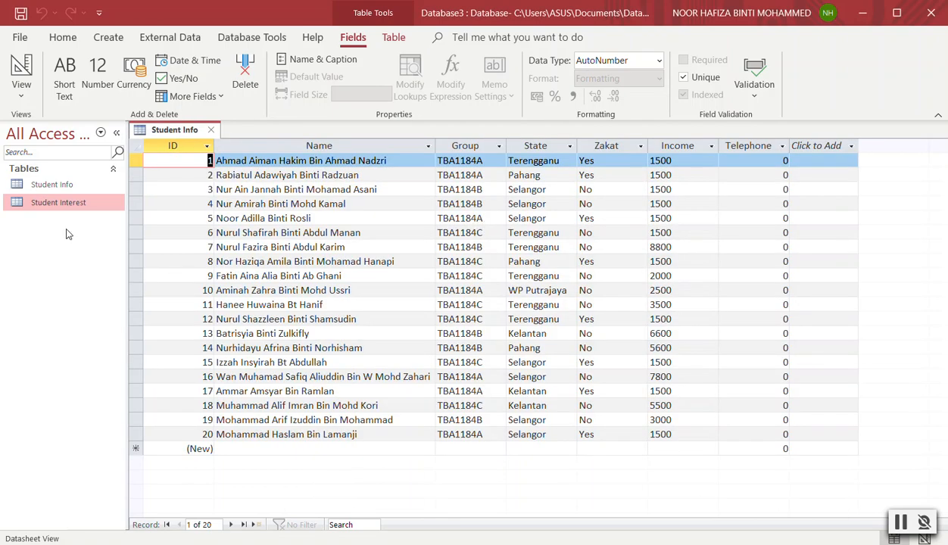
Review the Student Info table's fields and descriptions in Design View and return to Datasheet View
{"action": "left_click", "coordinate": [62, 187]}
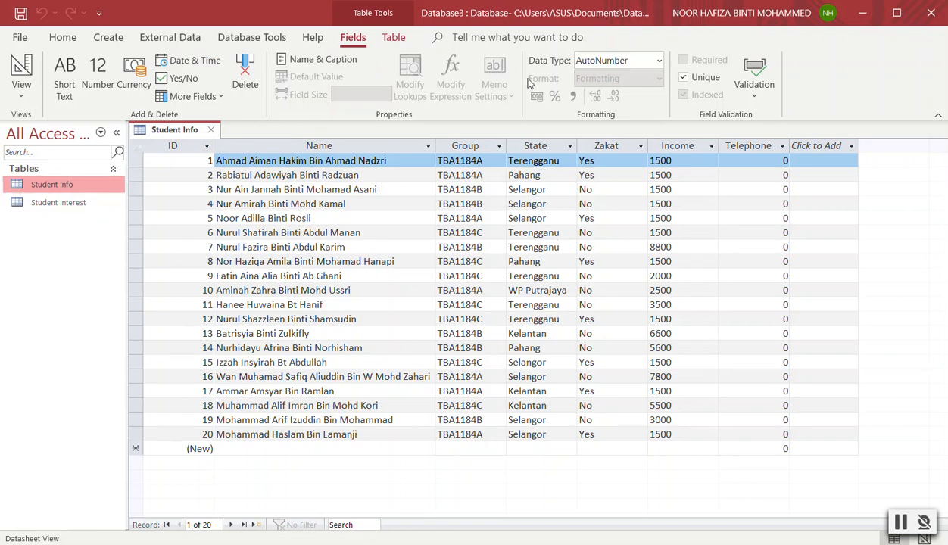
{"action": "left_click", "coordinate": [20, 95]}
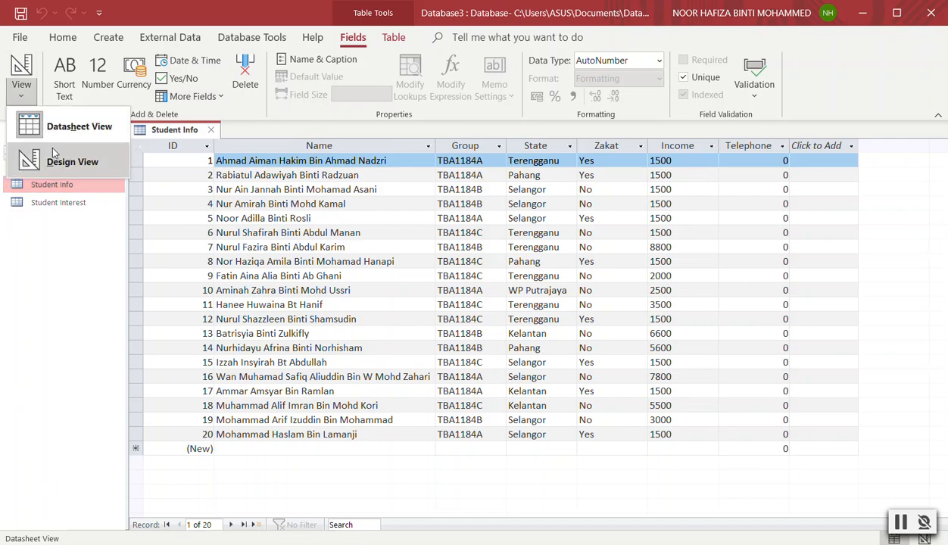
{"action": "left_click", "coordinate": [72, 162]}
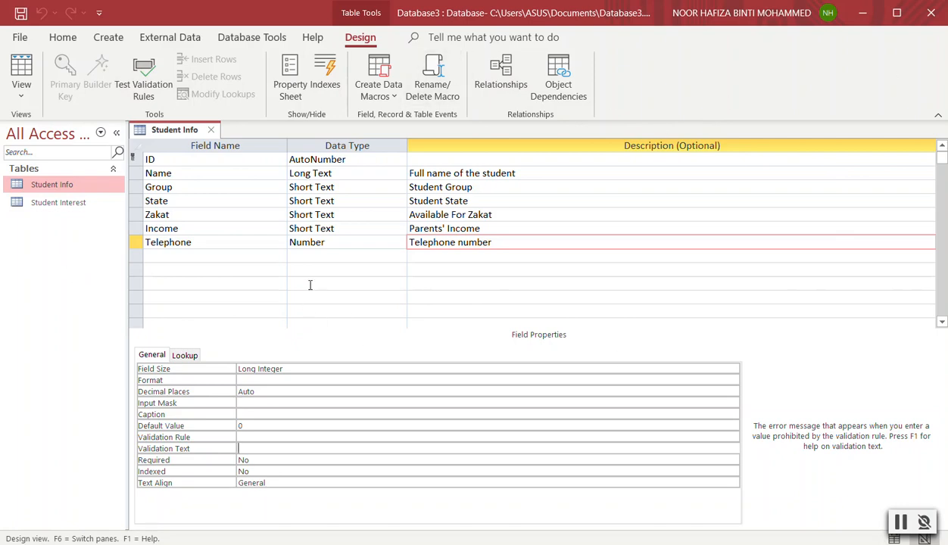
{"action": "left_click", "coordinate": [22, 89]}
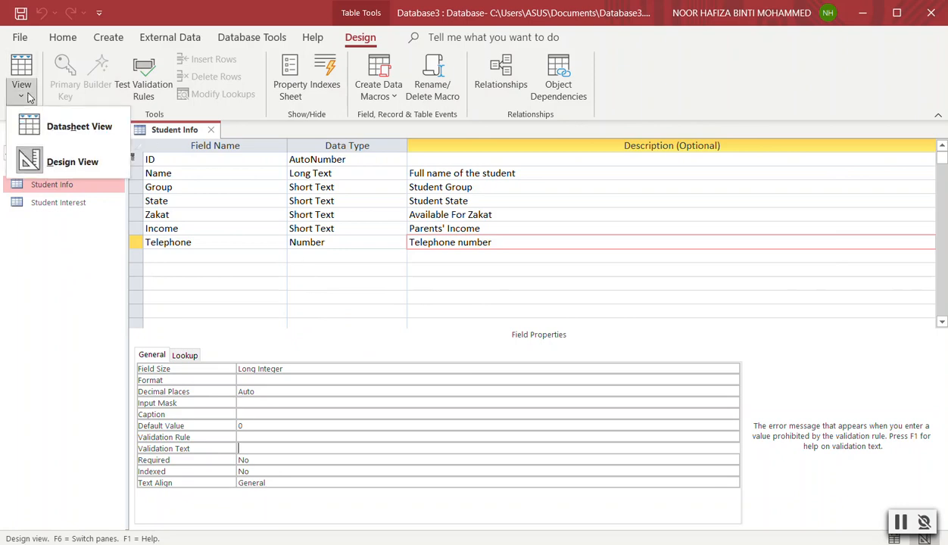
{"action": "left_click", "coordinate": [56, 124]}
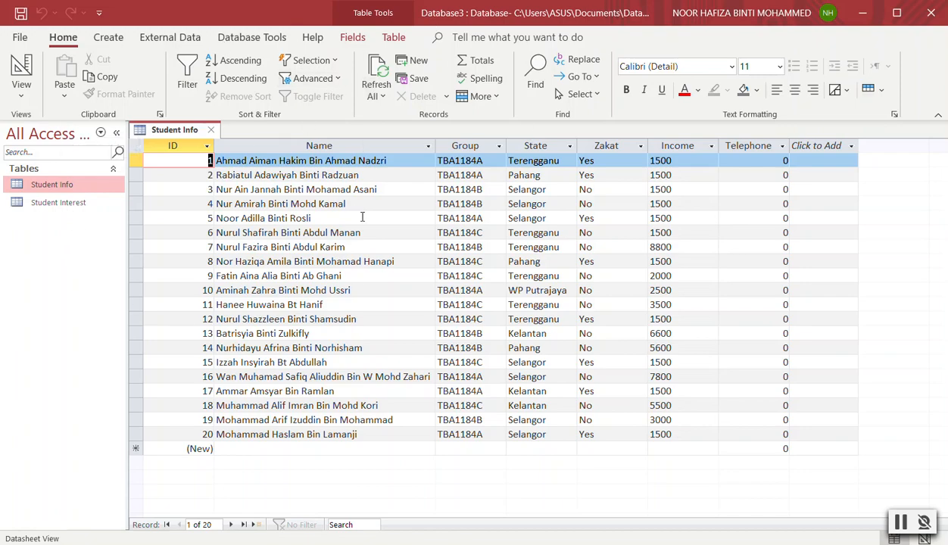
Create a form based on the Student Info table
{"action": "left_click", "coordinate": [108, 38]}
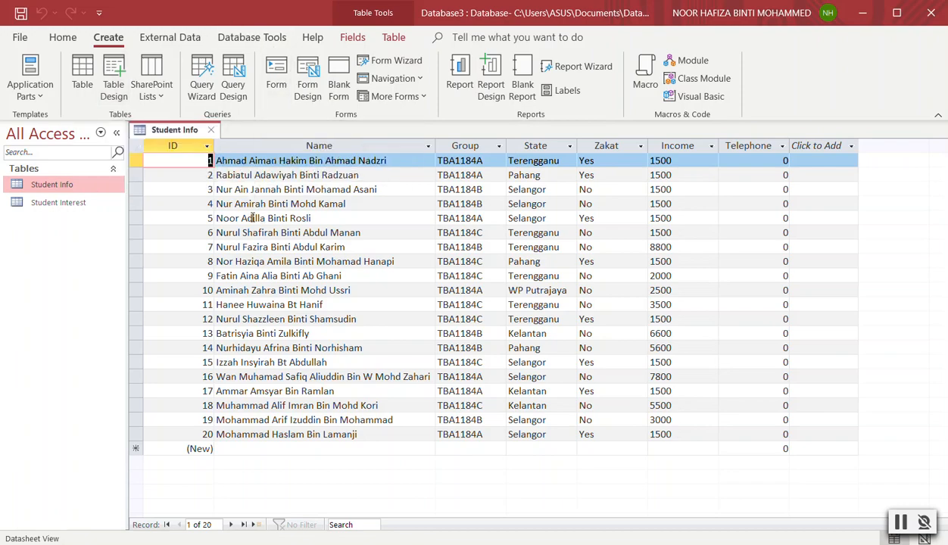
{"action": "left_click", "coordinate": [86, 204]}
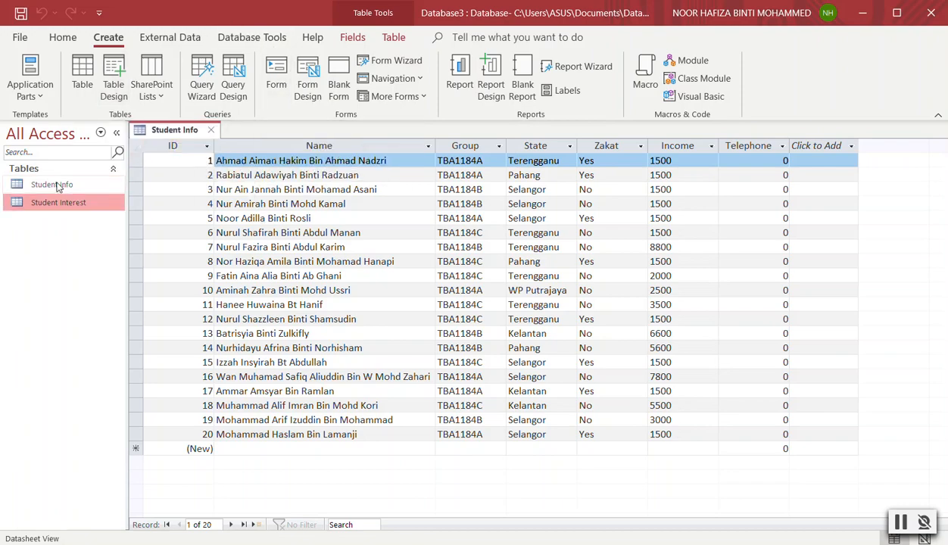
{"action": "left_click", "coordinate": [58, 187]}
{"action": "double_click", "coordinate": [67, 203]}
{"action": "left_click", "coordinate": [314, 129]}
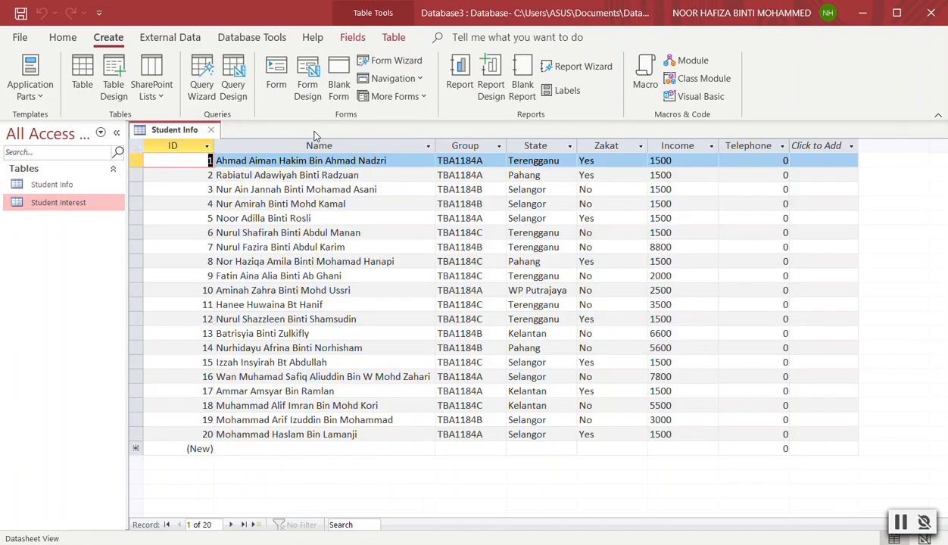
{"action": "left_click", "coordinate": [70, 187]}
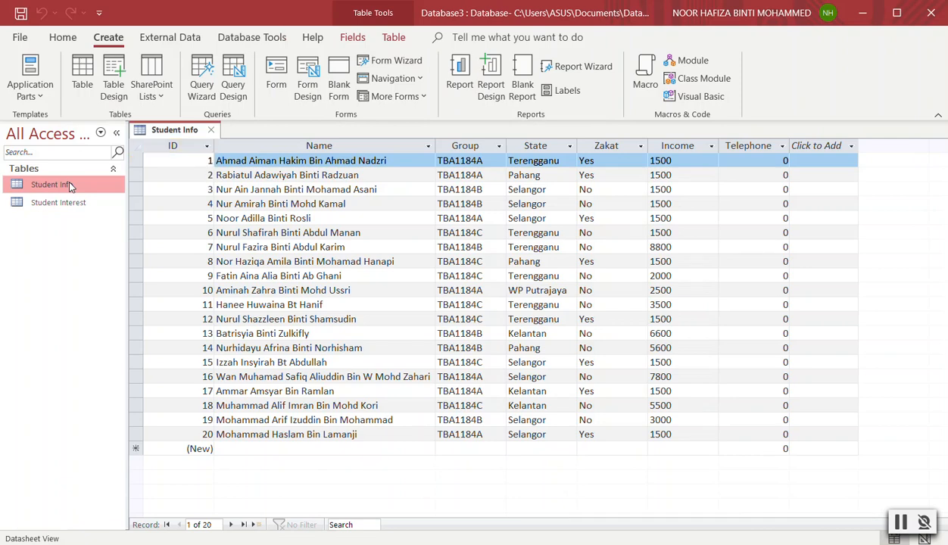
{"action": "double_click", "coordinate": [70, 186]}
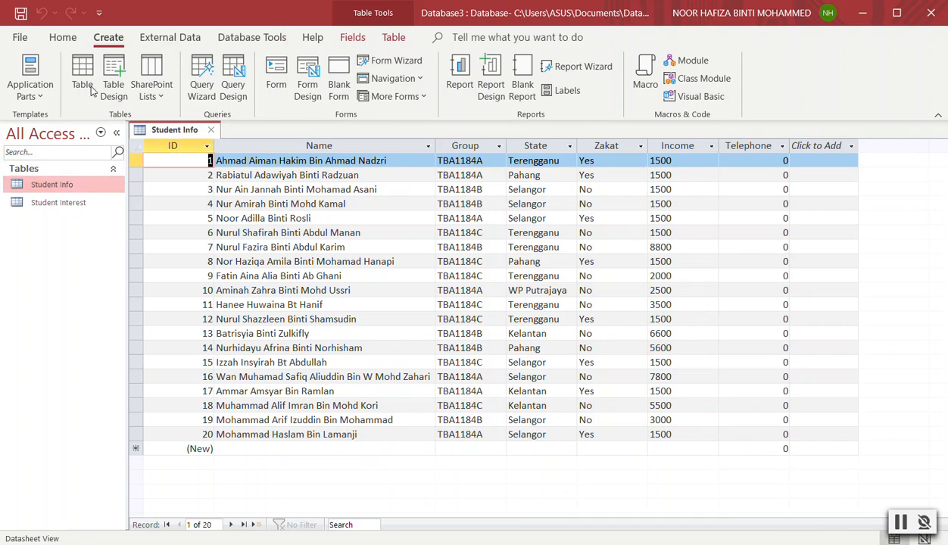
{"action": "left_click", "coordinate": [276, 73]}
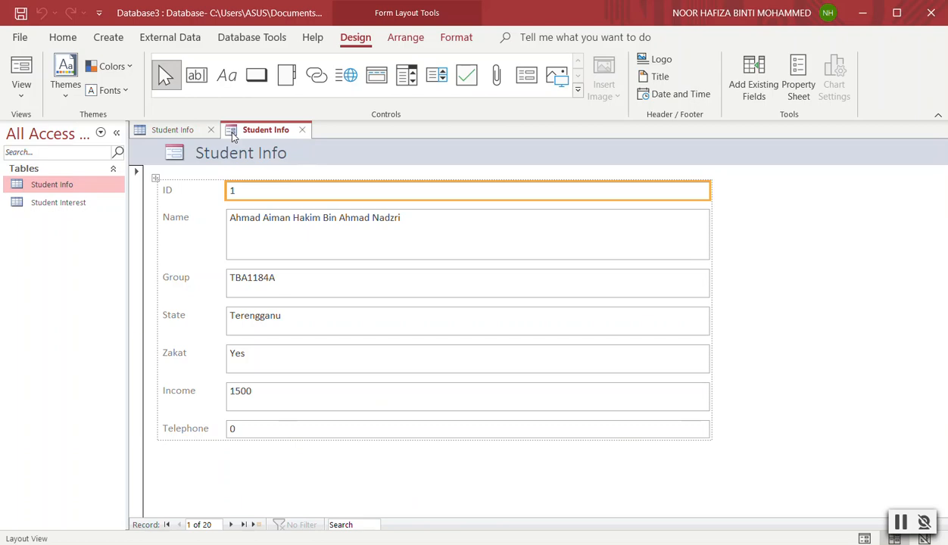
{"action": "left_click", "coordinate": [76, 41]}
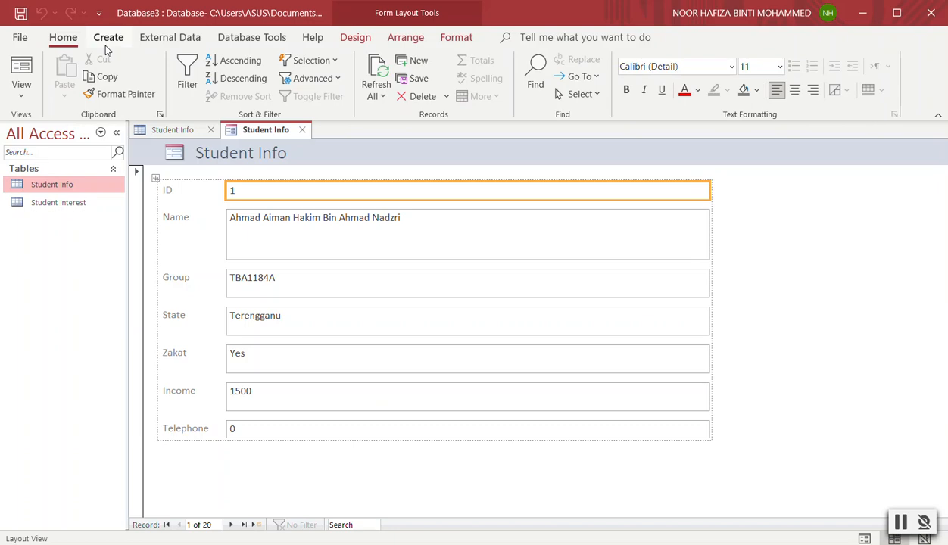
{"action": "left_click", "coordinate": [111, 42]}
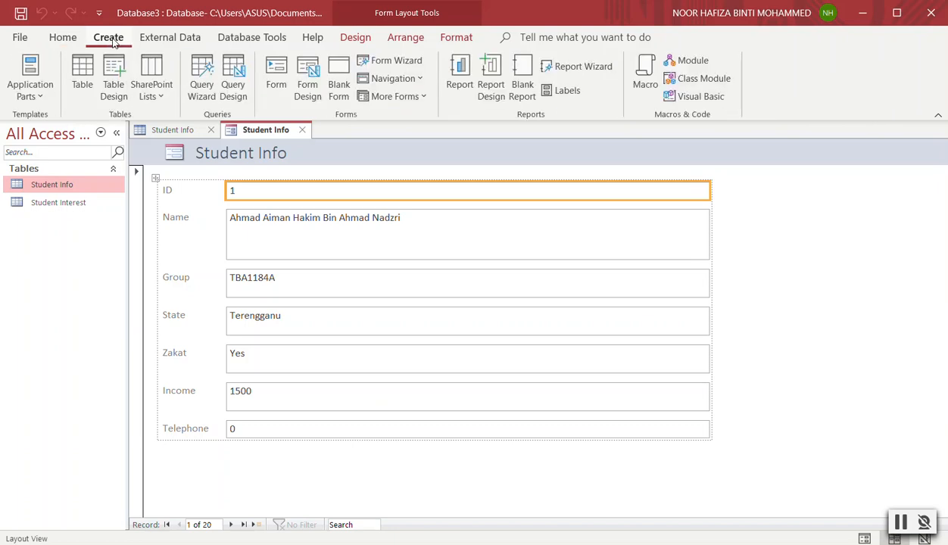
{"action": "left_click", "coordinate": [196, 76]}
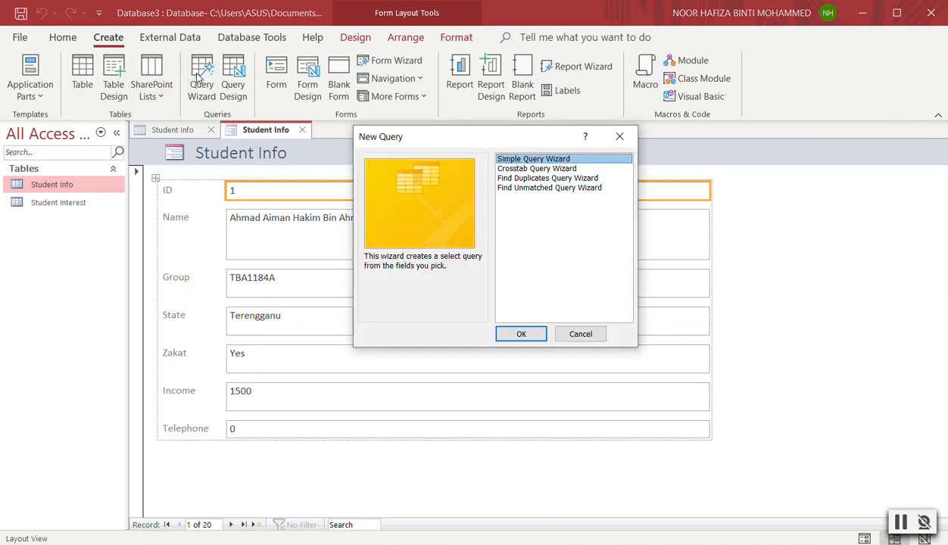
{"action": "left_click", "coordinate": [515, 335]}
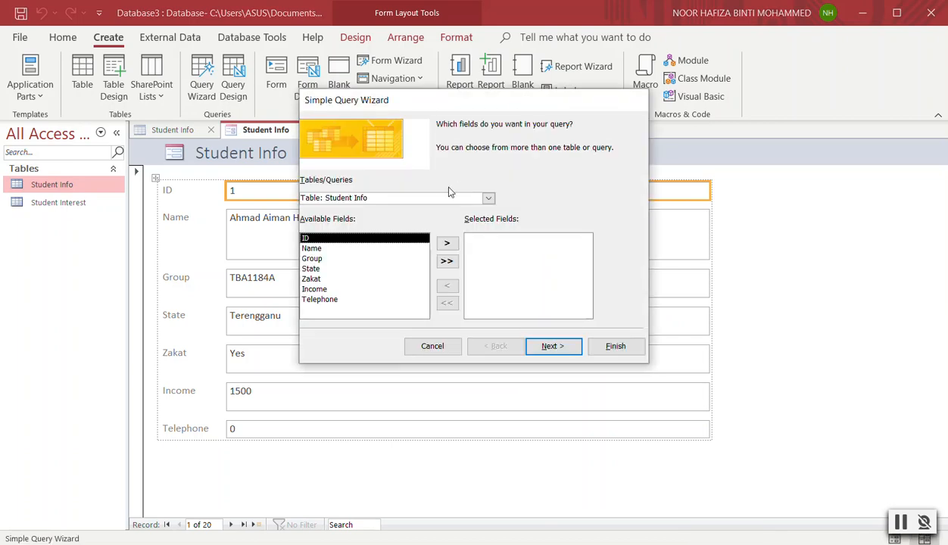
{"action": "left_click", "coordinate": [446, 243]}
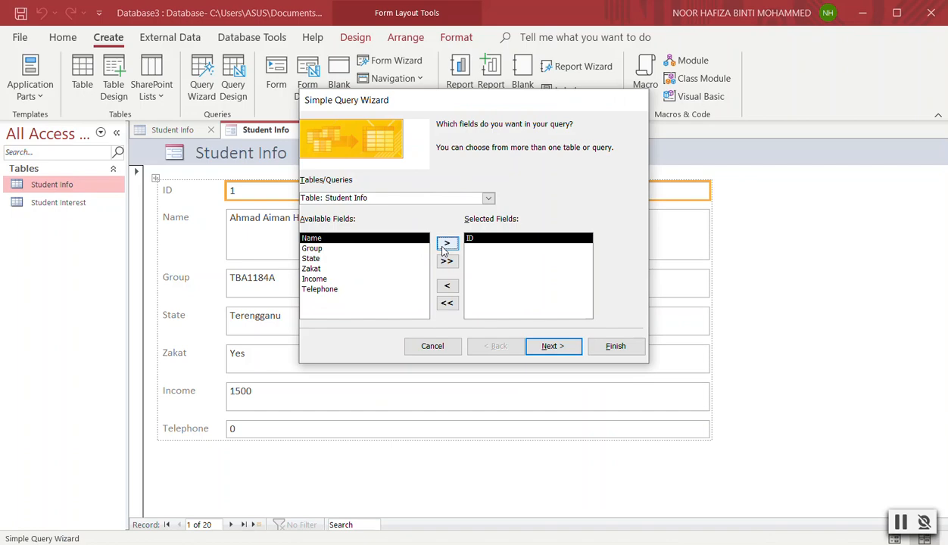
{"action": "left_click", "coordinate": [446, 243]}
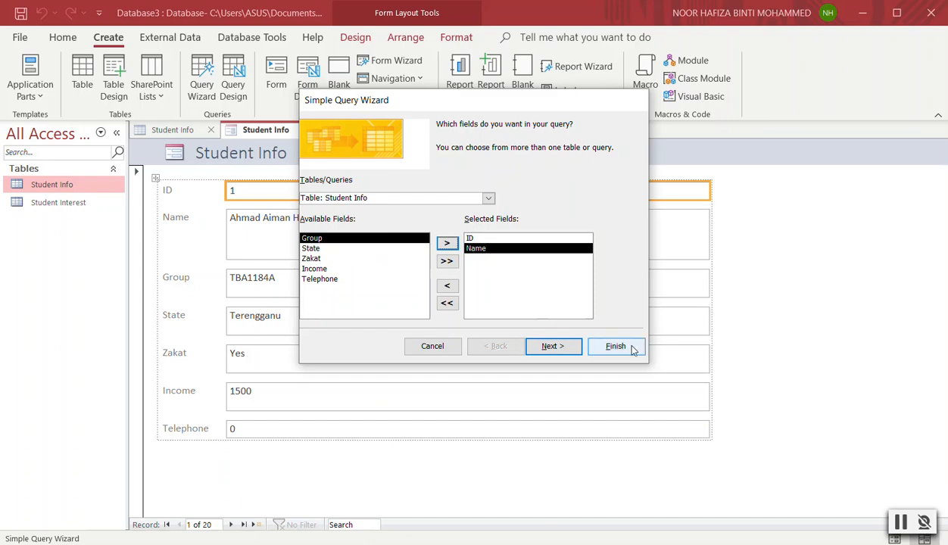
{"action": "left_click", "coordinate": [433, 348]}
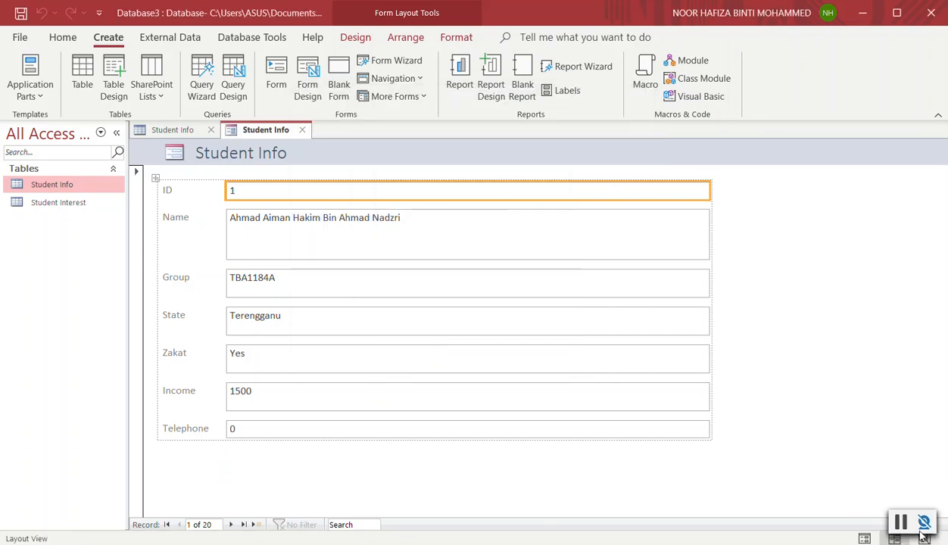
Start a simple query on the Student Info table that includes the fields ID, Name and Group
{"action": "left_click", "coordinate": [199, 83]}
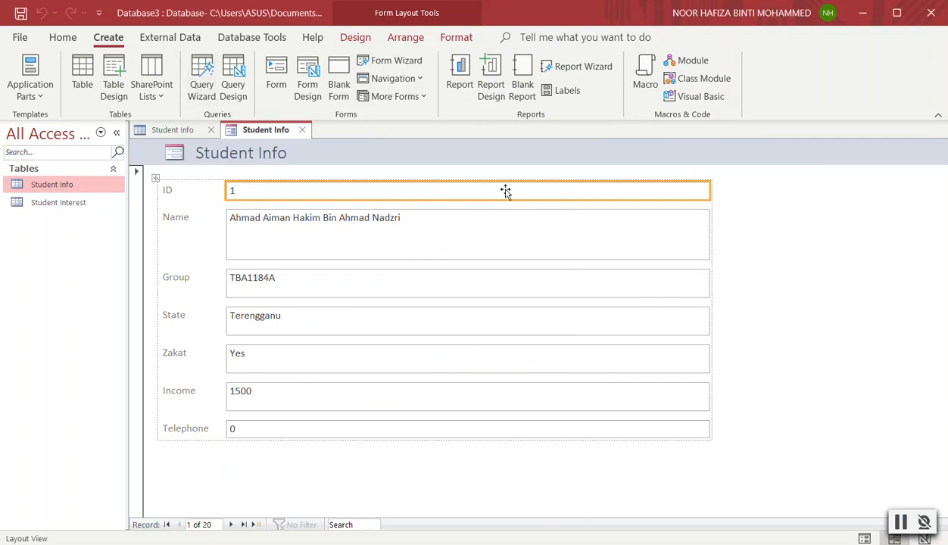
{"action": "left_click", "coordinate": [201, 76]}
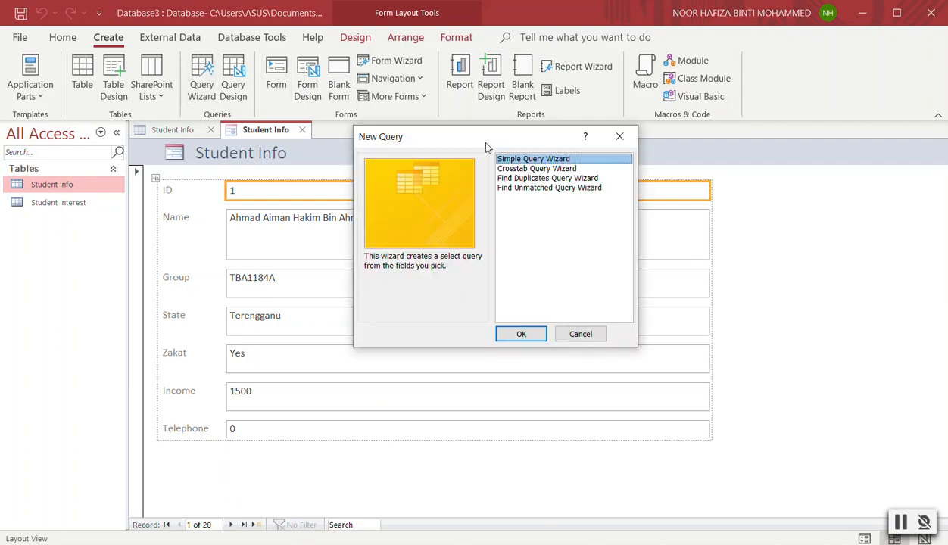
{"action": "left_click", "coordinate": [534, 331]}
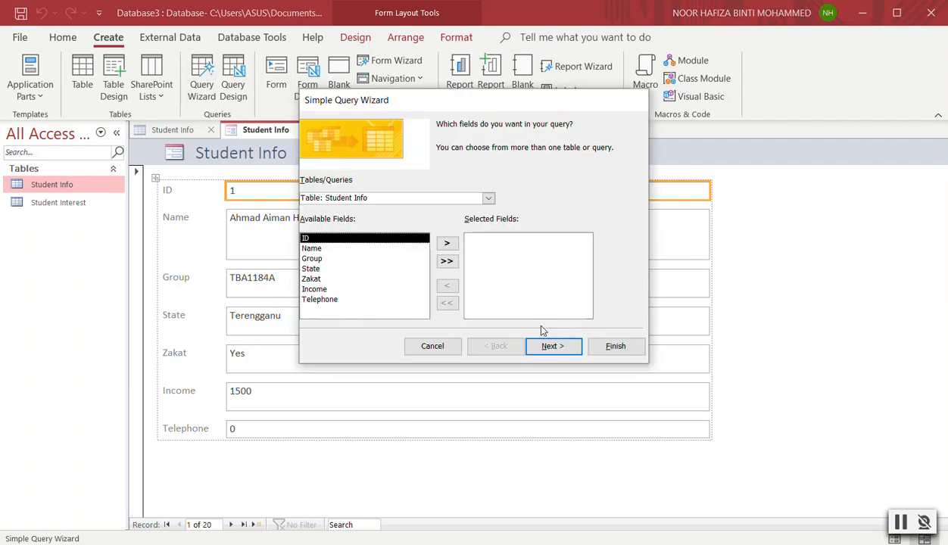
{"action": "left_click", "coordinate": [446, 249]}
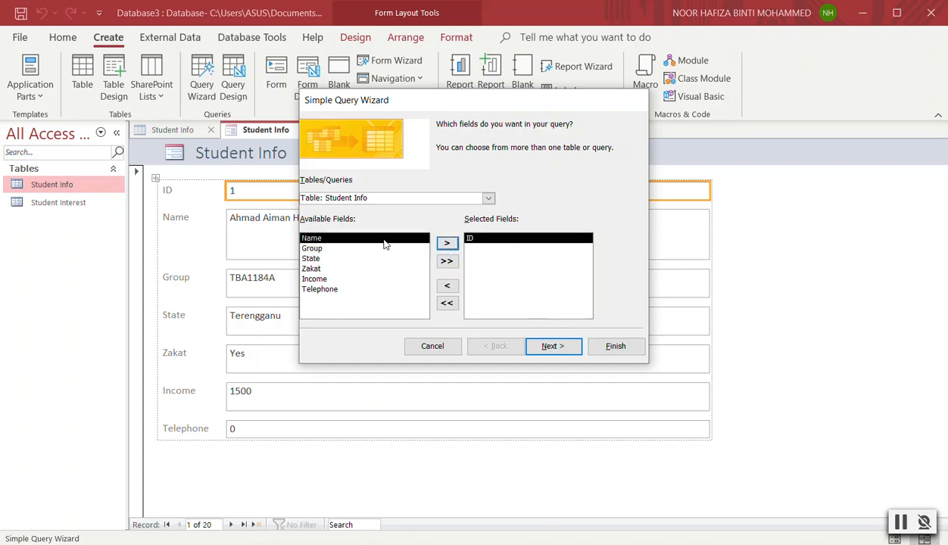
{"action": "left_click", "coordinate": [447, 246]}
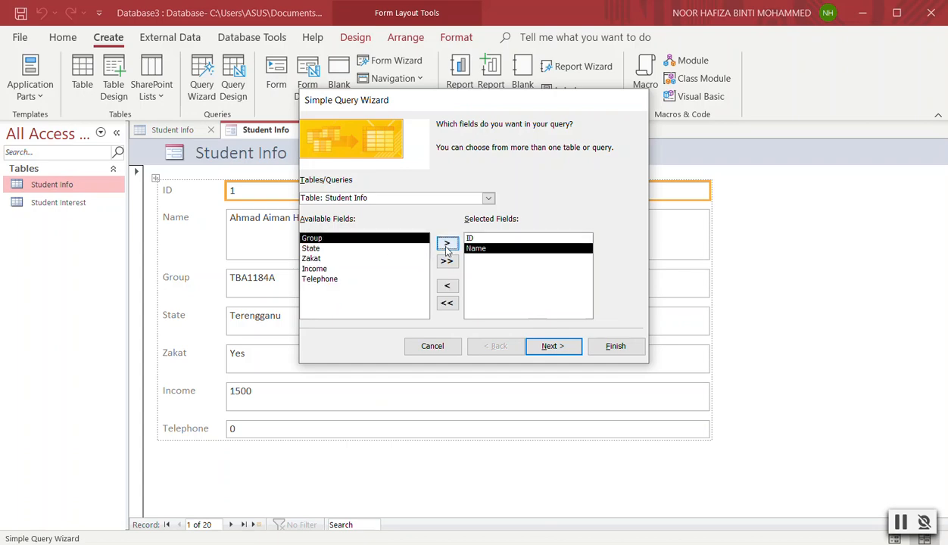
{"action": "left_click", "coordinate": [446, 246]}
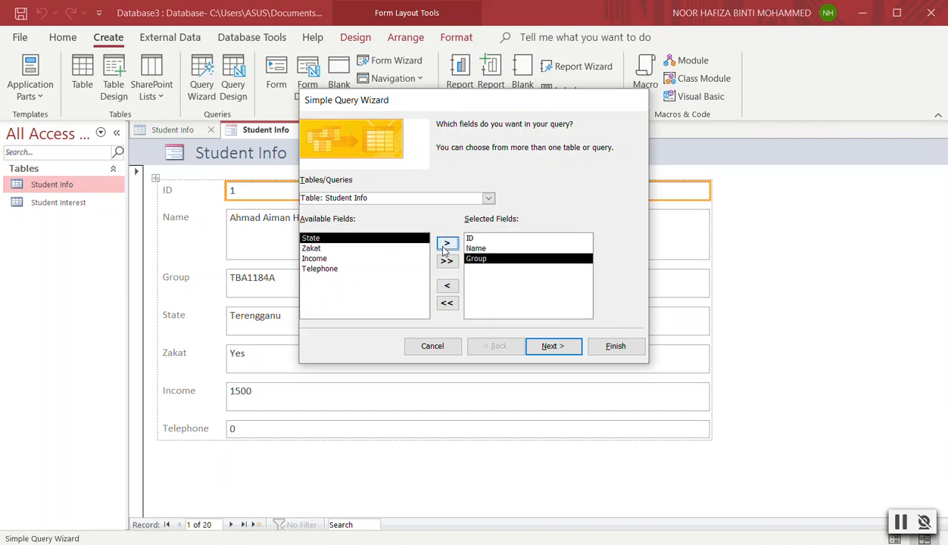
{"action": "left_click", "coordinate": [552, 346]}
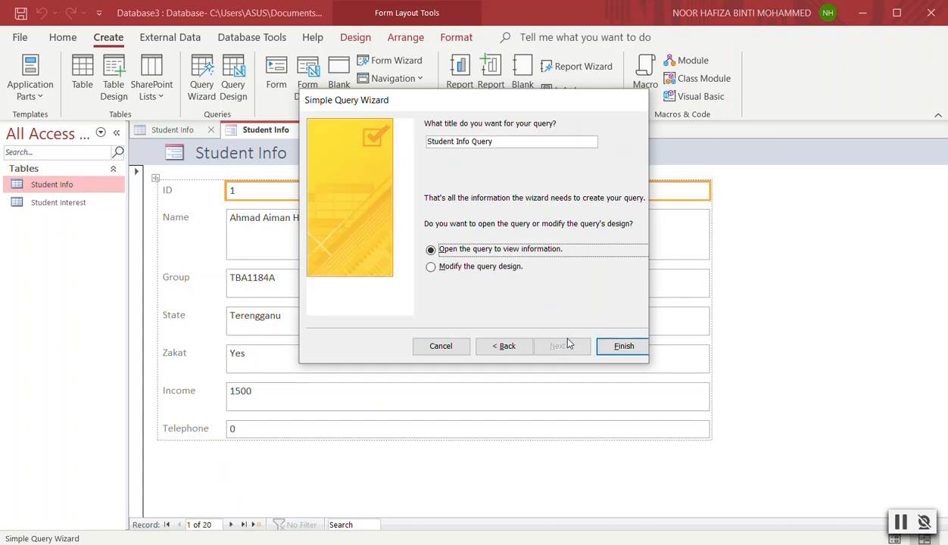
Title the query "Query Student Info" and finish it, opening it to view its information
{"action": "left_click", "coordinate": [501, 141]}
{"action": "left_click_drag", "start_coordinate": [501, 141], "coordinate": [361, 136]}
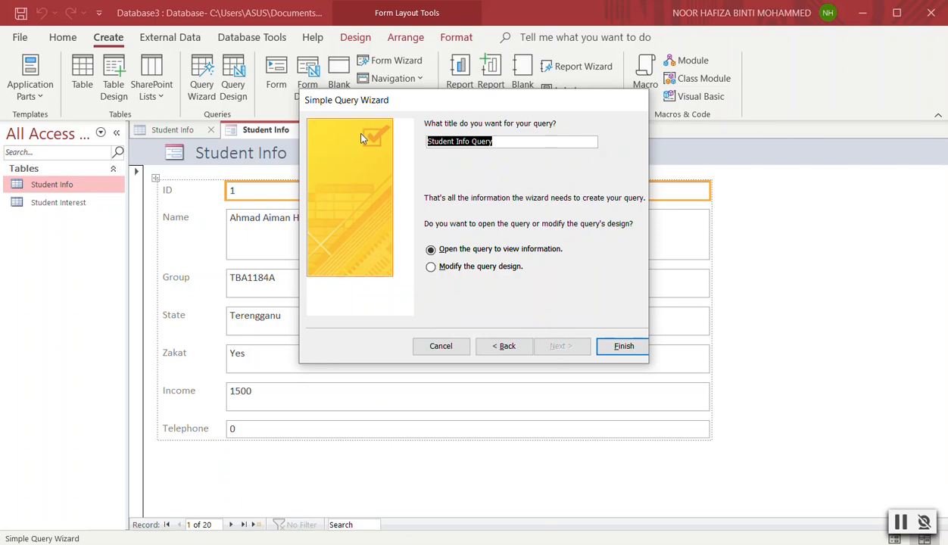
{"action": "type", "text": "Qu"}
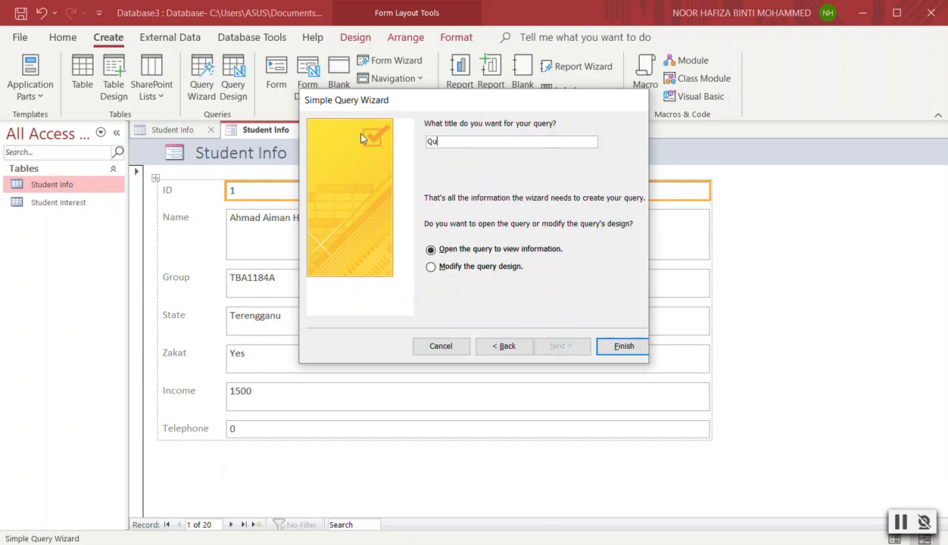
{"action": "type", "text": "ery Student Info"}
{"action": "left_click", "coordinate": [619, 345]}
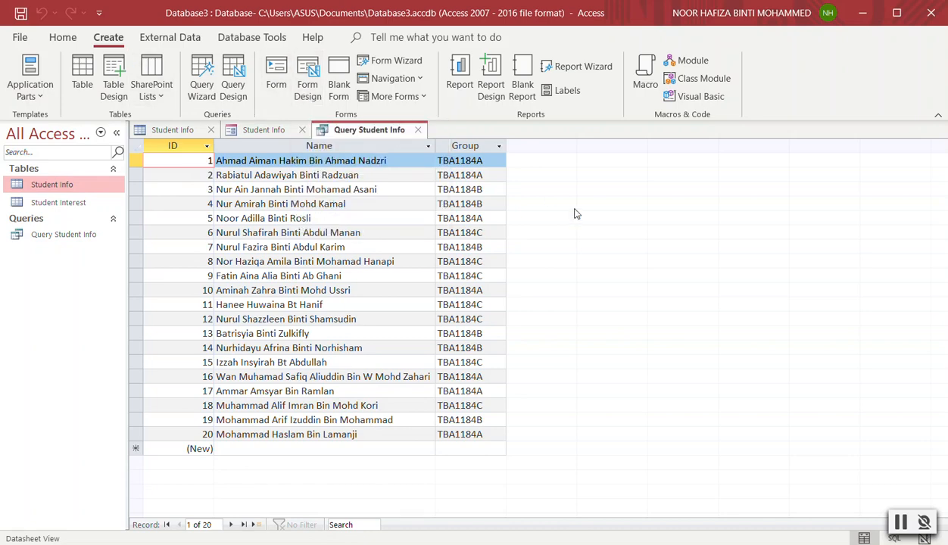
Review the design of Query Student Info in Design View and return to Datasheet View
{"action": "left_click", "coordinate": [900, 521]}
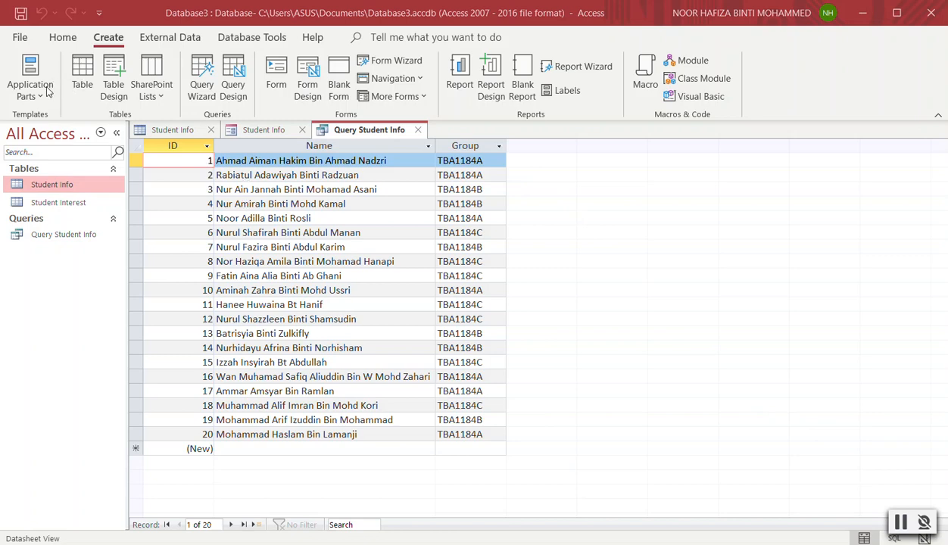
{"action": "left_click", "coordinate": [62, 38]}
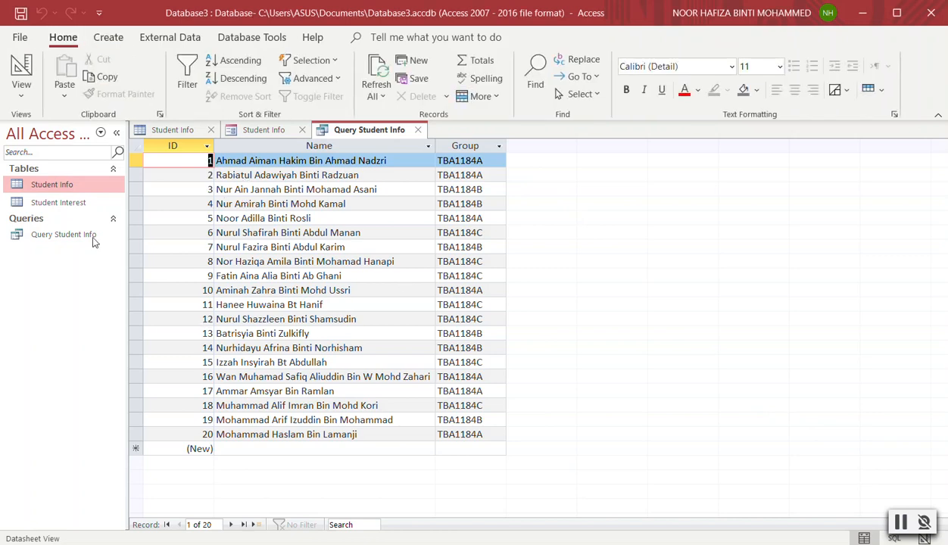
{"action": "left_click", "coordinate": [21, 89]}
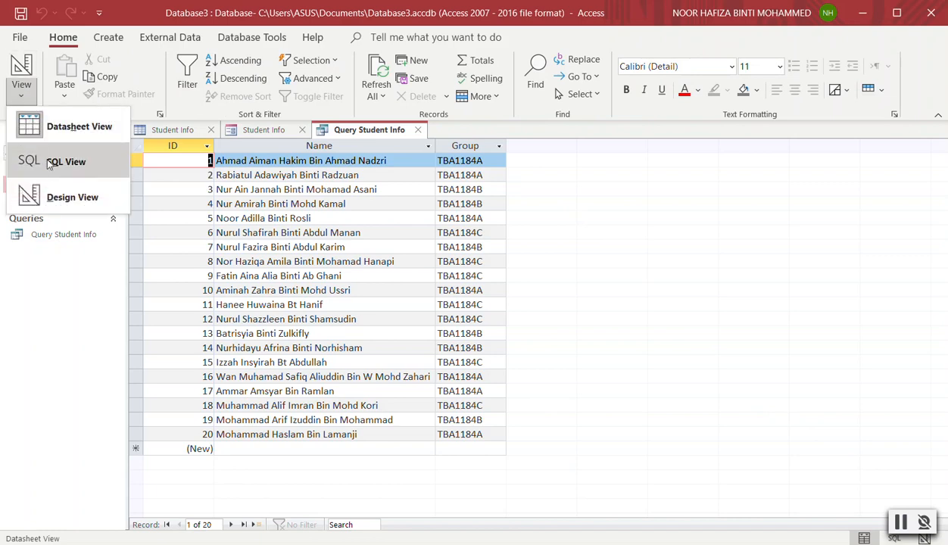
{"action": "left_click", "coordinate": [64, 198]}
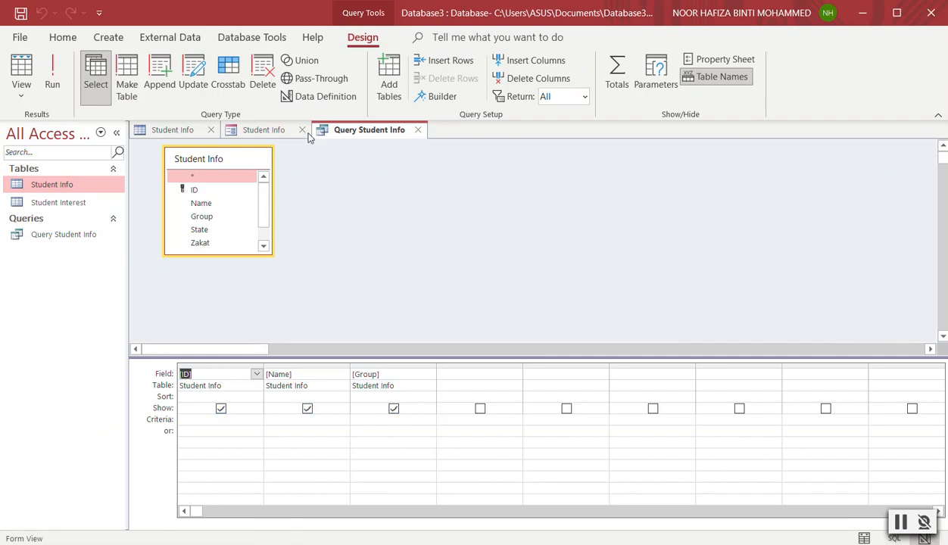
{"action": "left_click", "coordinate": [21, 94]}
{"action": "left_click", "coordinate": [49, 130]}
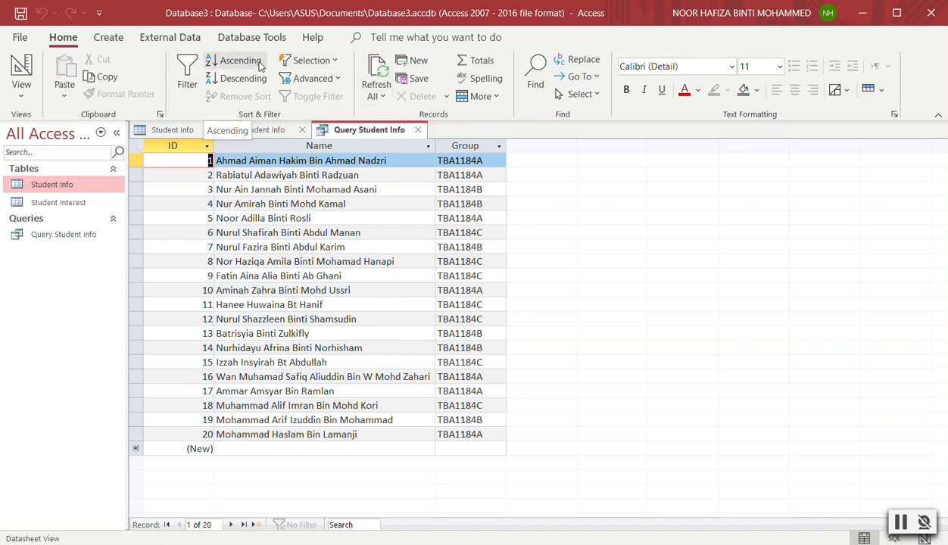
{"action": "left_click", "coordinate": [108, 37]}
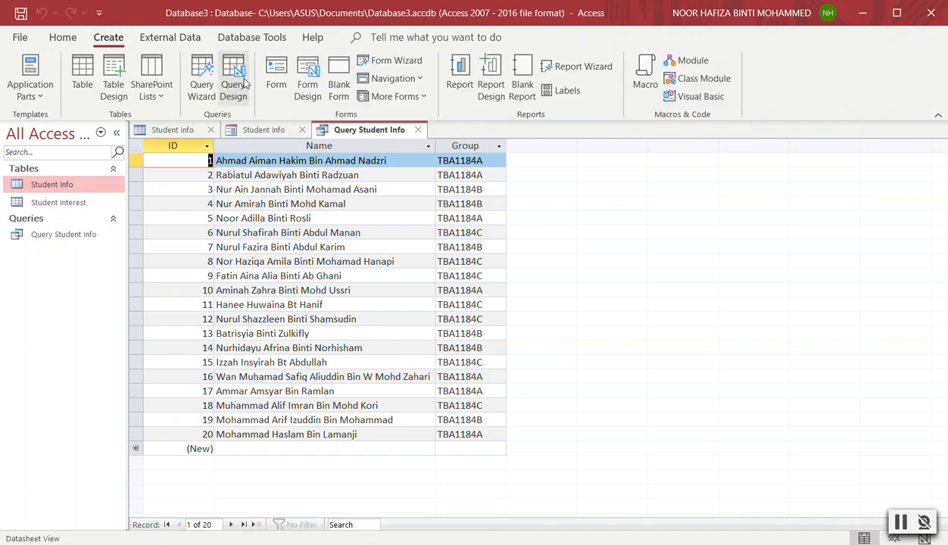
{"action": "left_click", "coordinate": [203, 90]}
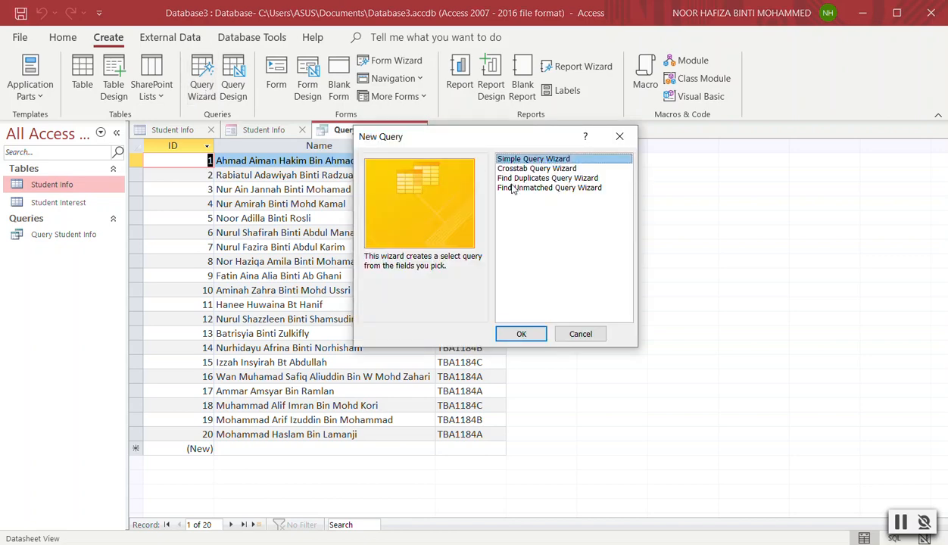
{"action": "left_click", "coordinate": [521, 334]}
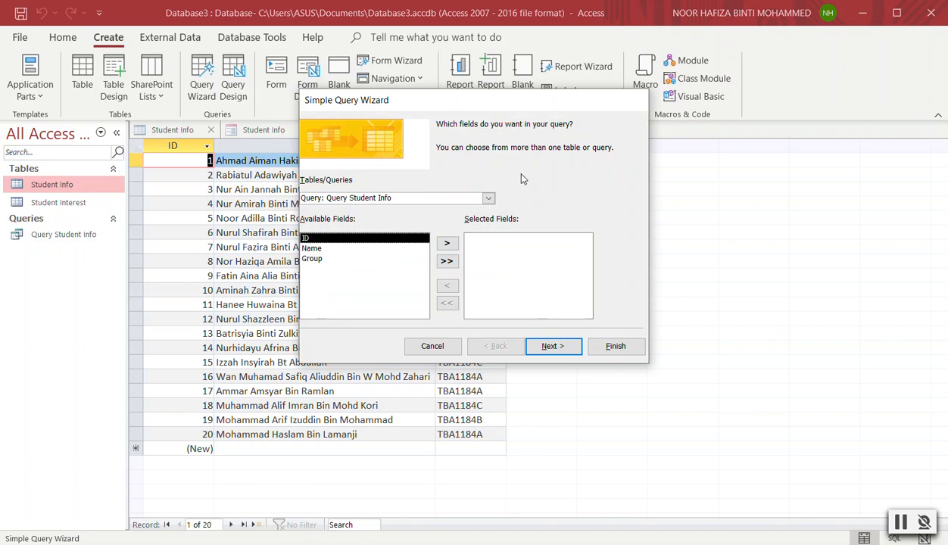
{"action": "left_click_drag", "start_coordinate": [537, 106], "coordinate": [650, 95]}
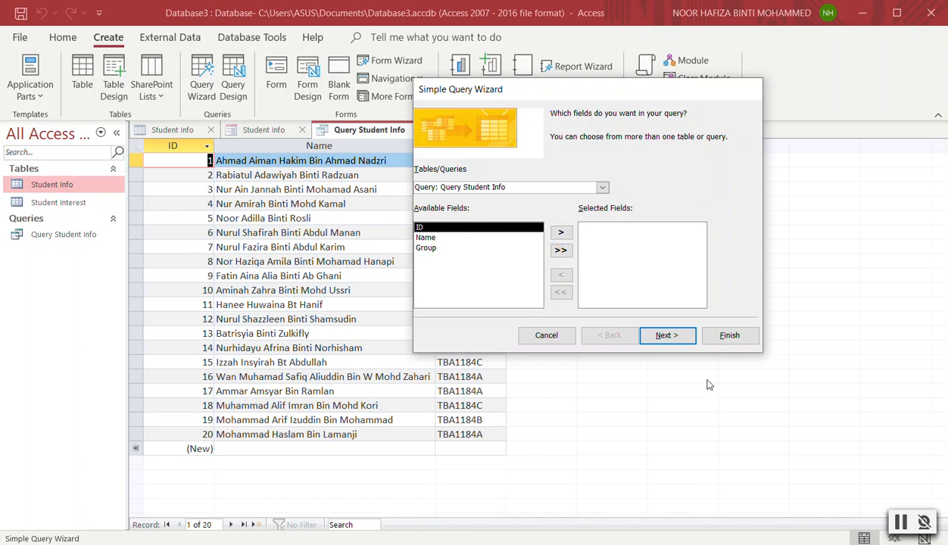
{"action": "left_click", "coordinate": [545, 334]}
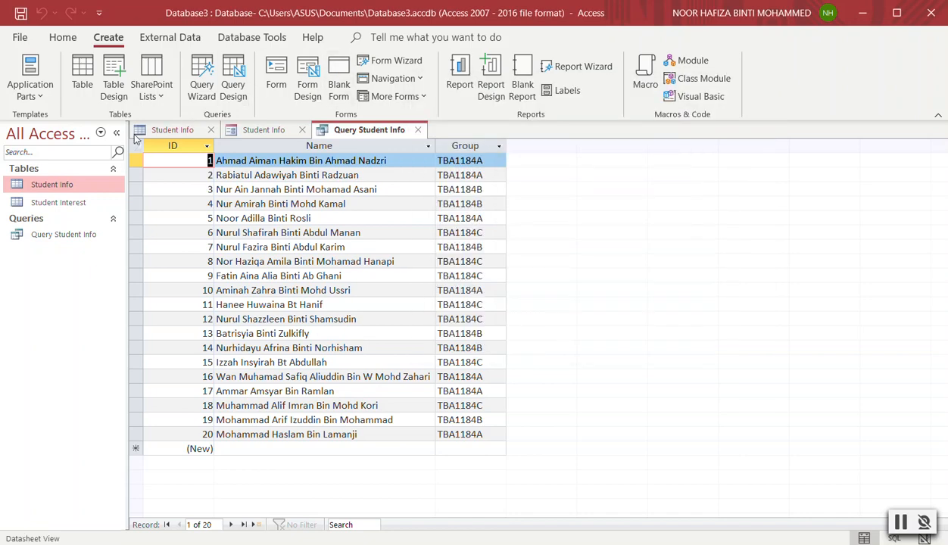
Start another simple query on the Student Info table with the fields ID, Name and State in that order
{"action": "left_click", "coordinate": [76, 188]}
{"action": "double_click", "coordinate": [74, 181]}
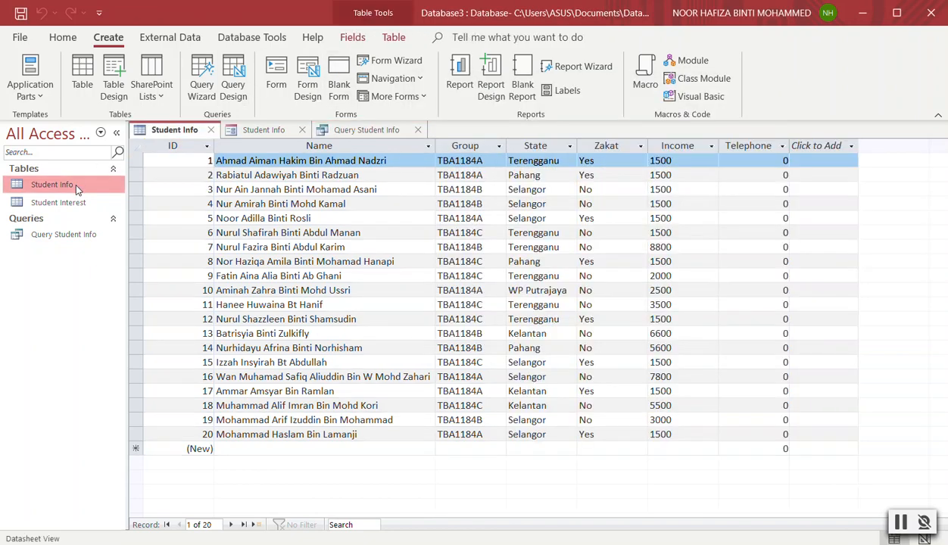
{"action": "left_click", "coordinate": [201, 90]}
{"action": "left_click", "coordinate": [522, 334]}
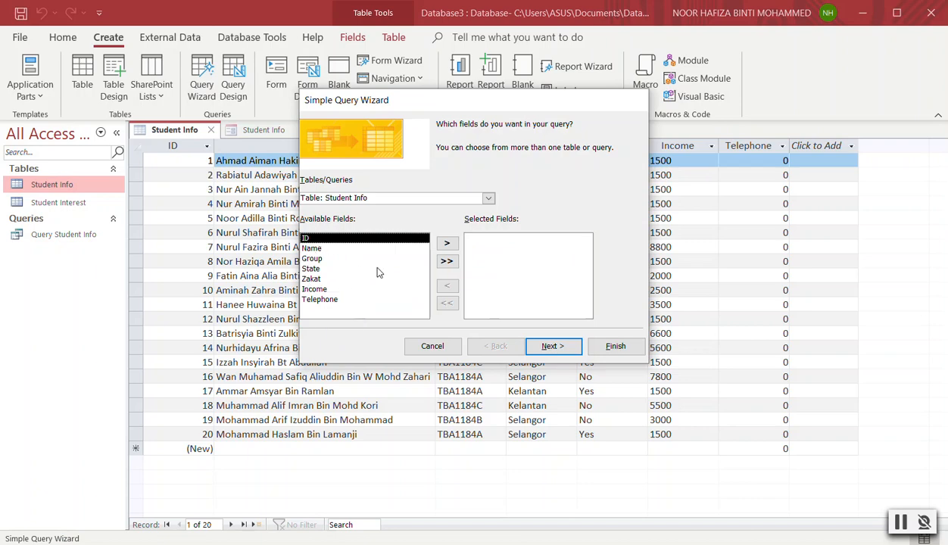
{"action": "left_click", "coordinate": [447, 243]}
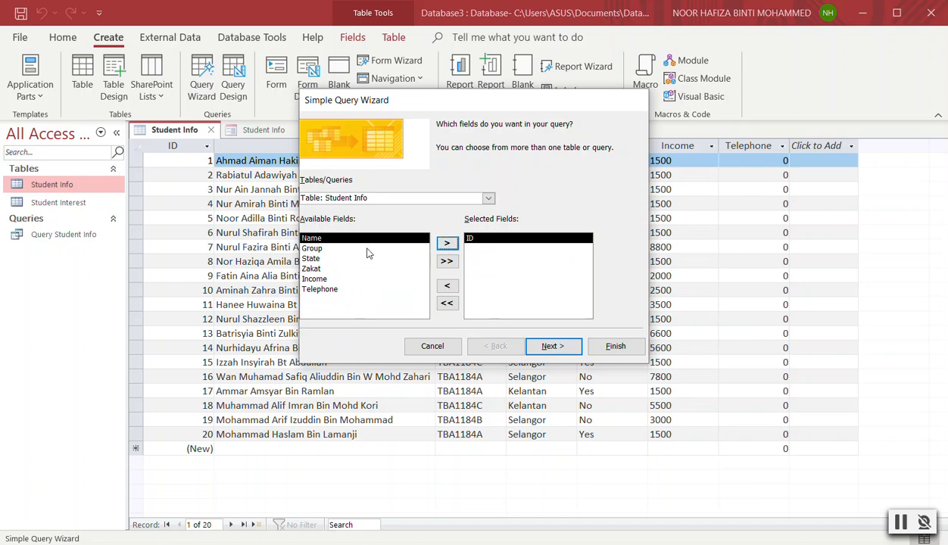
{"action": "left_click", "coordinate": [310, 260]}
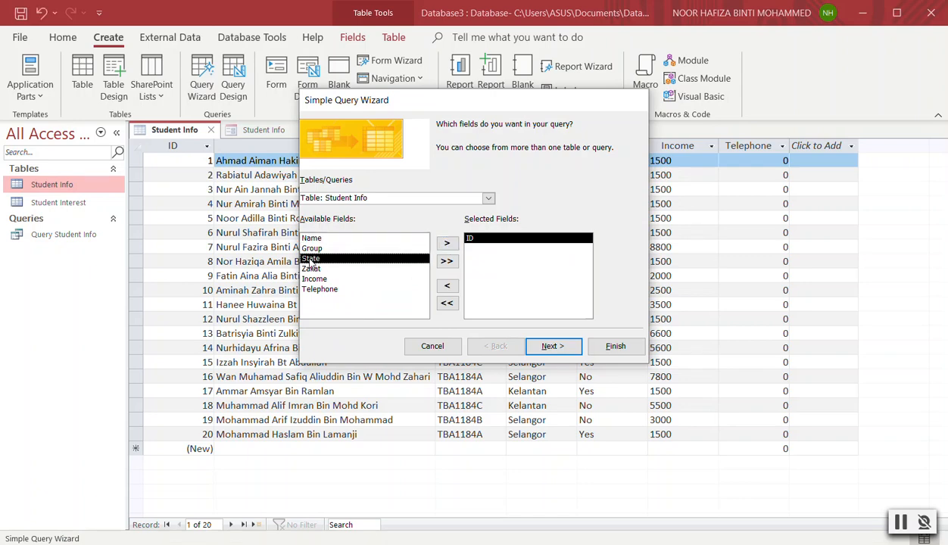
{"action": "left_click", "coordinate": [448, 246]}
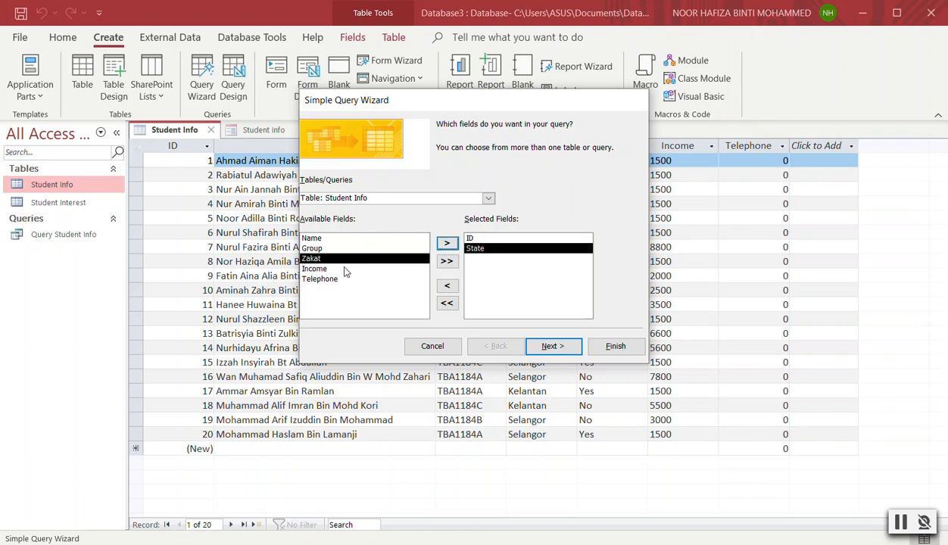
{"action": "left_click", "coordinate": [319, 238]}
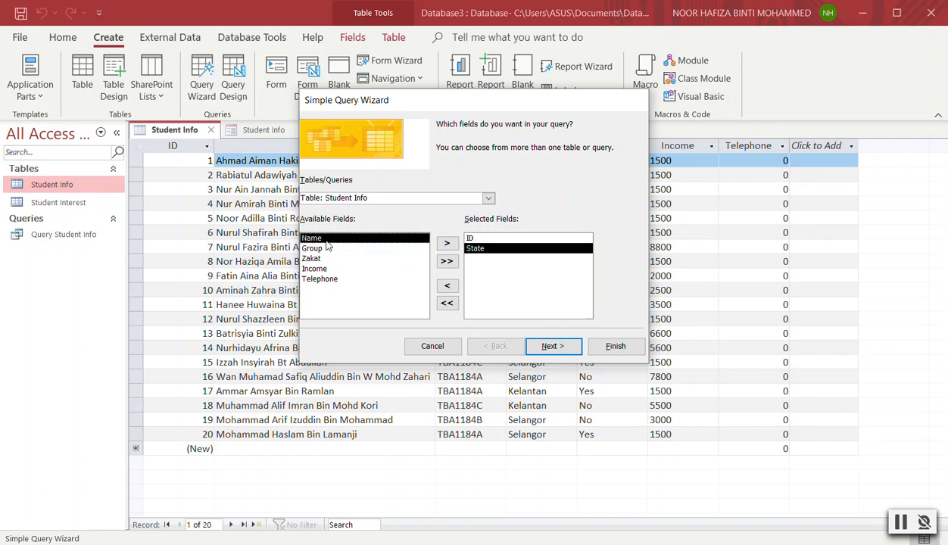
{"action": "left_click", "coordinate": [446, 245]}
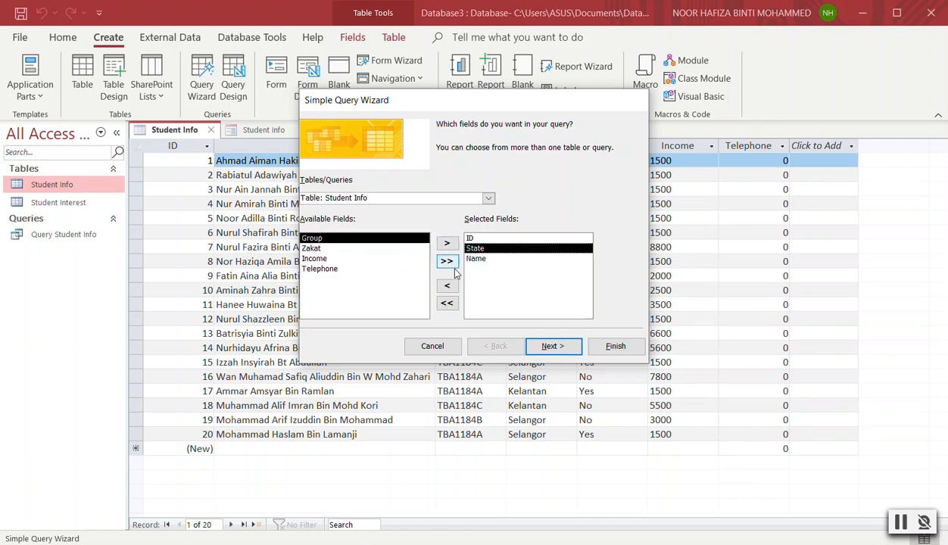
{"action": "left_click", "coordinate": [447, 286]}
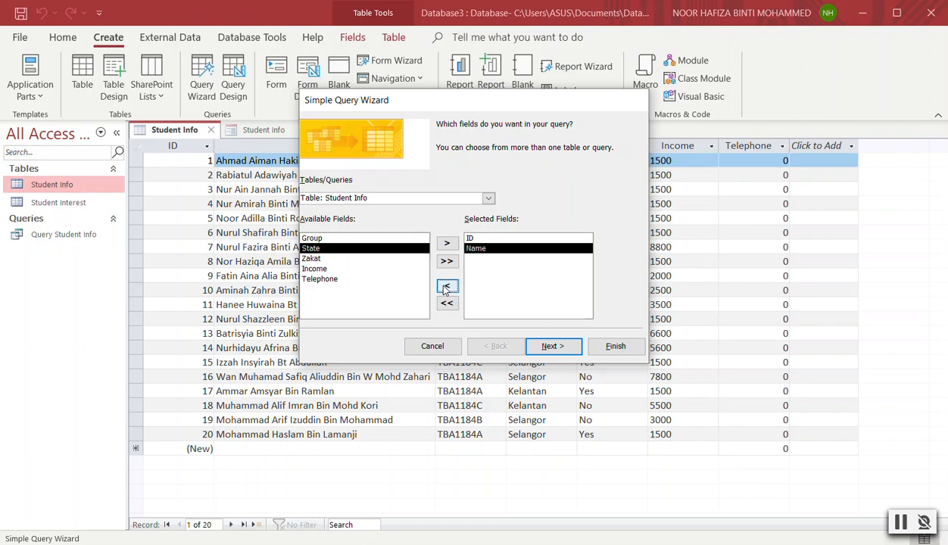
{"action": "left_click", "coordinate": [446, 244]}
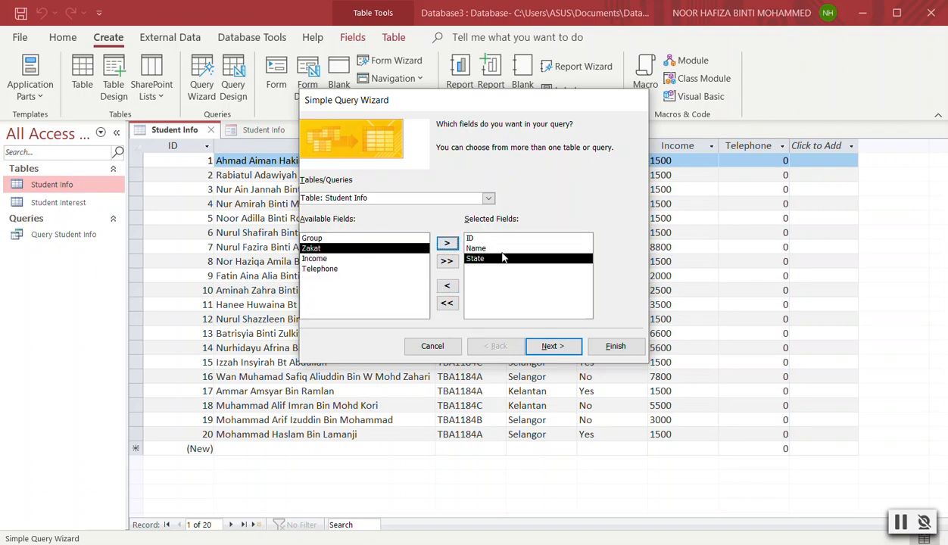
Finish the query under the title "Student Info Query" with the option to modify the query design
{"action": "left_click", "coordinate": [546, 346]}
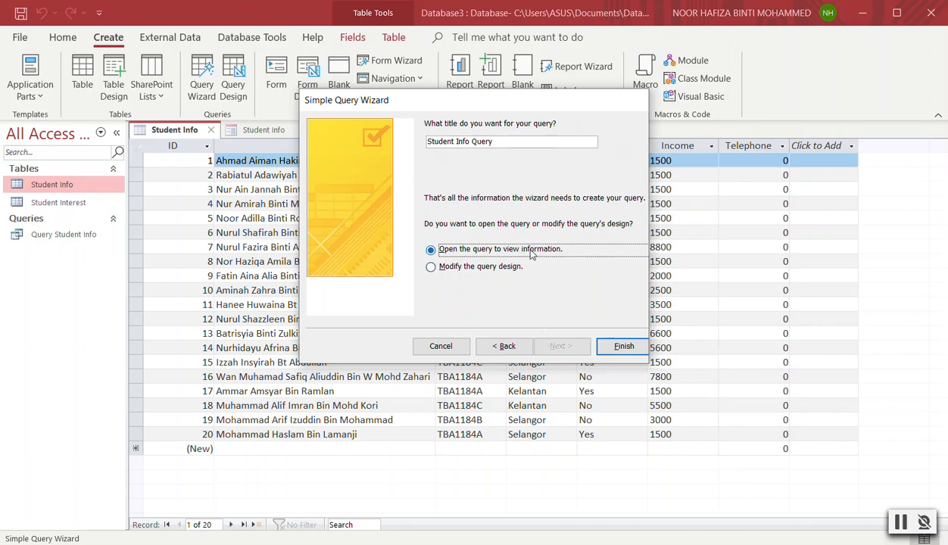
{"action": "left_click", "coordinate": [501, 267]}
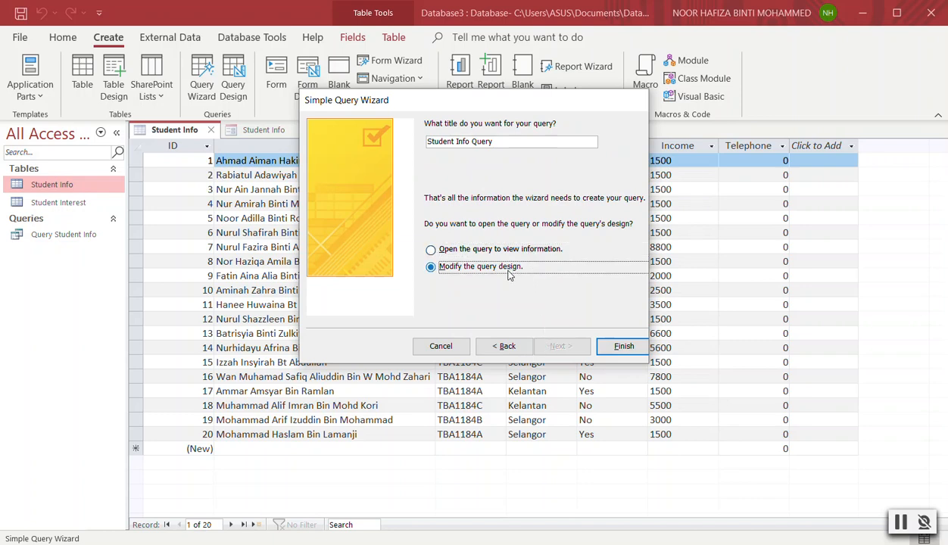
{"action": "left_click", "coordinate": [620, 352]}
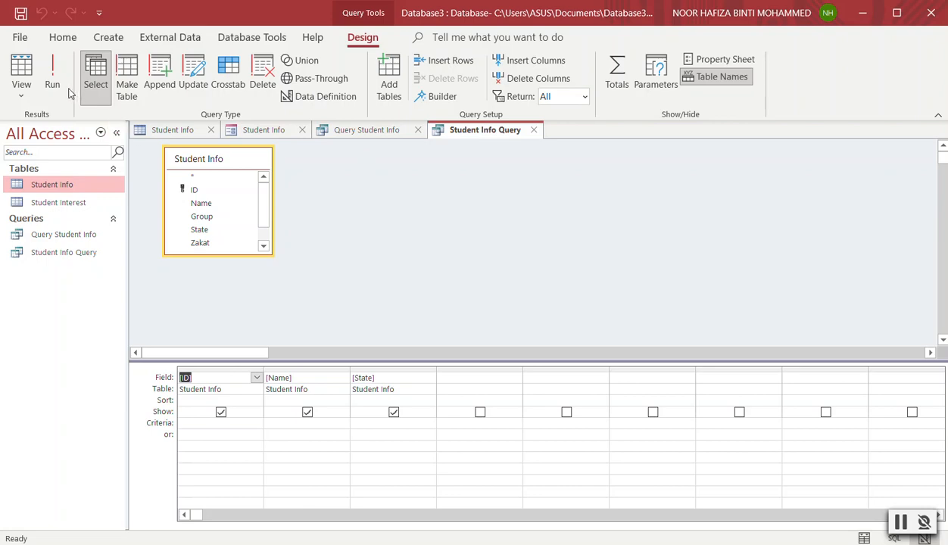
Show the records of Student Info Query in Datasheet View
{"action": "left_click", "coordinate": [27, 95]}
{"action": "left_click", "coordinate": [35, 124]}
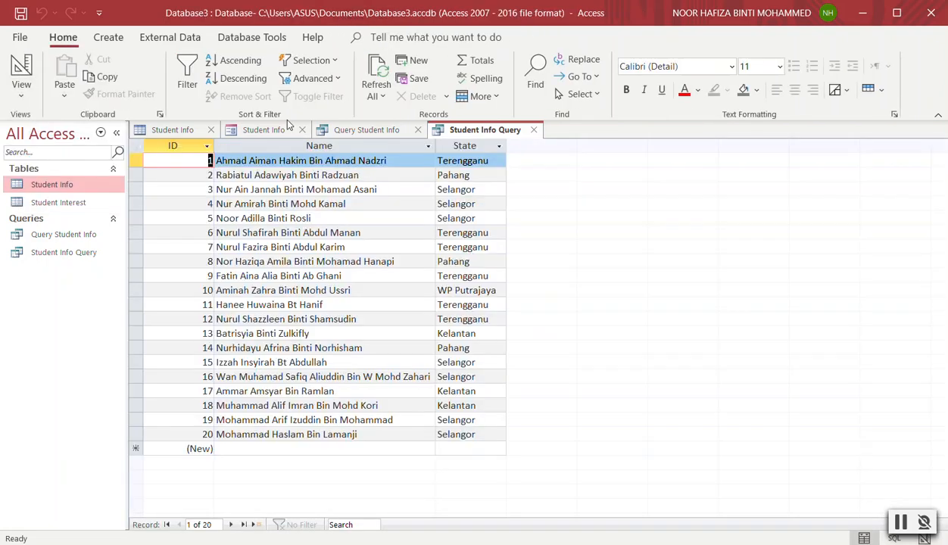
{"action": "right_click", "coordinate": [499, 134]}
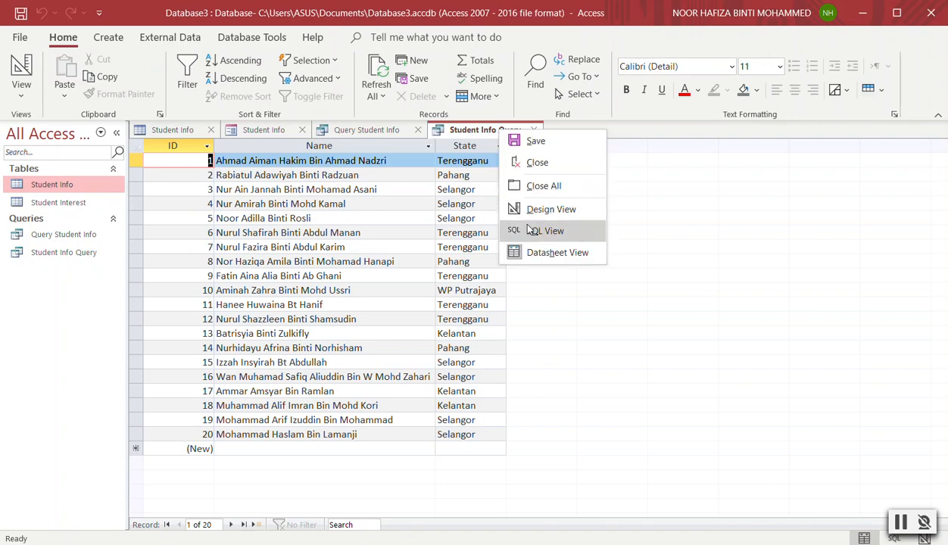
{"action": "left_click", "coordinate": [606, 288]}
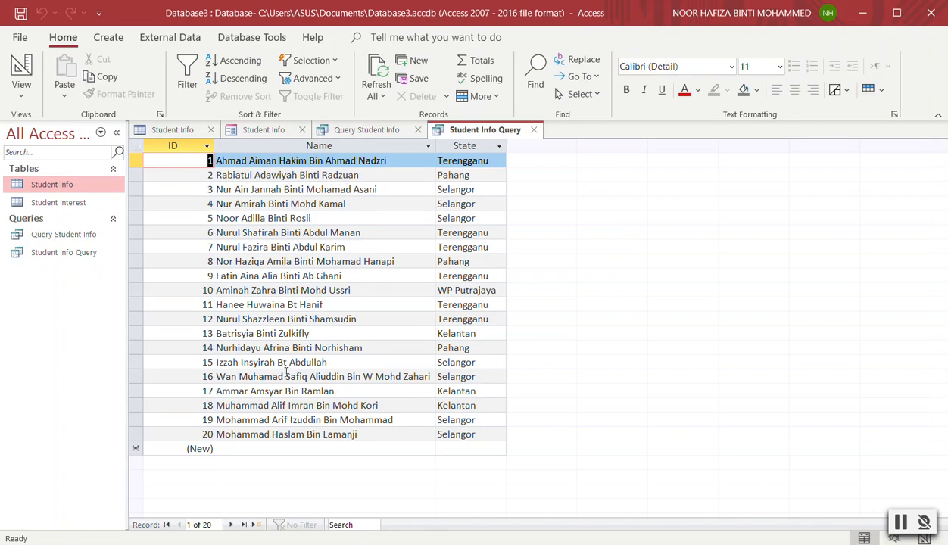
{"action": "left_click", "coordinate": [292, 148]}
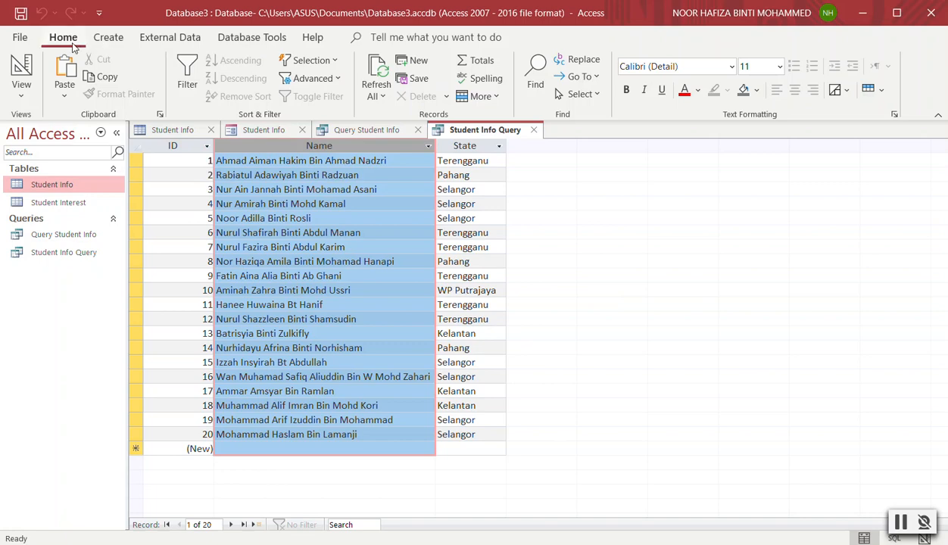
{"action": "left_click", "coordinate": [20, 38]}
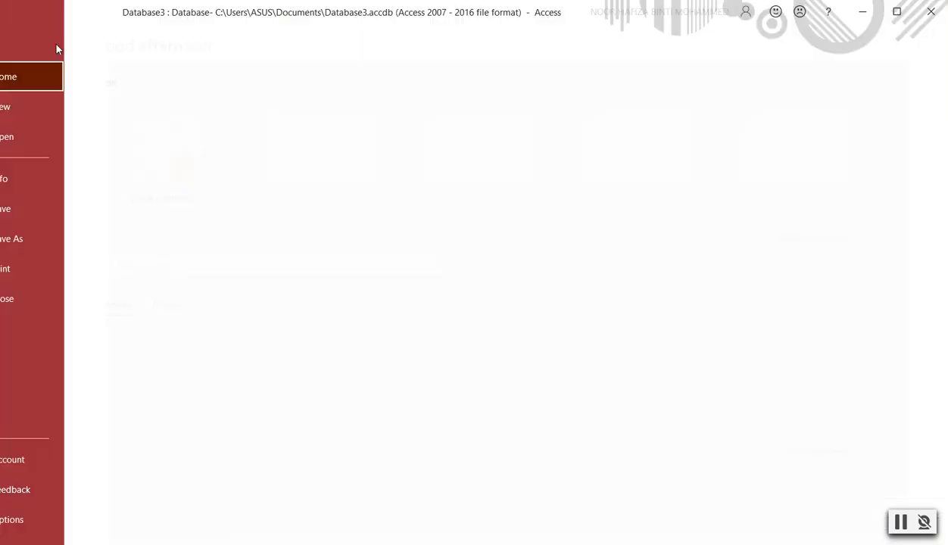
{"action": "key", "text": "Escape"}
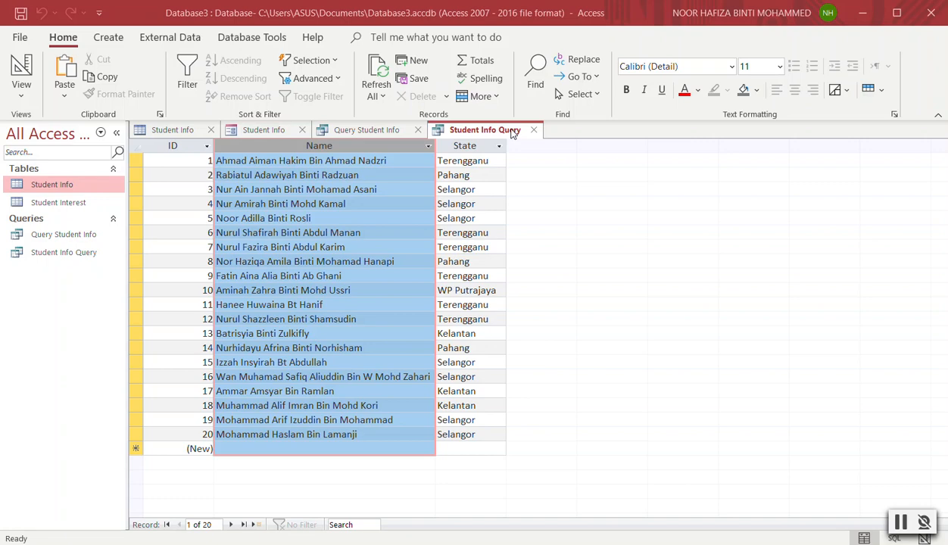
{"action": "right_click", "coordinate": [396, 146]}
{"action": "left_click_drag", "start_coordinate": [396, 146], "coordinate": [367, 154]}
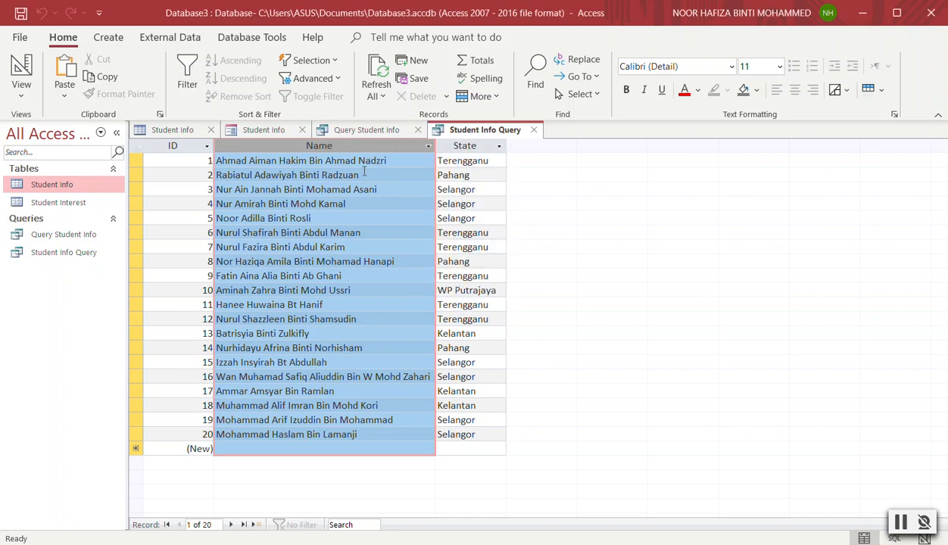
Sort the records of Student Info Query by State from A to Z and switch the query to Design View
{"action": "left_click", "coordinate": [479, 219]}
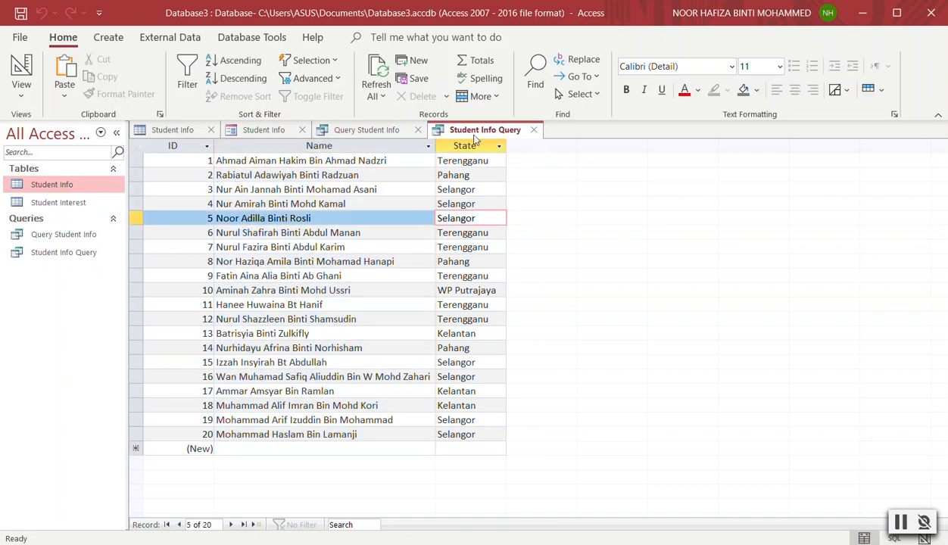
{"action": "left_click", "coordinate": [466, 144]}
{"action": "right_click", "coordinate": [470, 148]}
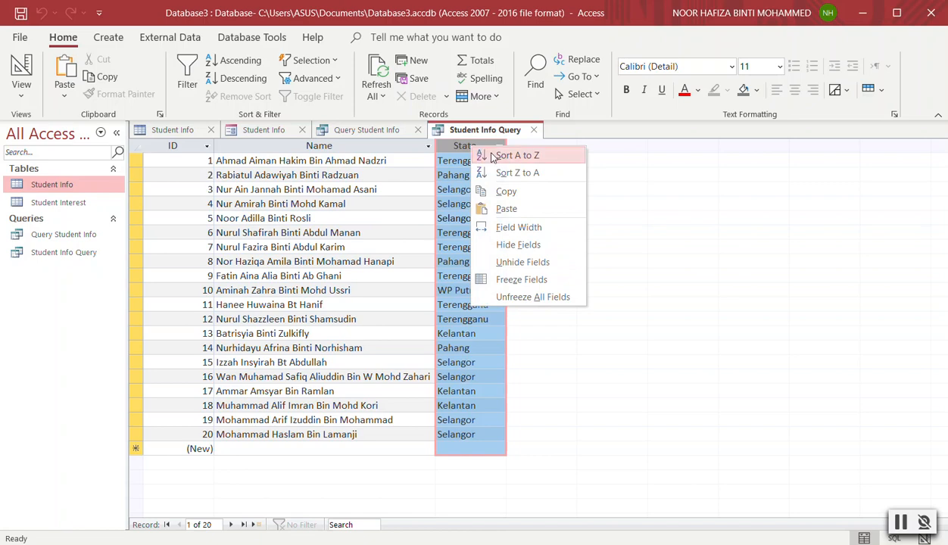
{"action": "left_click", "coordinate": [517, 155]}
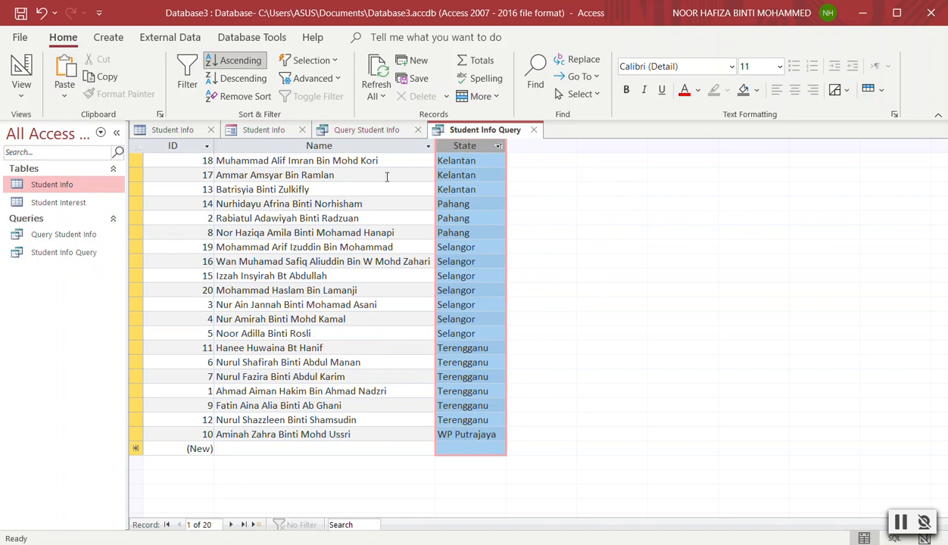
{"action": "left_click", "coordinate": [21, 95]}
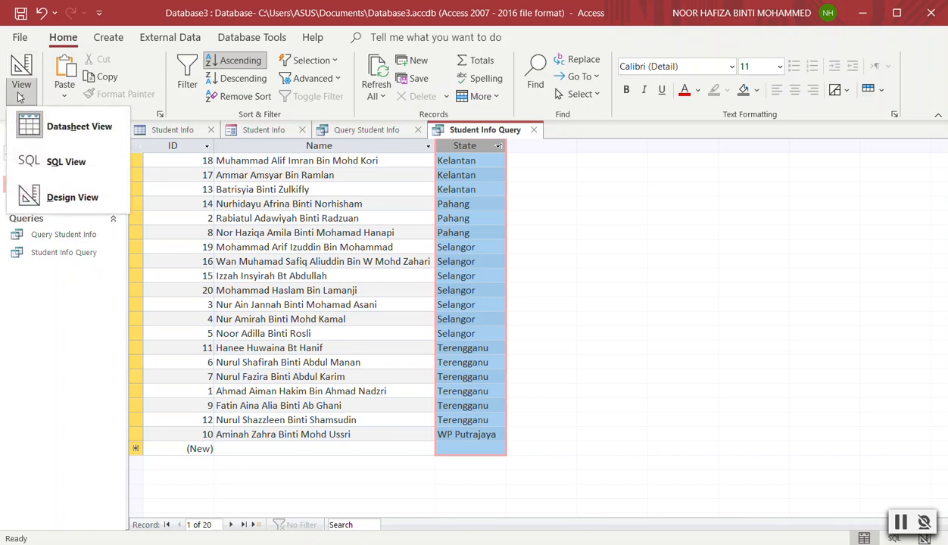
{"action": "left_click", "coordinate": [69, 195]}
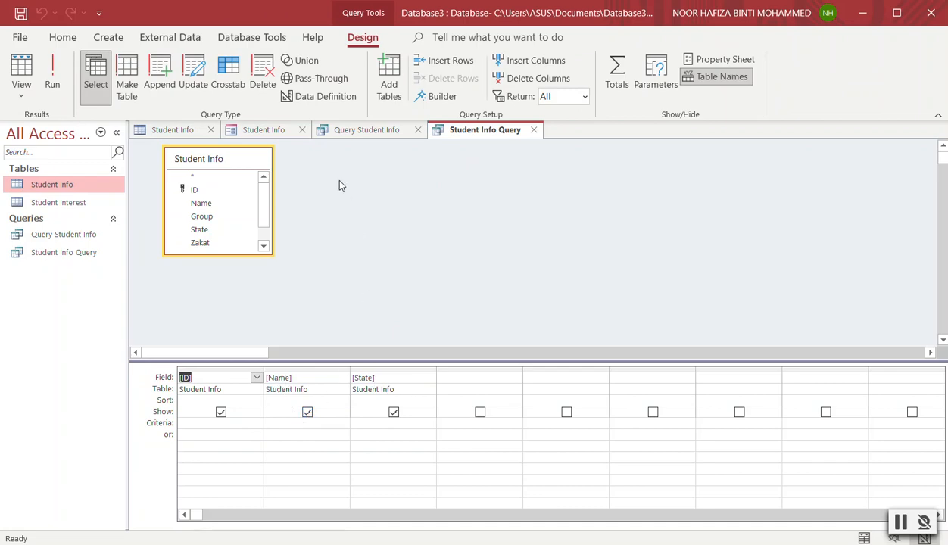
Start a simple query on the Student Info table with the fields Name, Zakat and Income in that order
{"action": "double_click", "coordinate": [84, 187]}
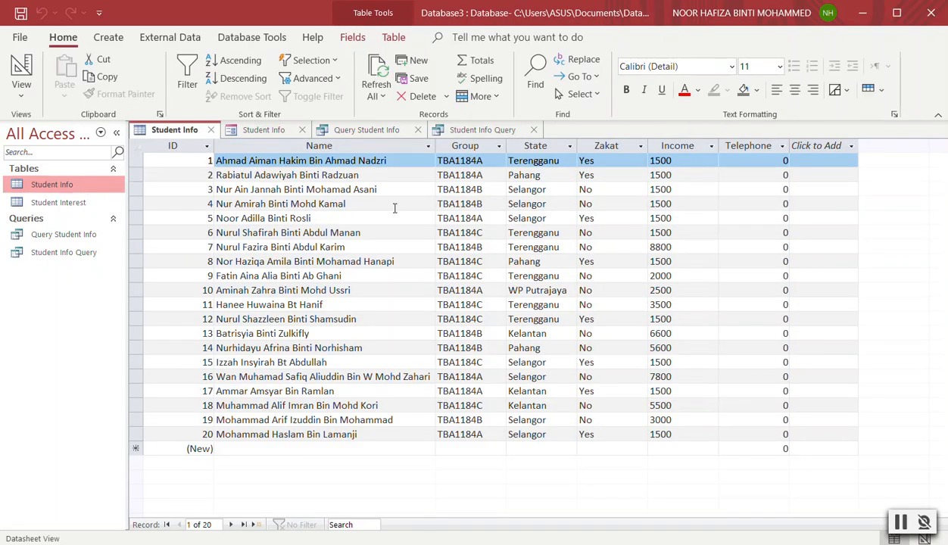
{"action": "left_click", "coordinate": [107, 37]}
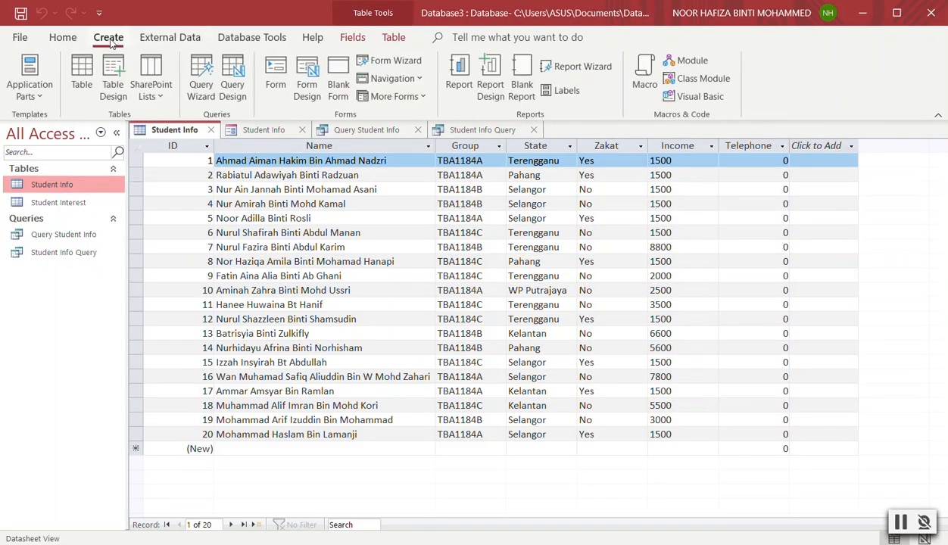
{"action": "left_click", "coordinate": [198, 89]}
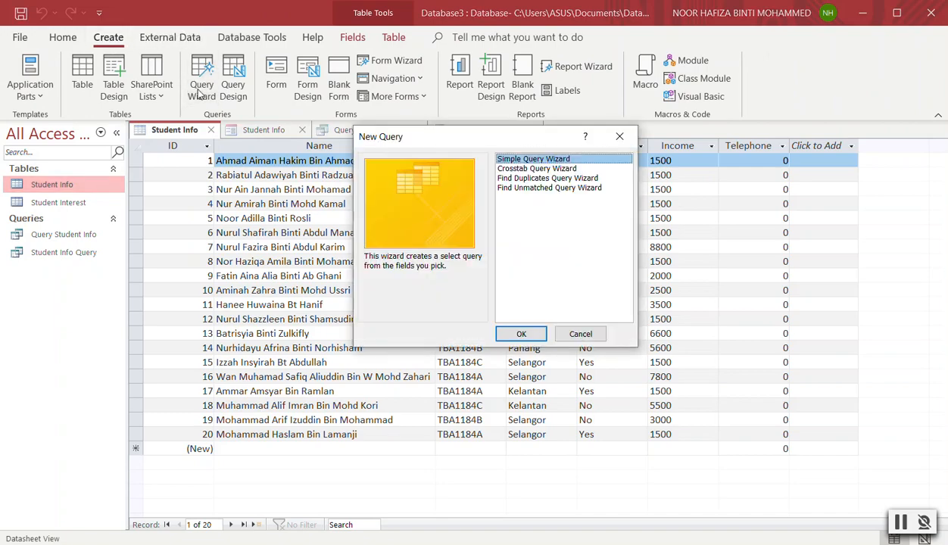
{"action": "left_click", "coordinate": [522, 336]}
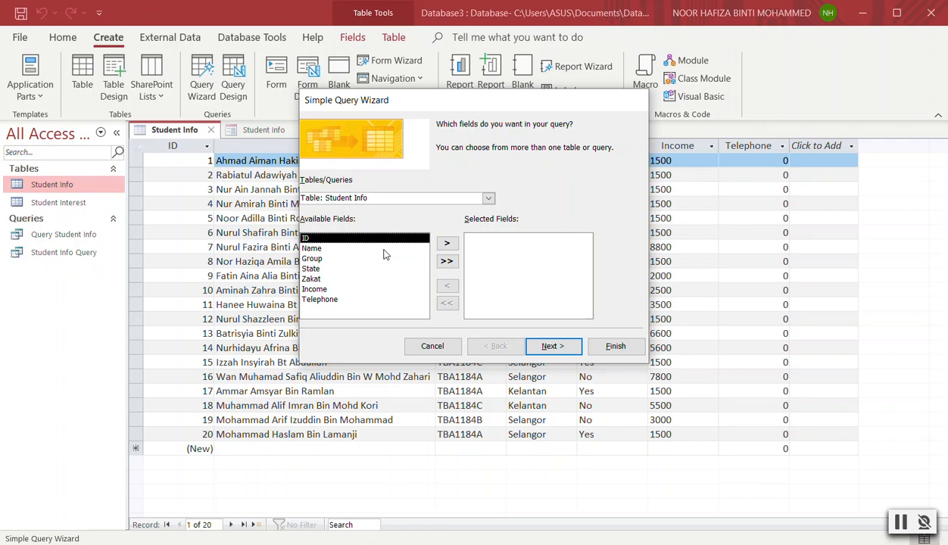
{"action": "left_click", "coordinate": [311, 248]}
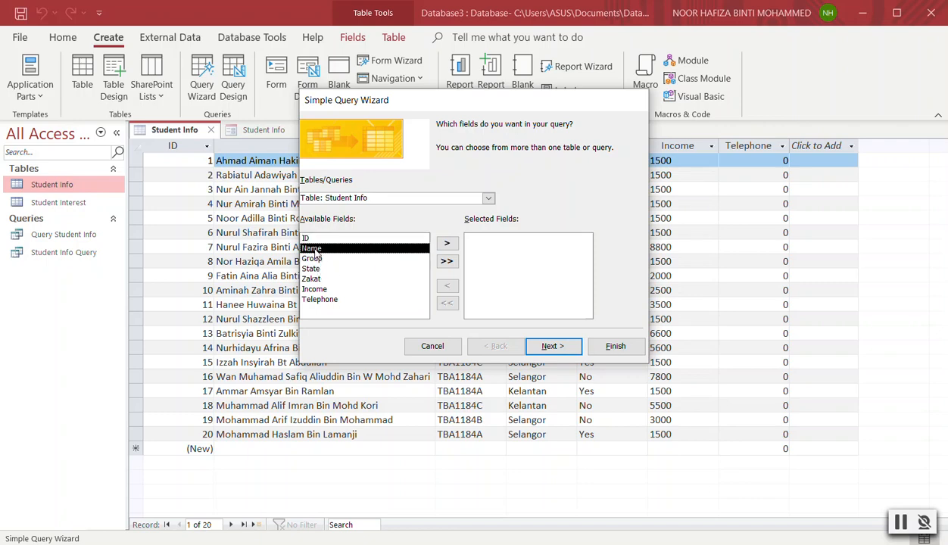
{"action": "left_click", "coordinate": [445, 247]}
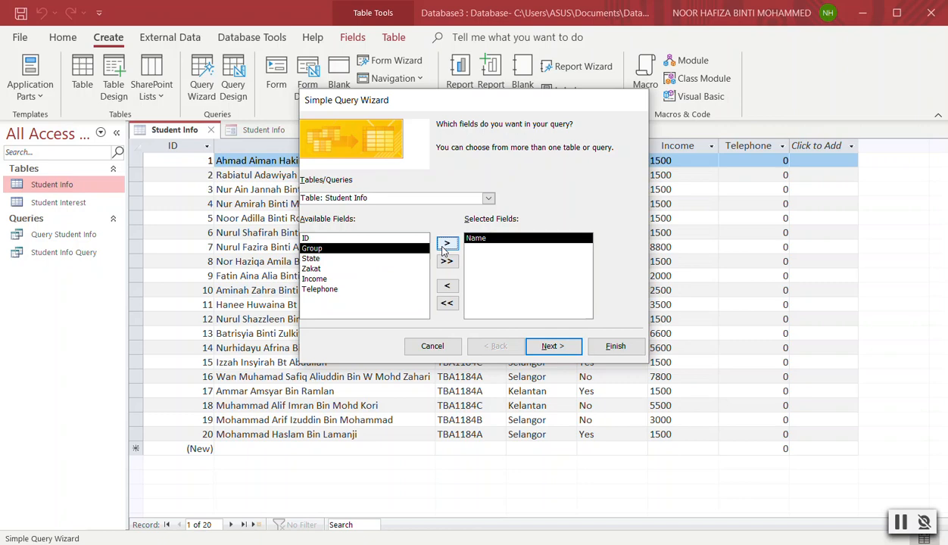
{"action": "left_click", "coordinate": [349, 270]}
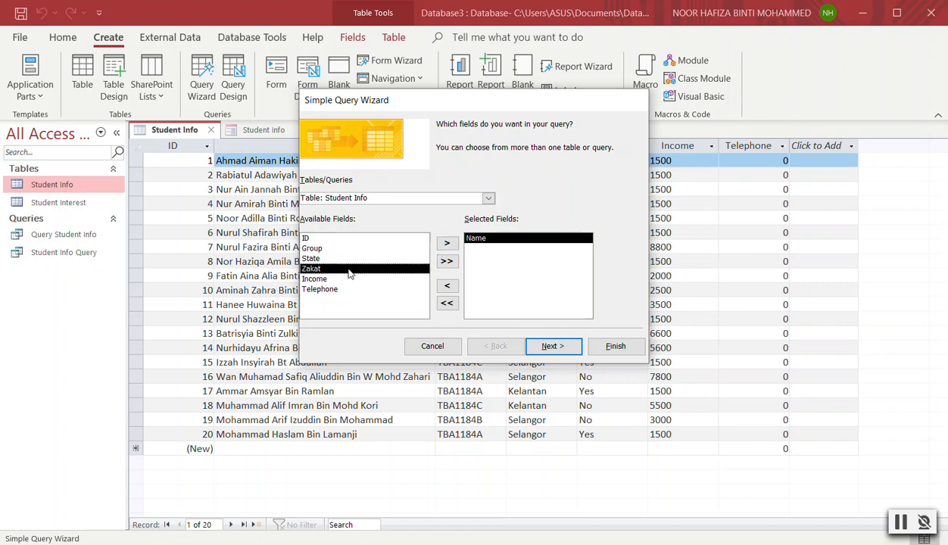
{"action": "left_click", "coordinate": [446, 244]}
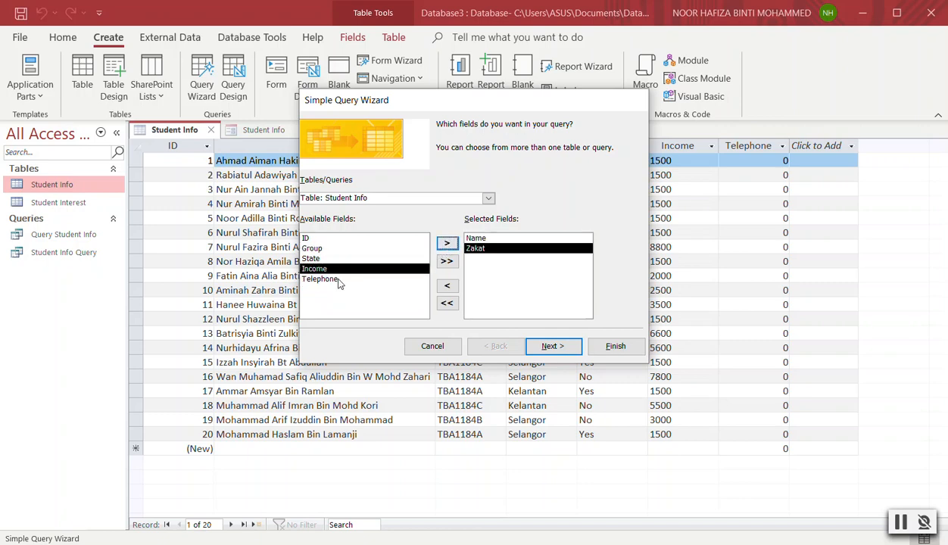
{"action": "left_click", "coordinate": [447, 245]}
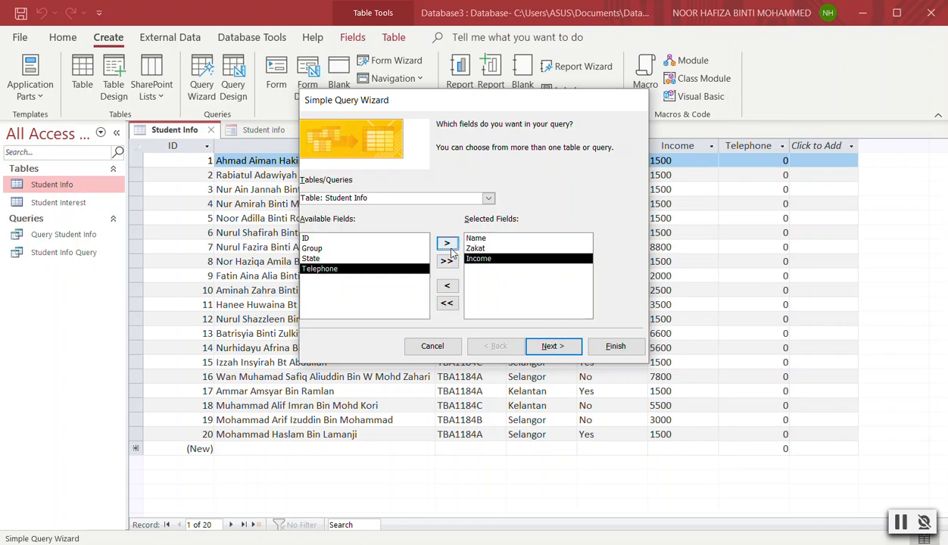
Finish the query under the title "Student Zakat Info" with the option to open it to view information
{"action": "left_click", "coordinate": [552, 346]}
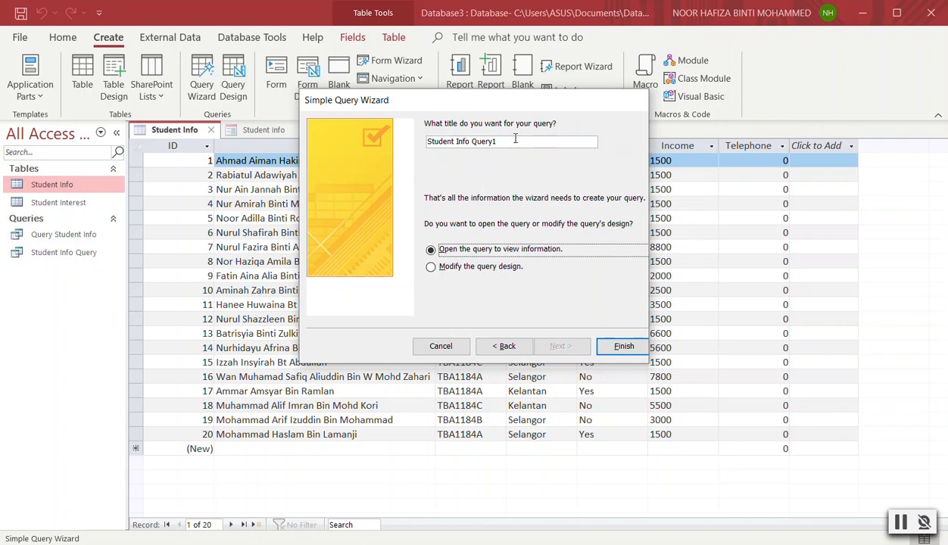
{"action": "left_click_drag", "start_coordinate": [508, 141], "coordinate": [377, 141]}
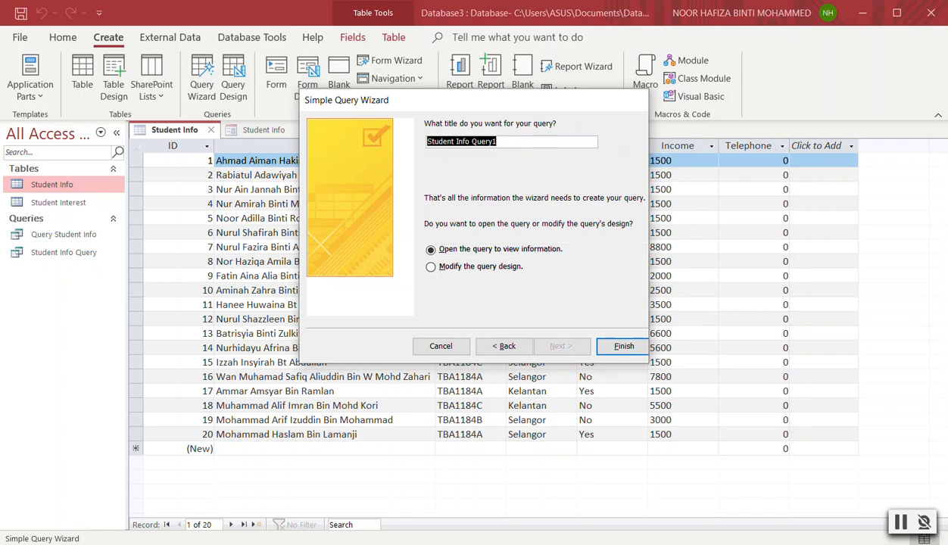
{"action": "type", "text": "Student"}
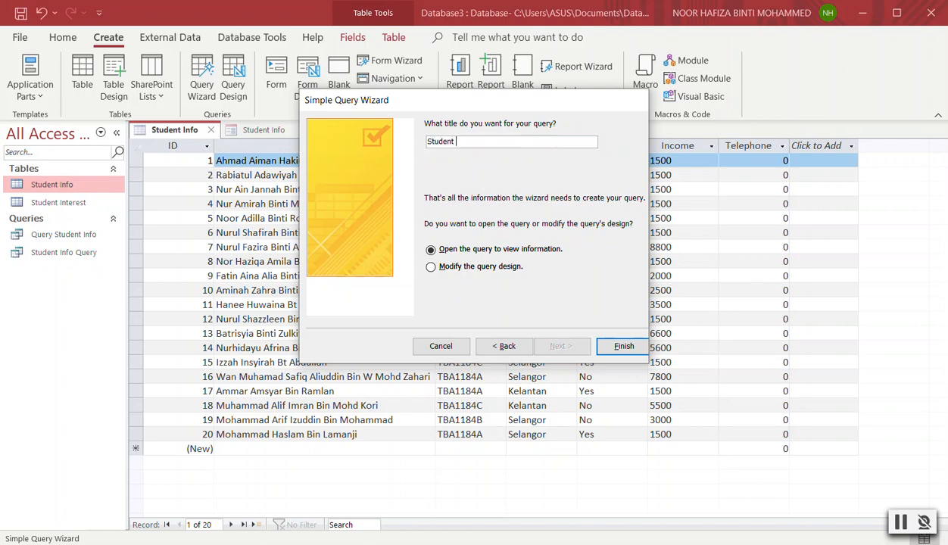
{"action": "type", "text": " Zakat"}
{"action": "type", "text": "nfo"}
{"action": "left_click", "coordinate": [625, 346]}
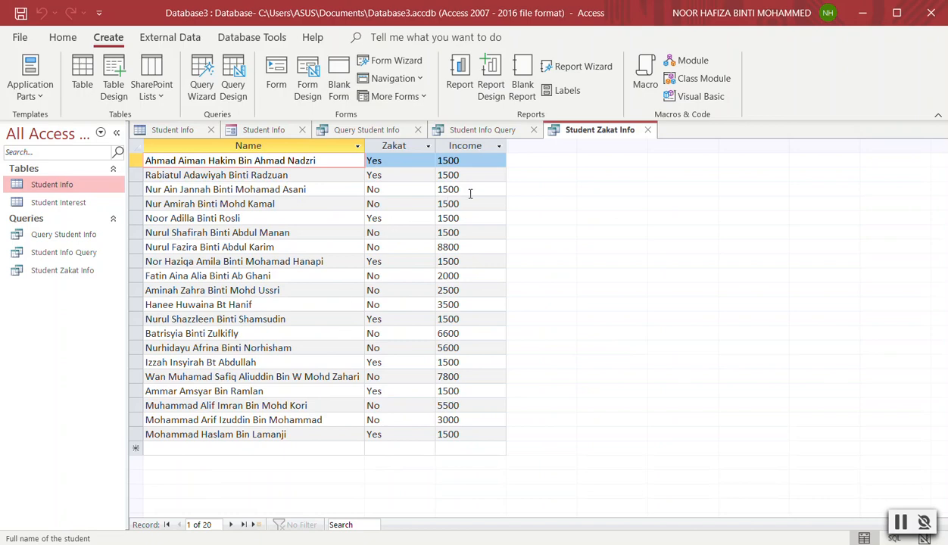
Sort the records of Student Zakat Info by Income from A to Z
{"action": "left_click", "coordinate": [318, 148]}
{"action": "right_click", "coordinate": [319, 149]}
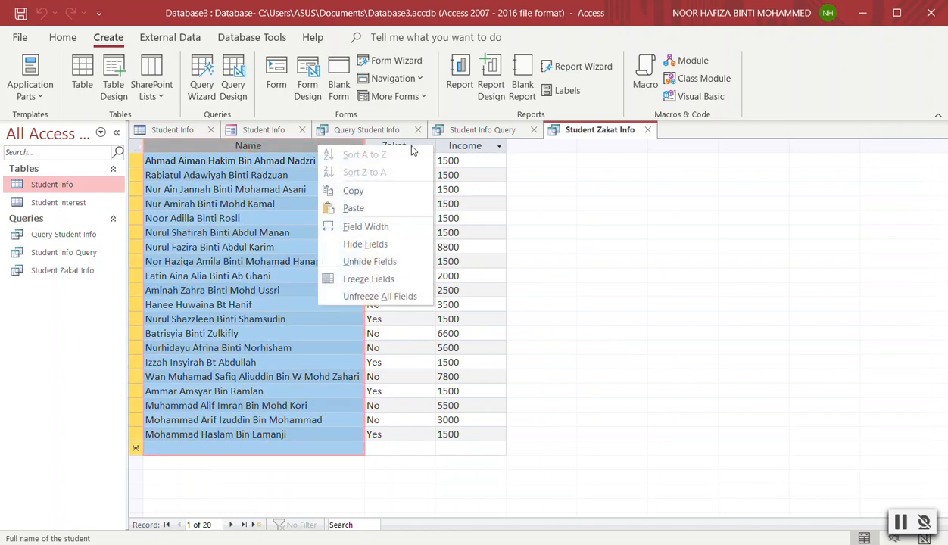
{"action": "left_click", "coordinate": [465, 146]}
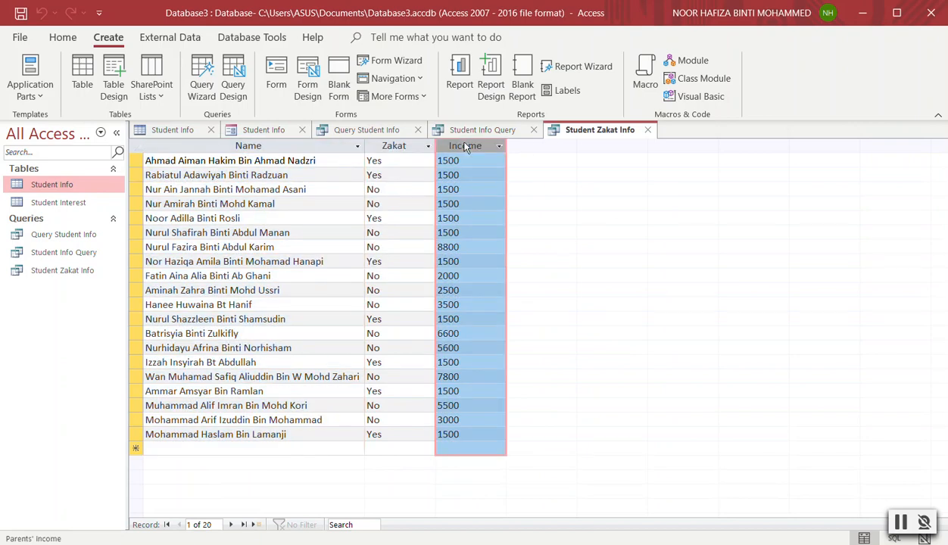
{"action": "right_click", "coordinate": [466, 147]}
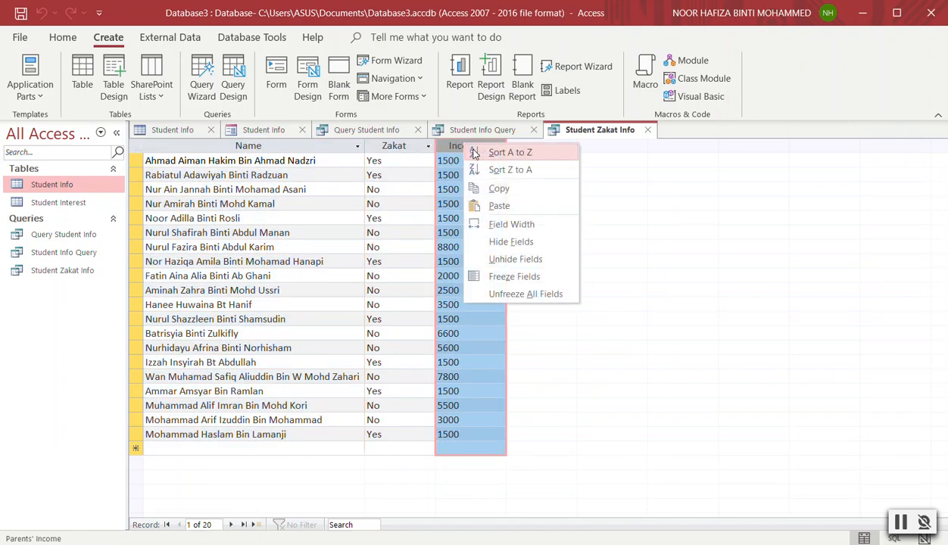
{"action": "left_click", "coordinate": [474, 153]}
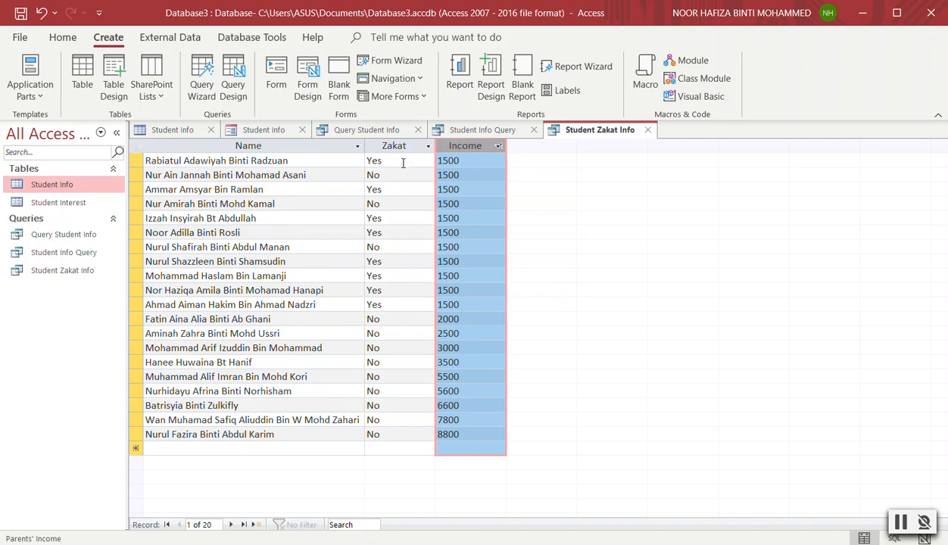
Show the Student Zakat Info query in Design View to review its fields
{"action": "left_click", "coordinate": [249, 204]}
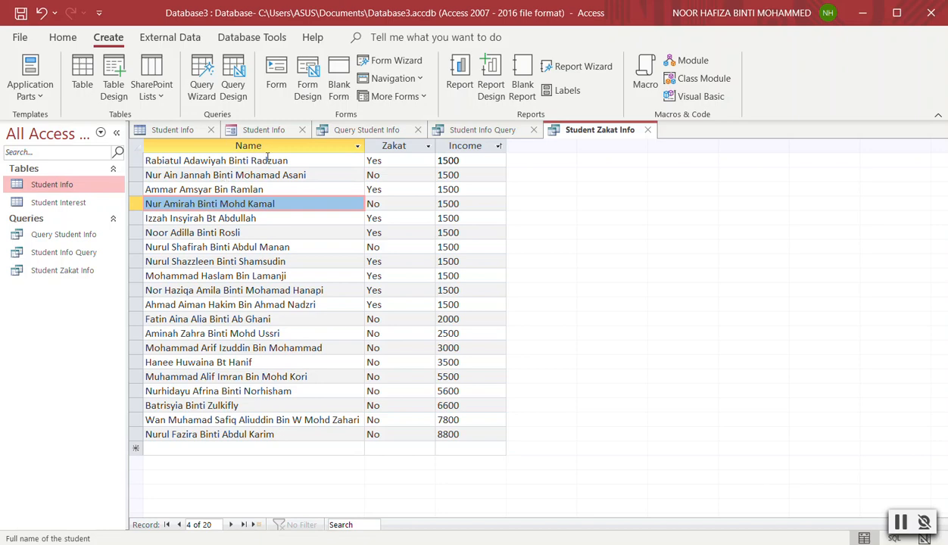
{"action": "left_click", "coordinate": [63, 38]}
{"action": "left_click", "coordinate": [21, 85]}
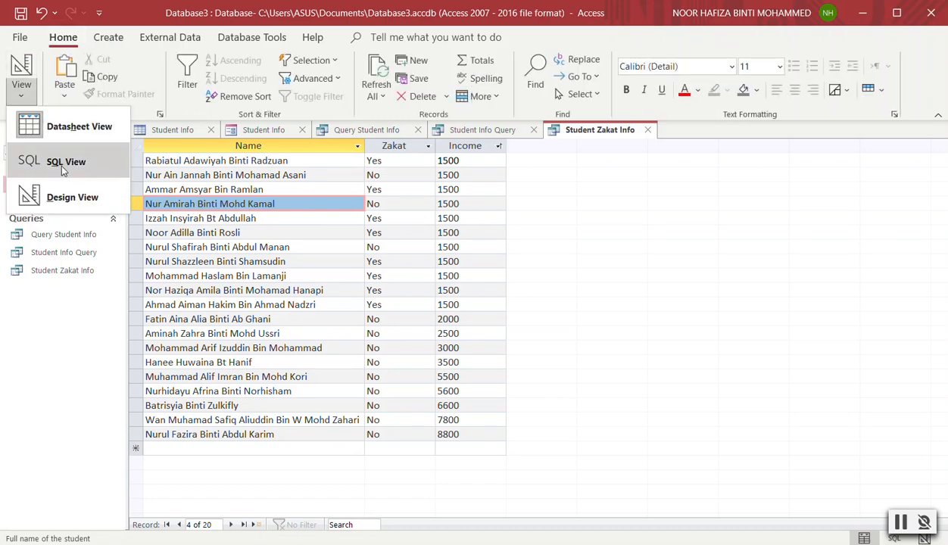
{"action": "left_click", "coordinate": [64, 197]}
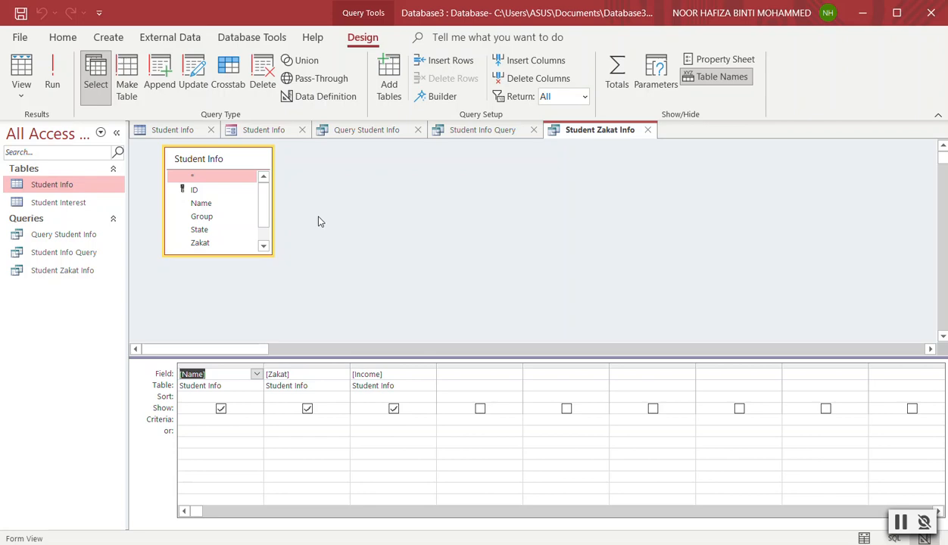
Open the Student Info table and create a basic report from it
{"action": "left_click", "coordinate": [63, 39]}
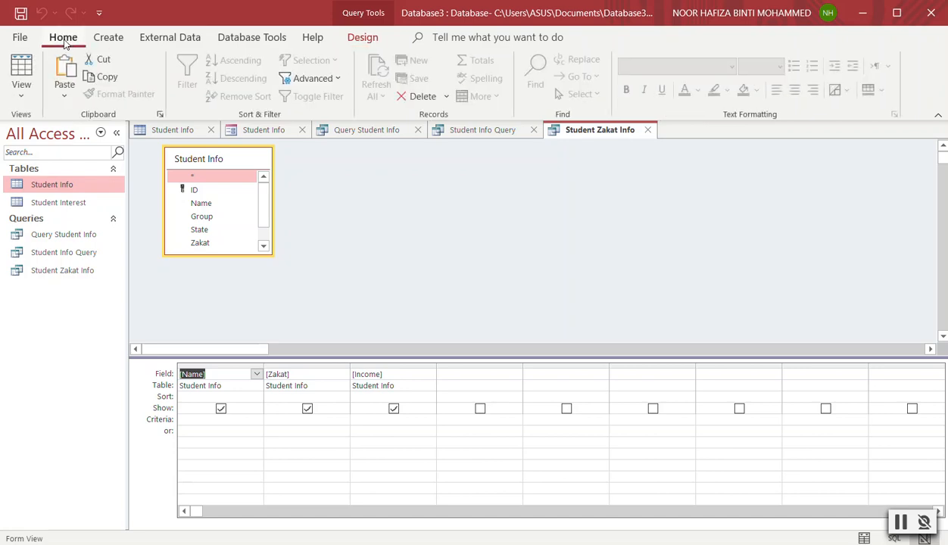
{"action": "double_click", "coordinate": [74, 186]}
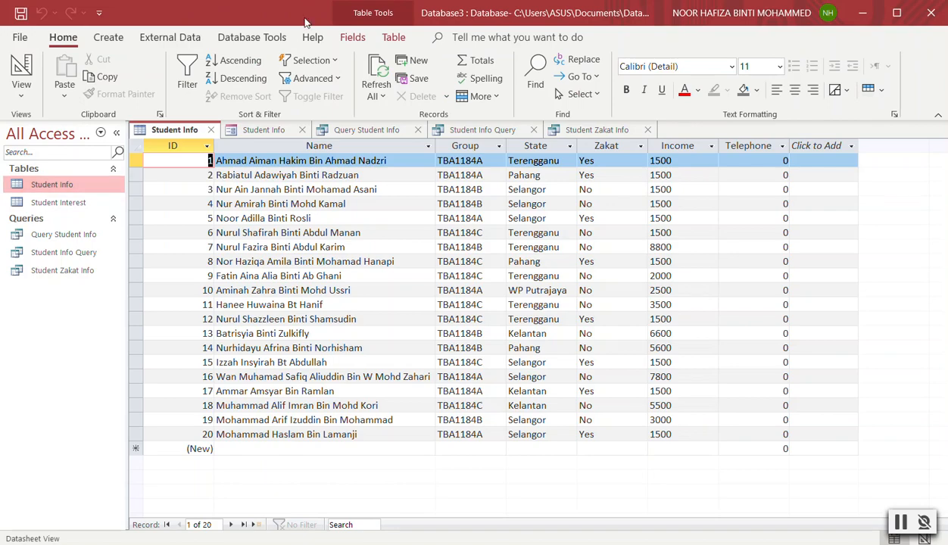
{"action": "left_click", "coordinate": [114, 39]}
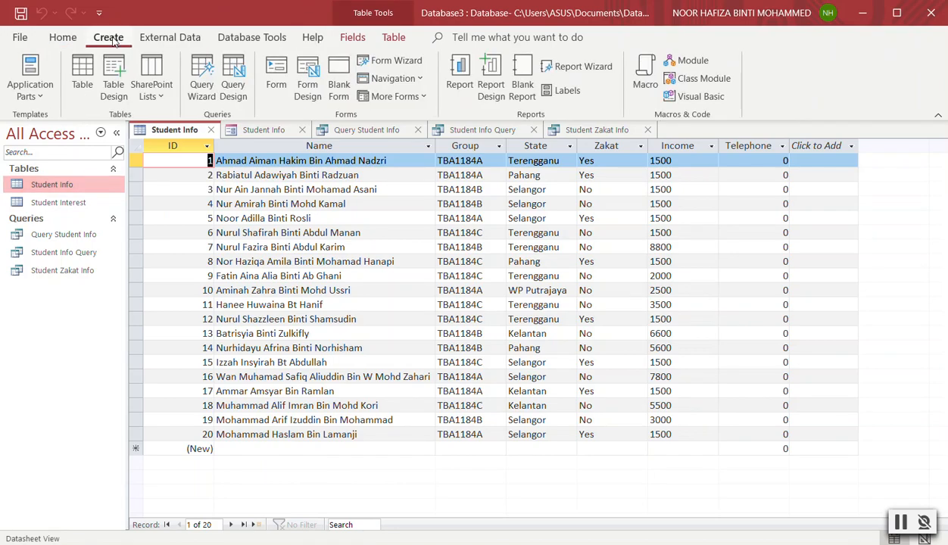
{"action": "left_click", "coordinate": [460, 76]}
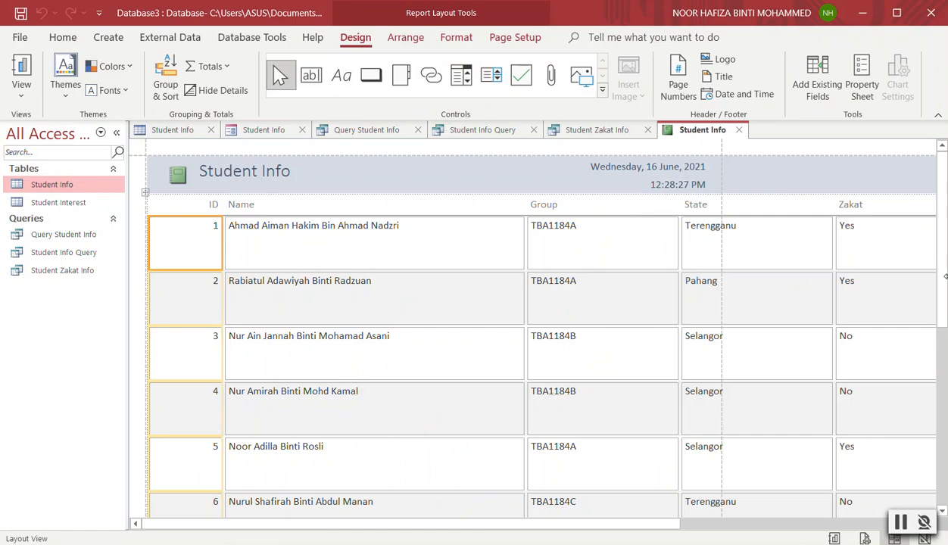
Open the Query Student Info query, create a basic report from it, and look through all its records
{"action": "left_click", "coordinate": [80, 235]}
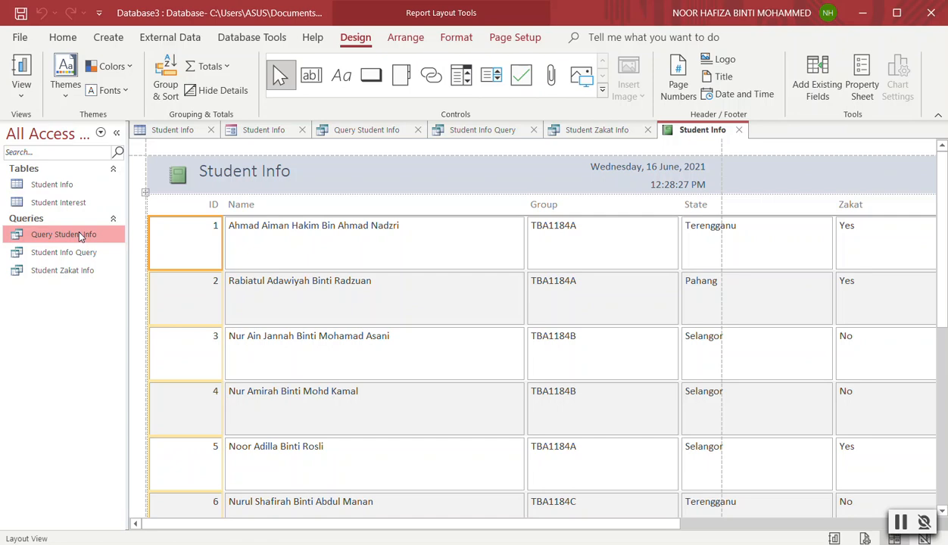
{"action": "double_click", "coordinate": [79, 235]}
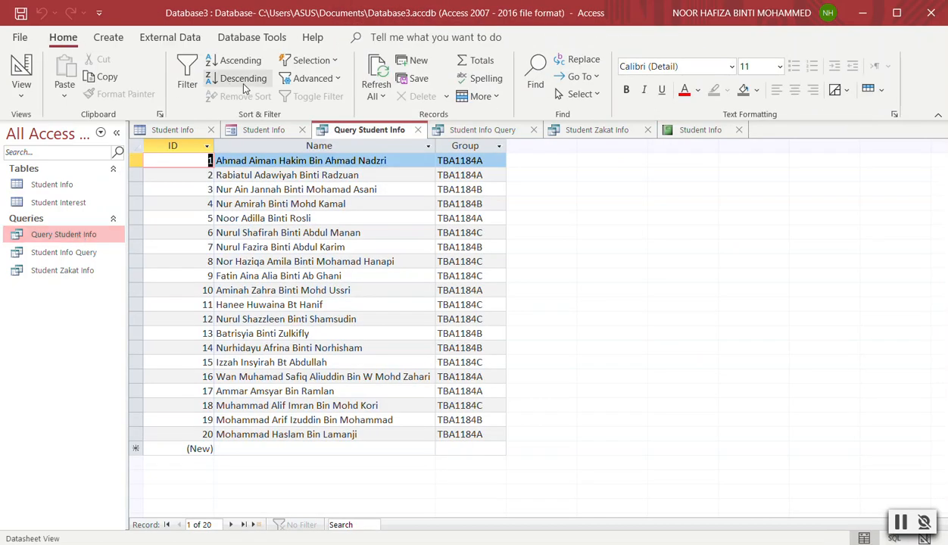
{"action": "left_click", "coordinate": [110, 38]}
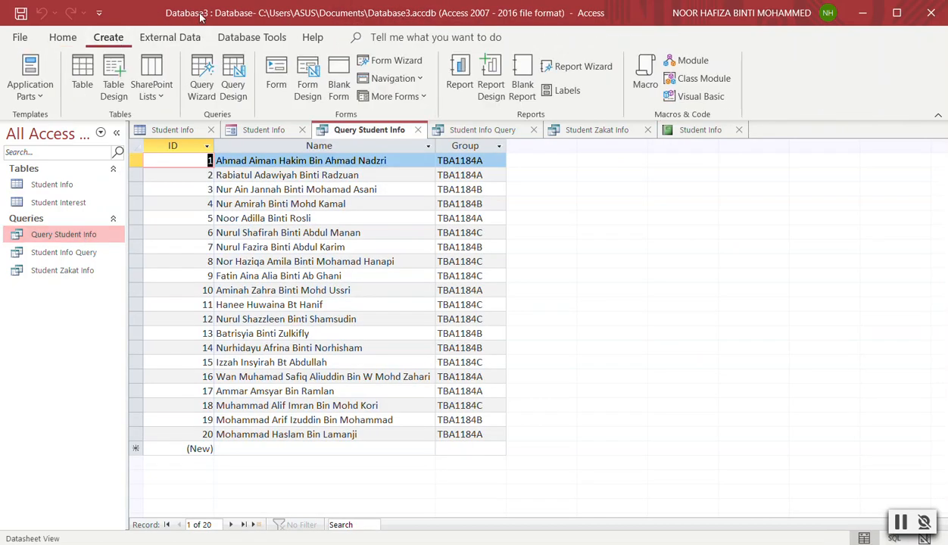
{"action": "left_click", "coordinate": [460, 70]}
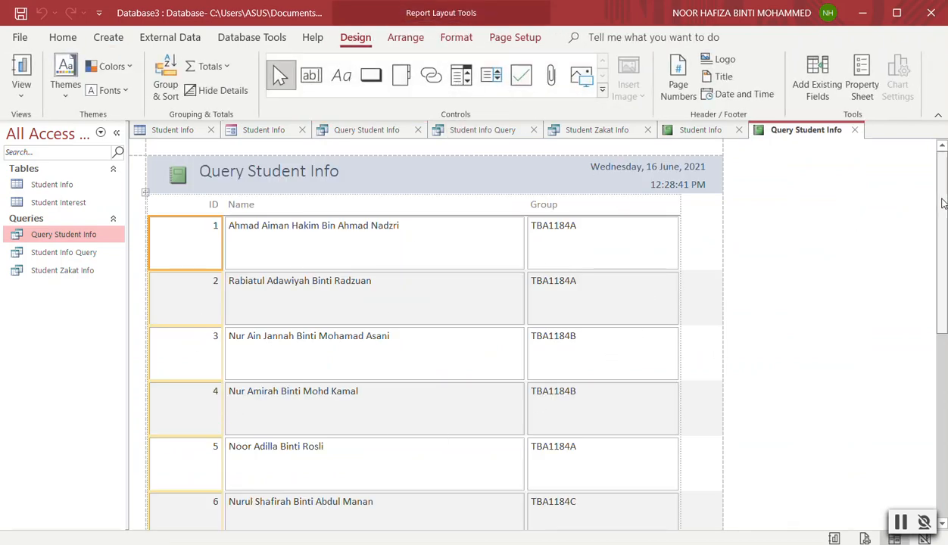
{"action": "scroll", "coordinate": [942, 203], "scroll_direction": "down", "scroll_amount": 10}
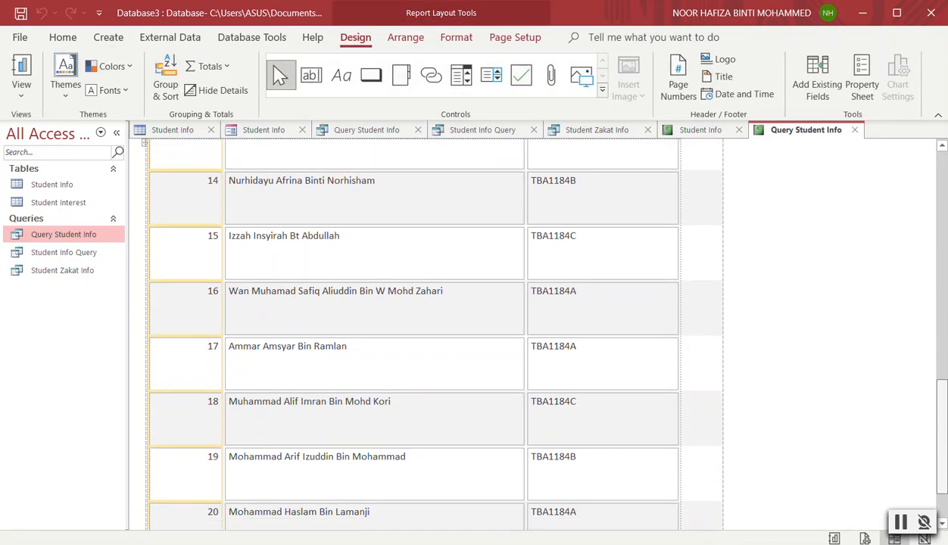
{"action": "scroll", "coordinate": [436, 333], "scroll_direction": "down", "scroll_amount": 2}
{"action": "left_click_drag", "start_coordinate": [942, 454], "coordinate": [943, 151]}
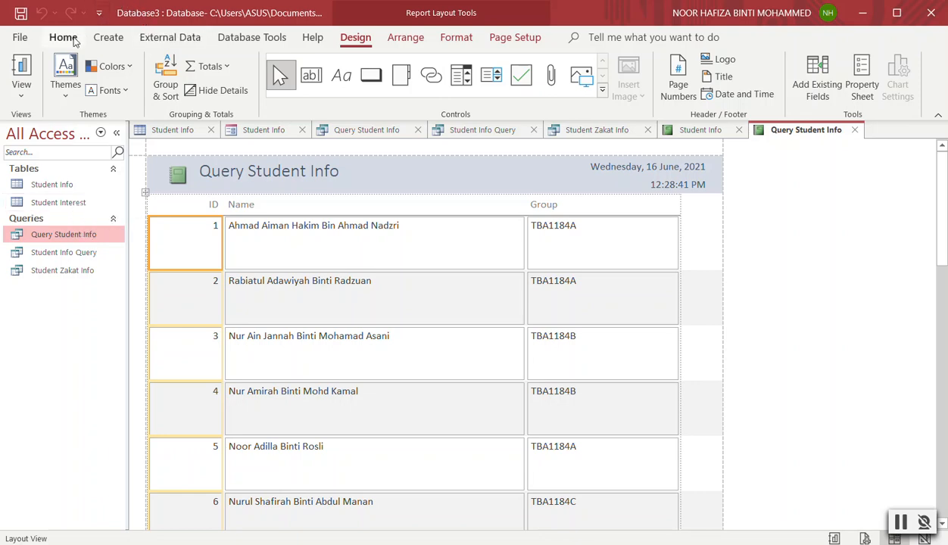
{"action": "left_click", "coordinate": [73, 40]}
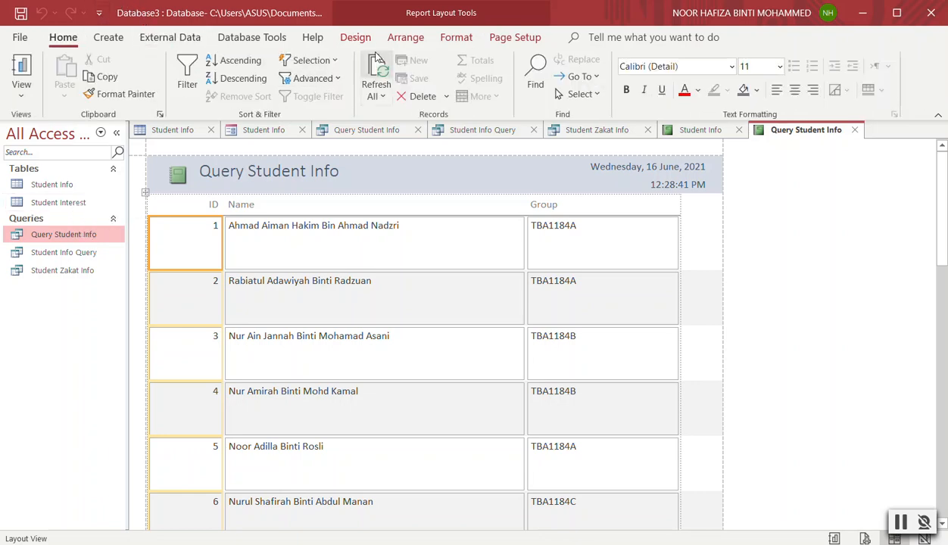
{"action": "left_click", "coordinate": [177, 42]}
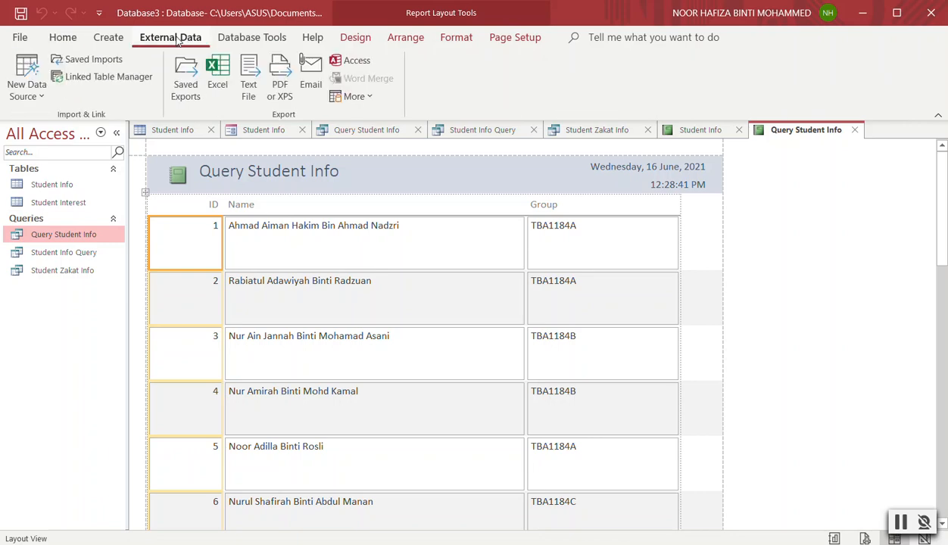
{"action": "left_click", "coordinate": [231, 42]}
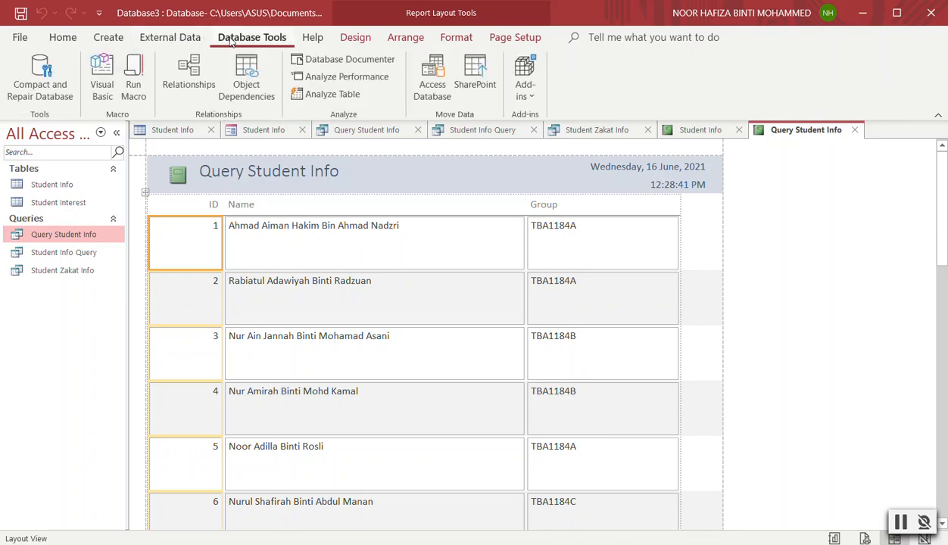
{"action": "left_click", "coordinate": [311, 39]}
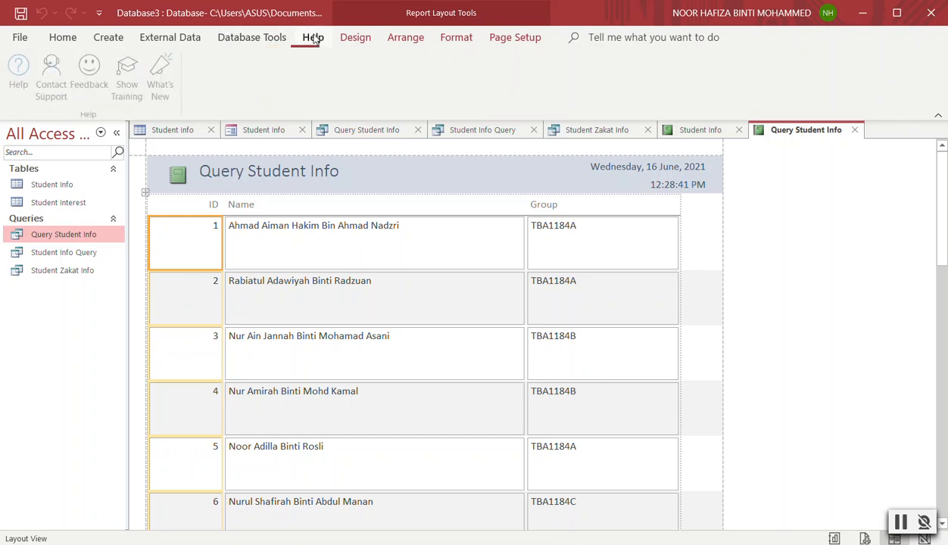
{"action": "left_click", "coordinate": [56, 46]}
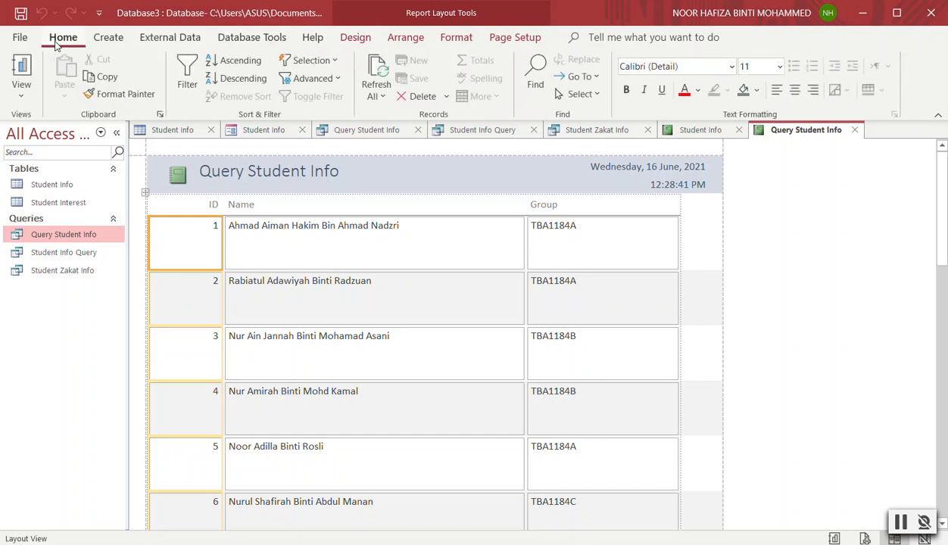
{"action": "left_click", "coordinate": [109, 42]}
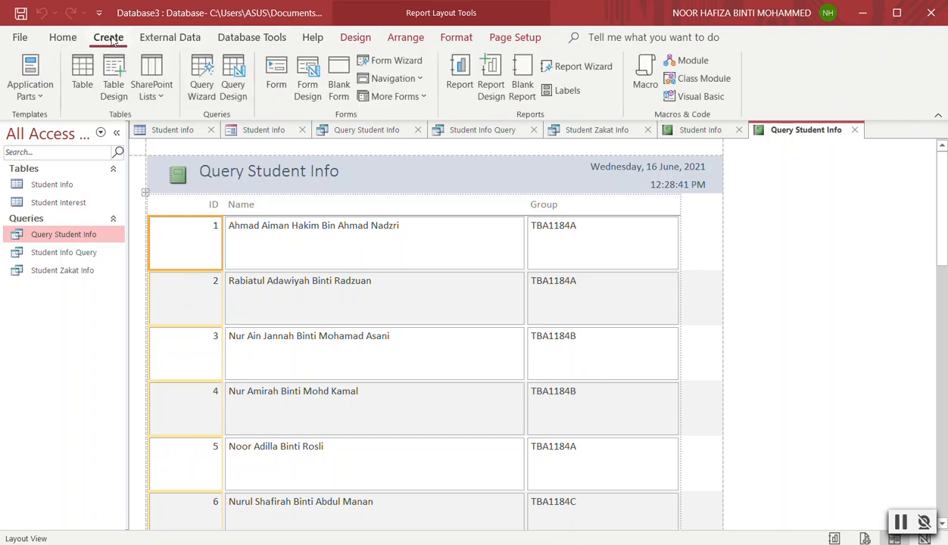
{"action": "left_click", "coordinate": [166, 43]}
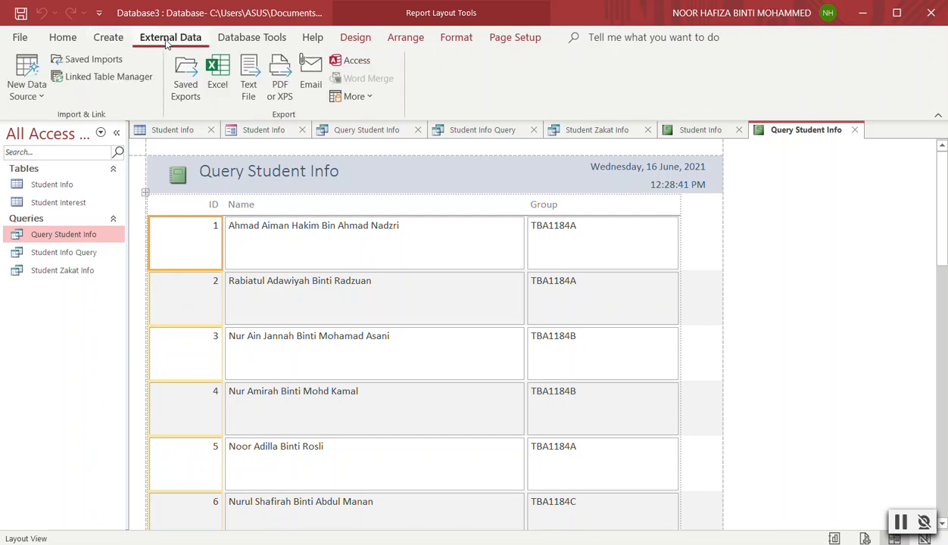
Open the database relationships layout and add the Student Info and Student Interest tables to it side by side
{"action": "left_click", "coordinate": [254, 42]}
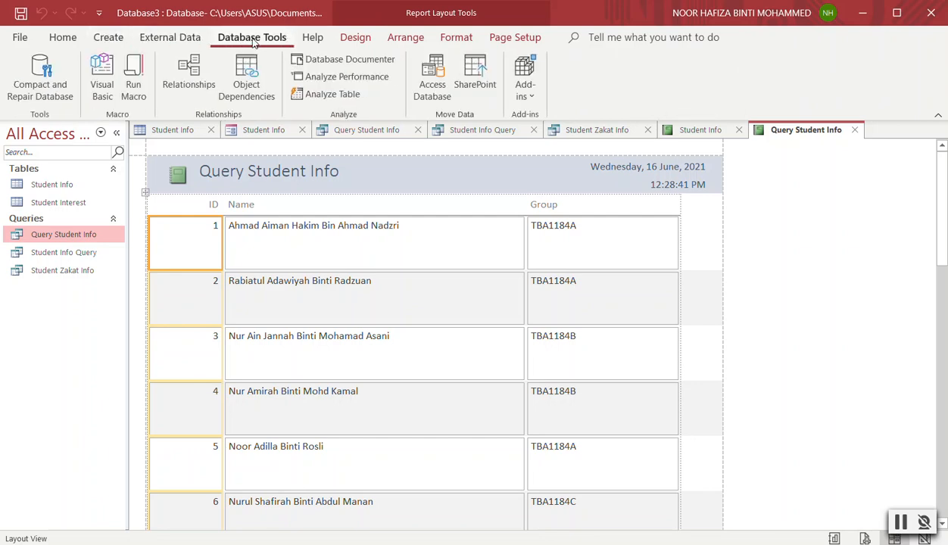
{"action": "left_click", "coordinate": [189, 75]}
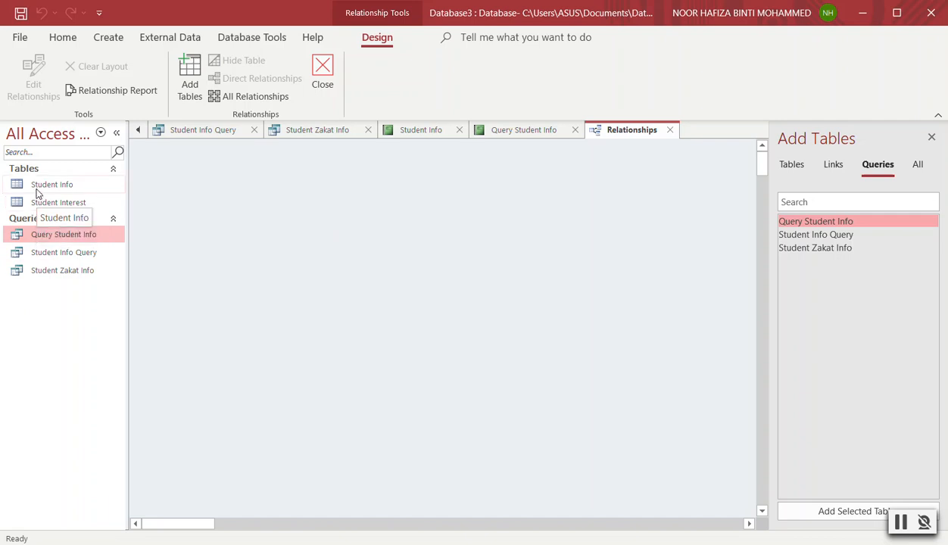
{"action": "left_click_drag", "start_coordinate": [36, 190], "coordinate": [810, 201]}
{"action": "left_click", "coordinate": [794, 164]}
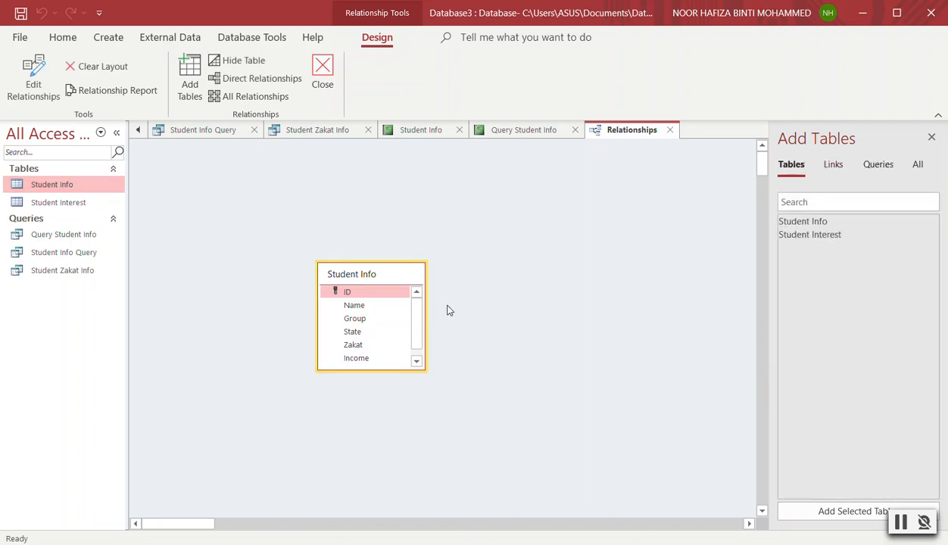
{"action": "left_click", "coordinate": [825, 236]}
{"action": "left_click", "coordinate": [800, 235]}
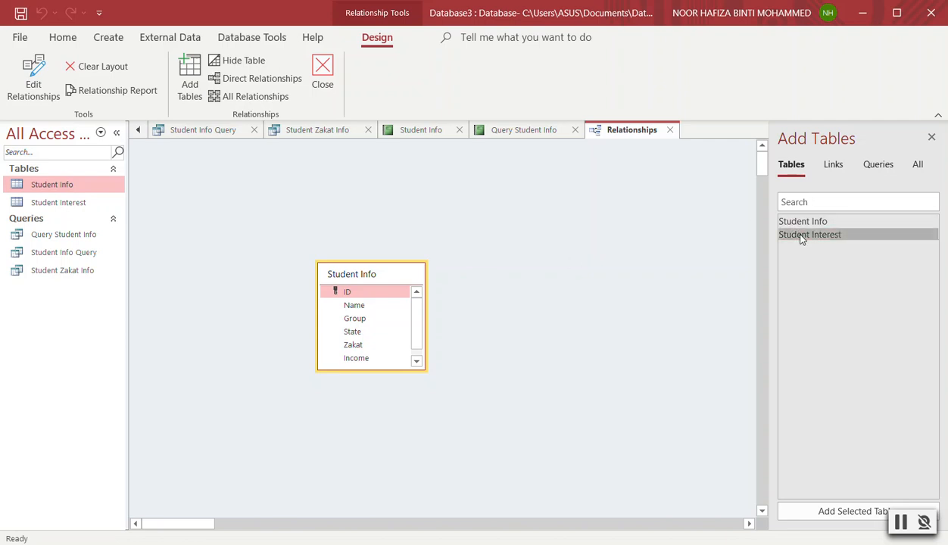
{"action": "left_click_drag", "start_coordinate": [37, 200], "coordinate": [558, 276]}
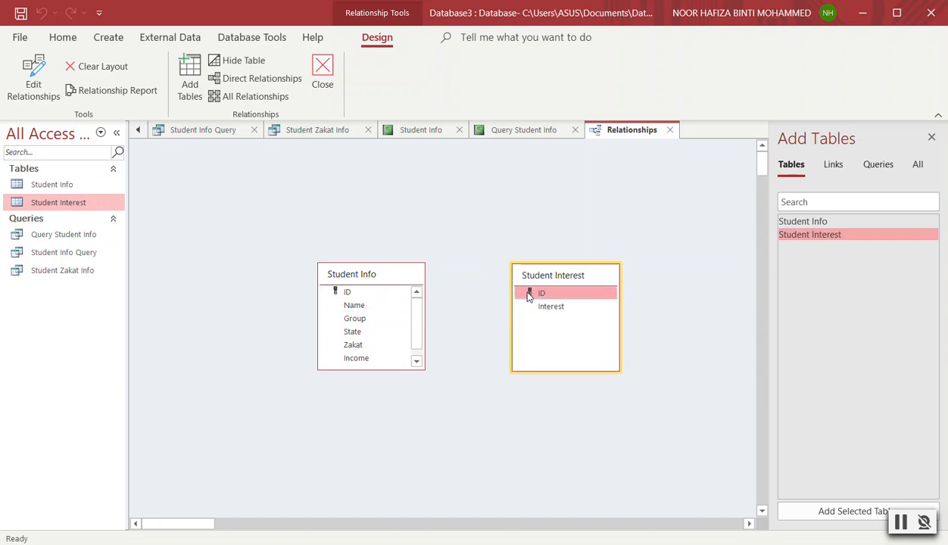
Create a relationship from the ID field of Student Interest to the Name field of Student Info, and shift Student Interest slightly down
{"action": "left_click_drag", "start_coordinate": [536, 295], "coordinate": [409, 305]}
{"action": "left_click", "coordinate": [560, 156]}
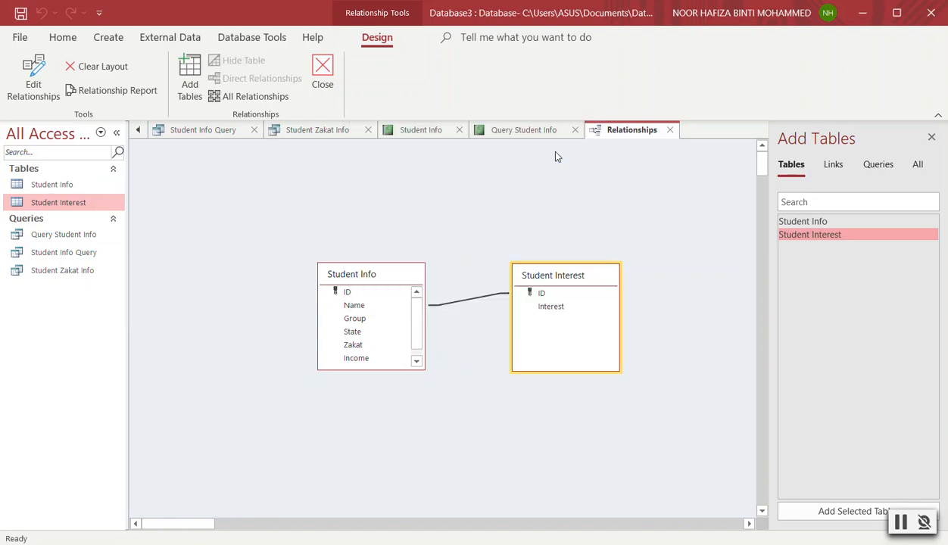
{"action": "left_click", "coordinate": [431, 310]}
{"action": "left_click_drag", "start_coordinate": [596, 275], "coordinate": [599, 288]}
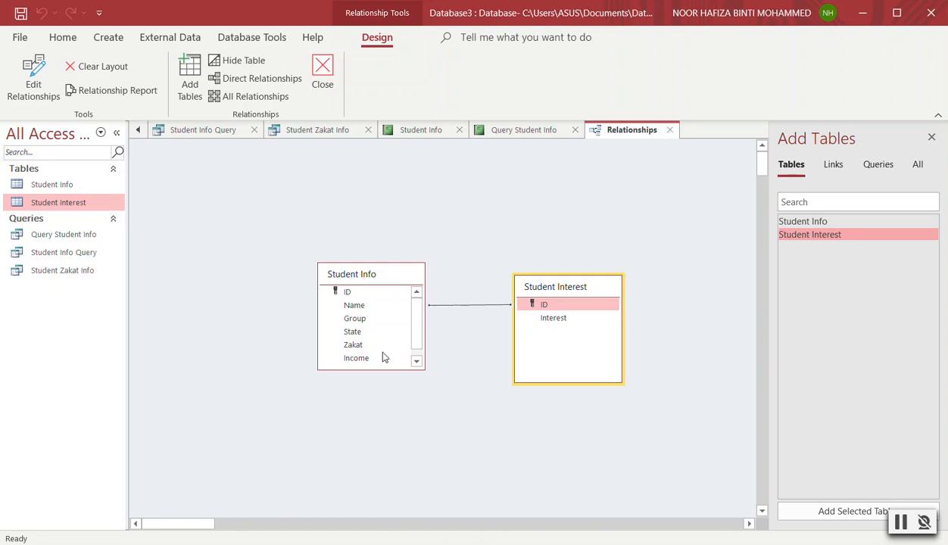
Close the relationships layout without saving its layout changes
{"action": "left_click", "coordinate": [670, 131]}
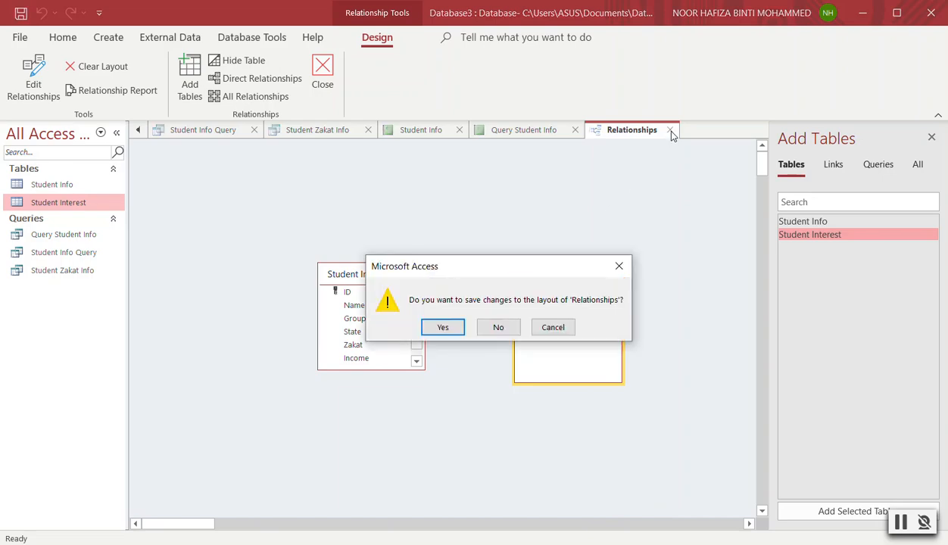
{"action": "left_click", "coordinate": [498, 327]}
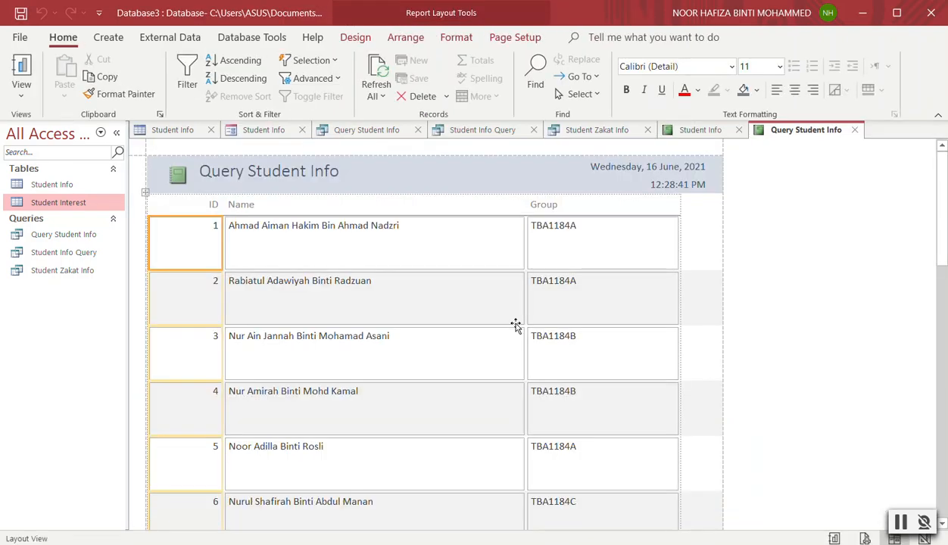